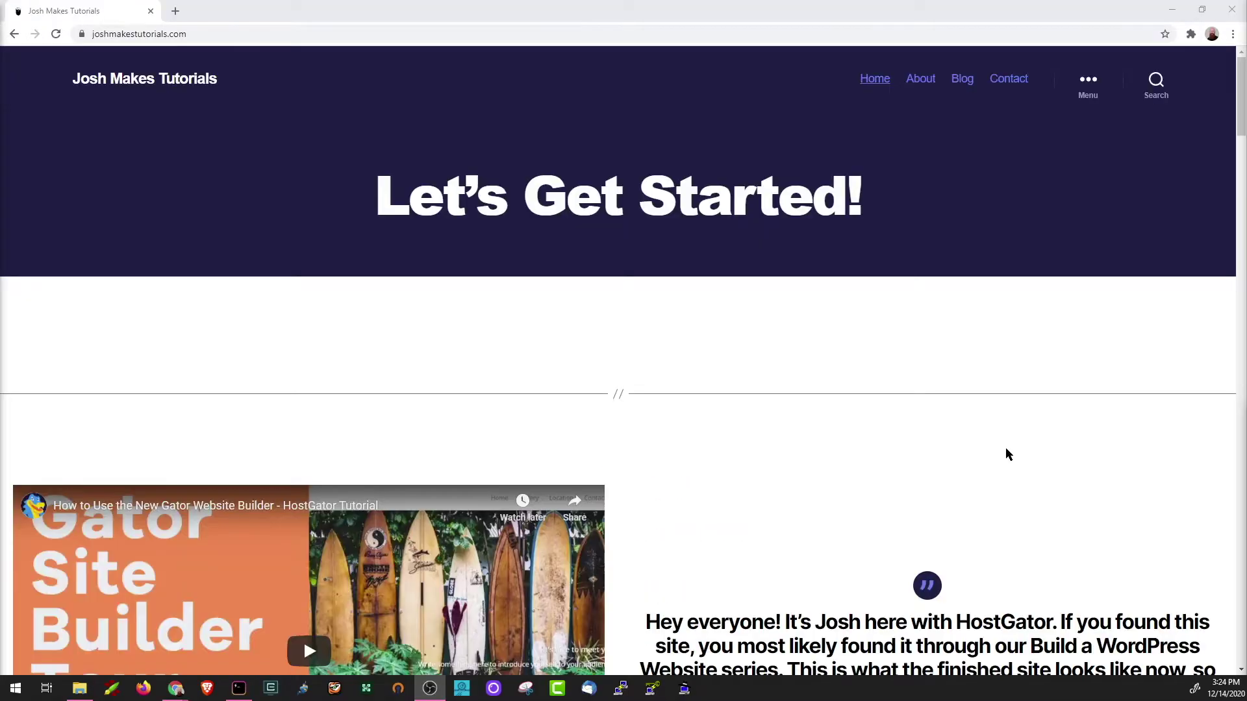
Step: Open the front page 'The New UMoMA Opens its Doors' for editing from the Pages list
scroll(1005, 447, down, 15)
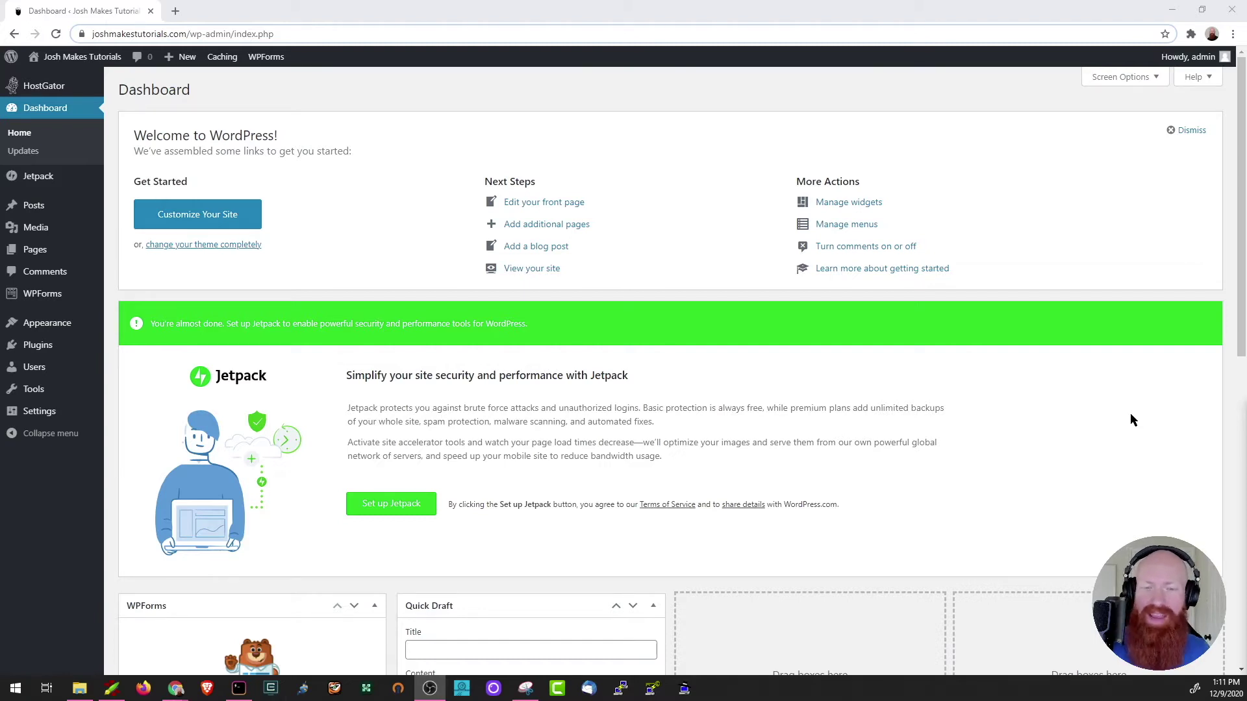
mouse_move(17, 260)
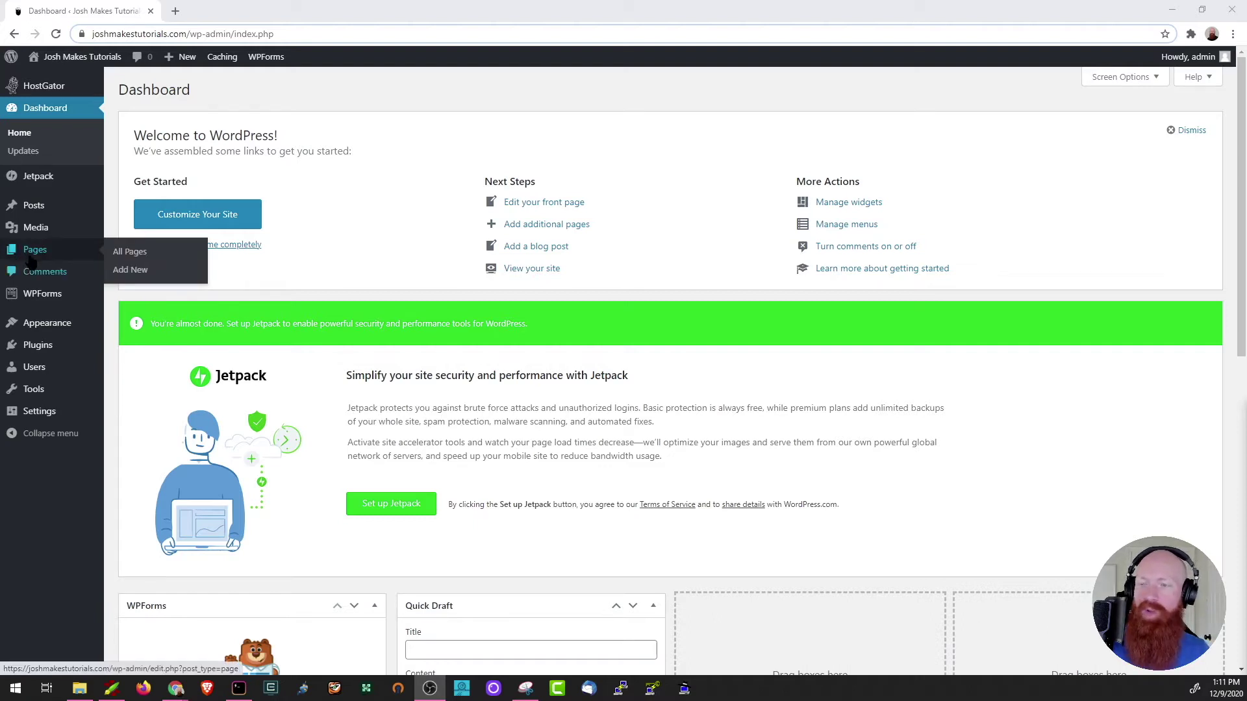
click(136, 254)
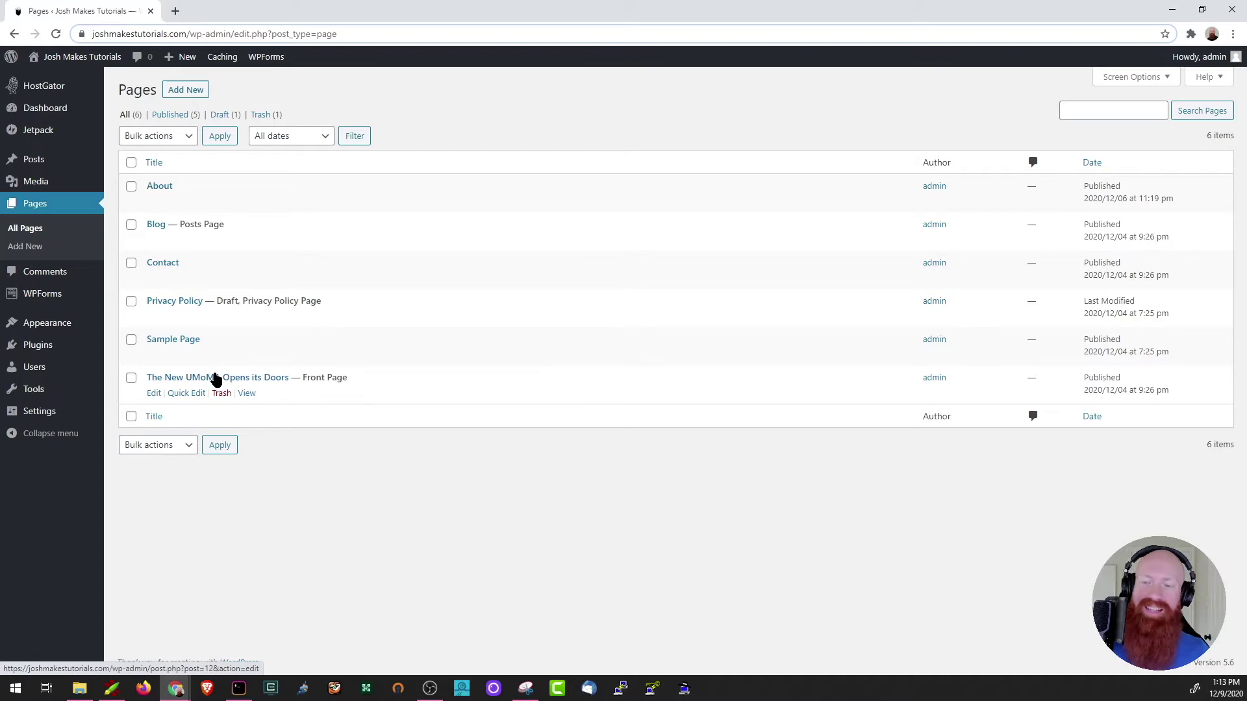
click(153, 394)
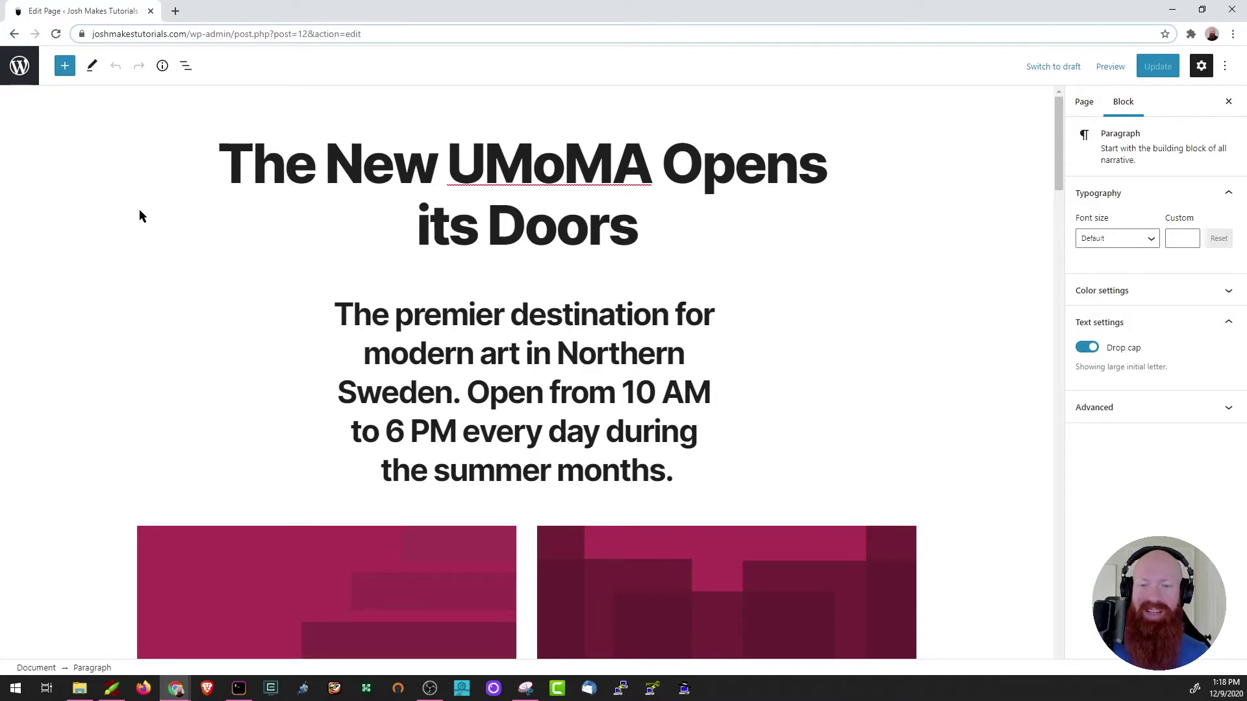
Step: Review the page's existing subtitle heading and 'Works and Days' image blocks
click(457, 343)
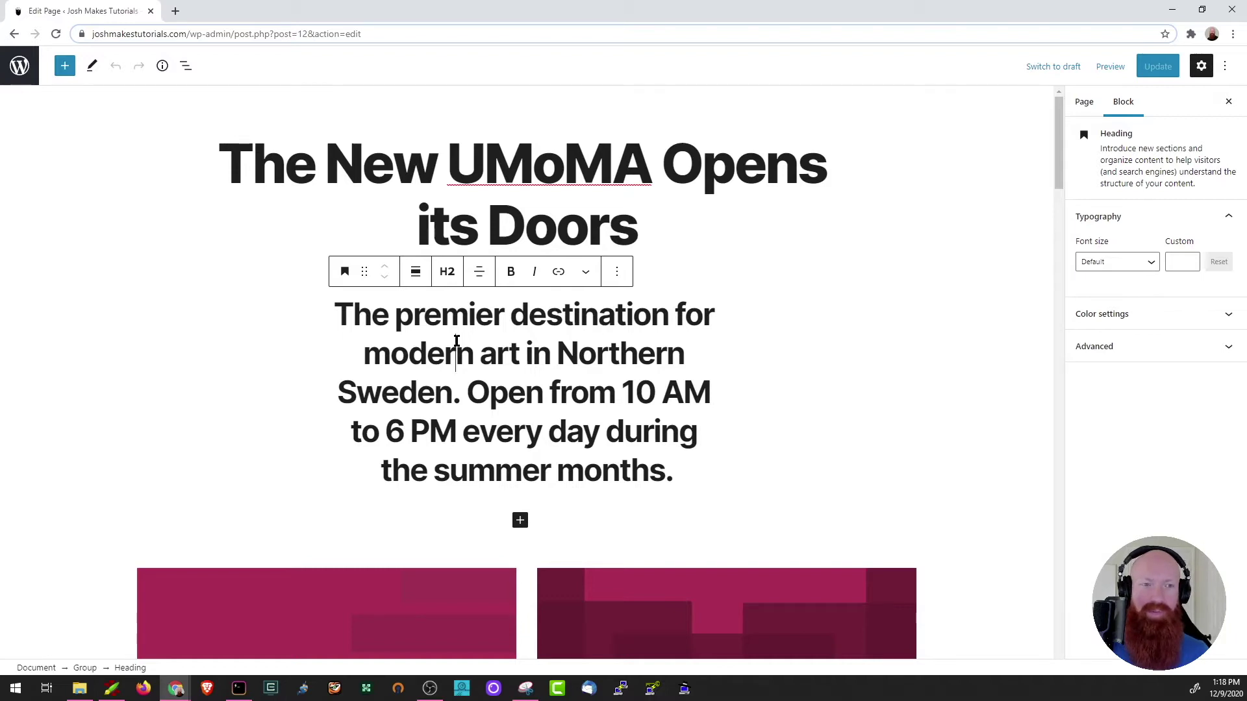
scroll(454, 370, down, 5)
click(455, 372)
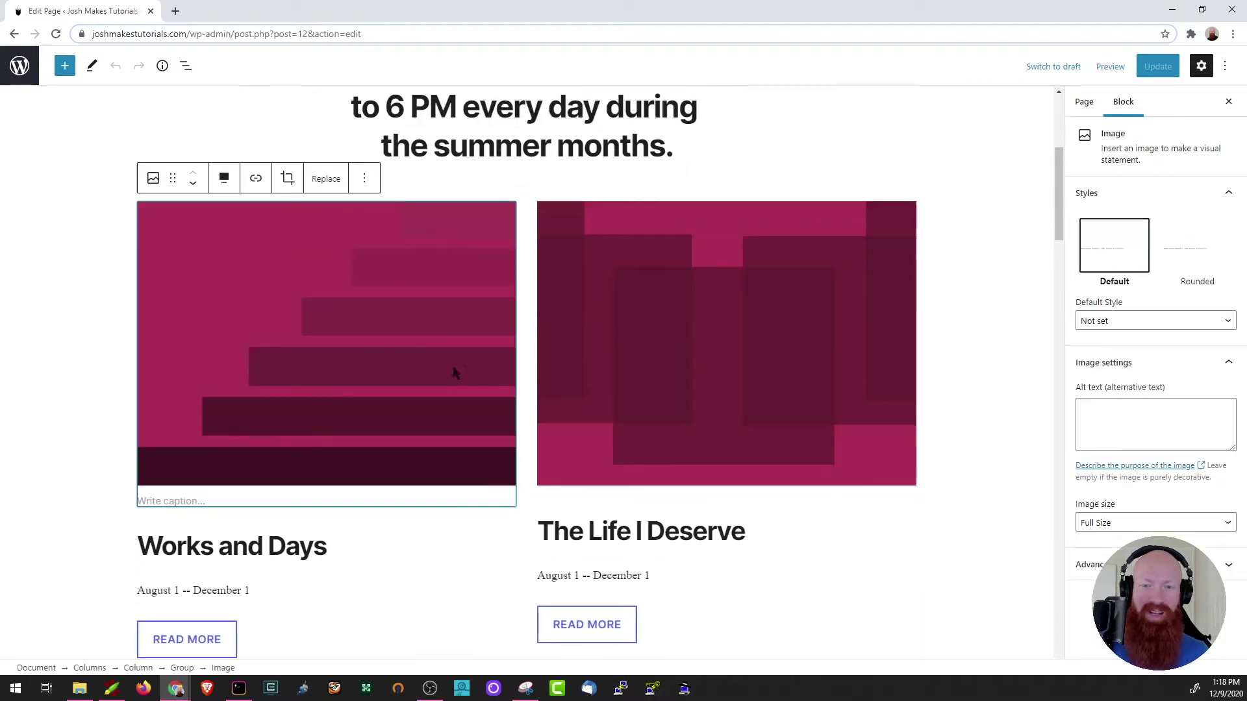
scroll(635, 228, down, 15)
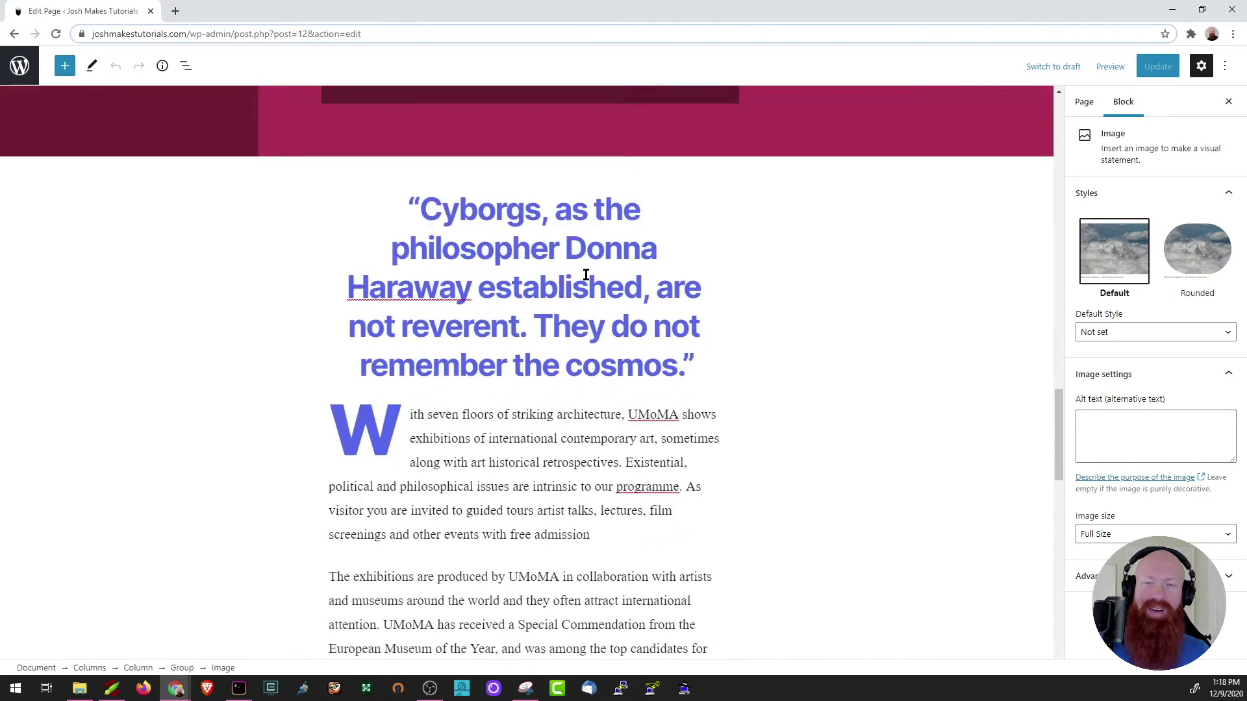
scroll(586, 274, down, 5)
scroll(586, 274, up, 20)
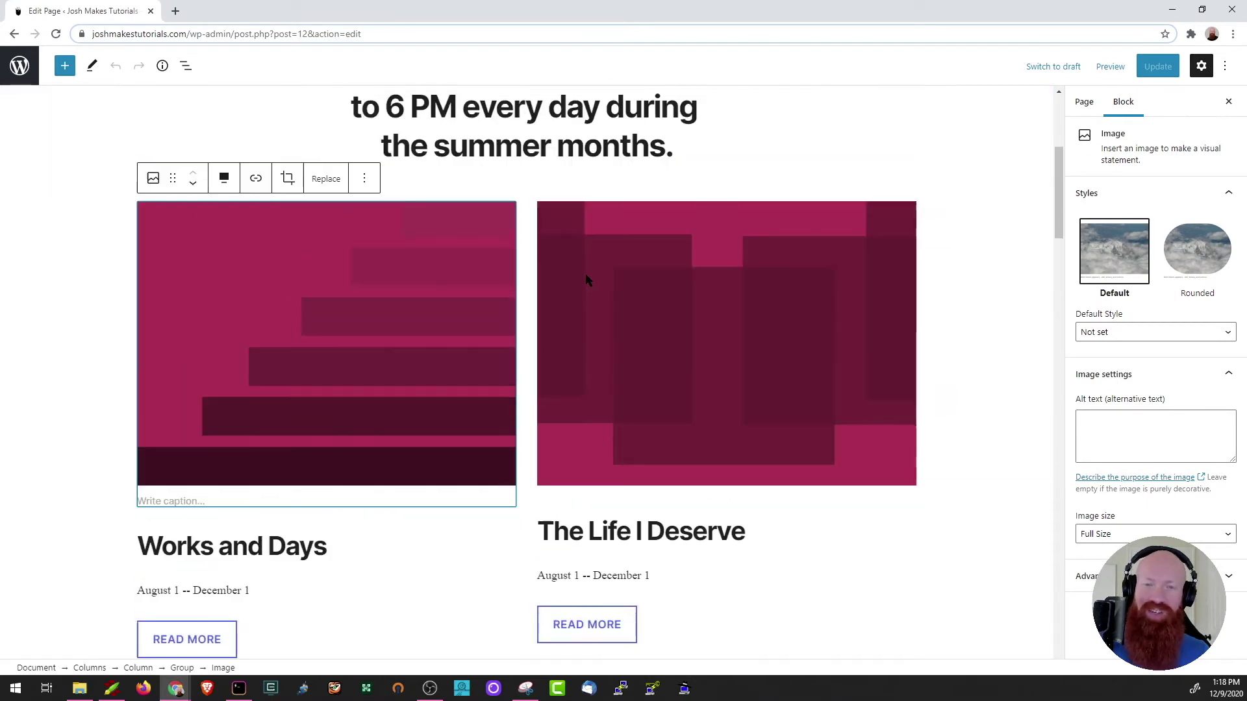
scroll(585, 281, up, 5)
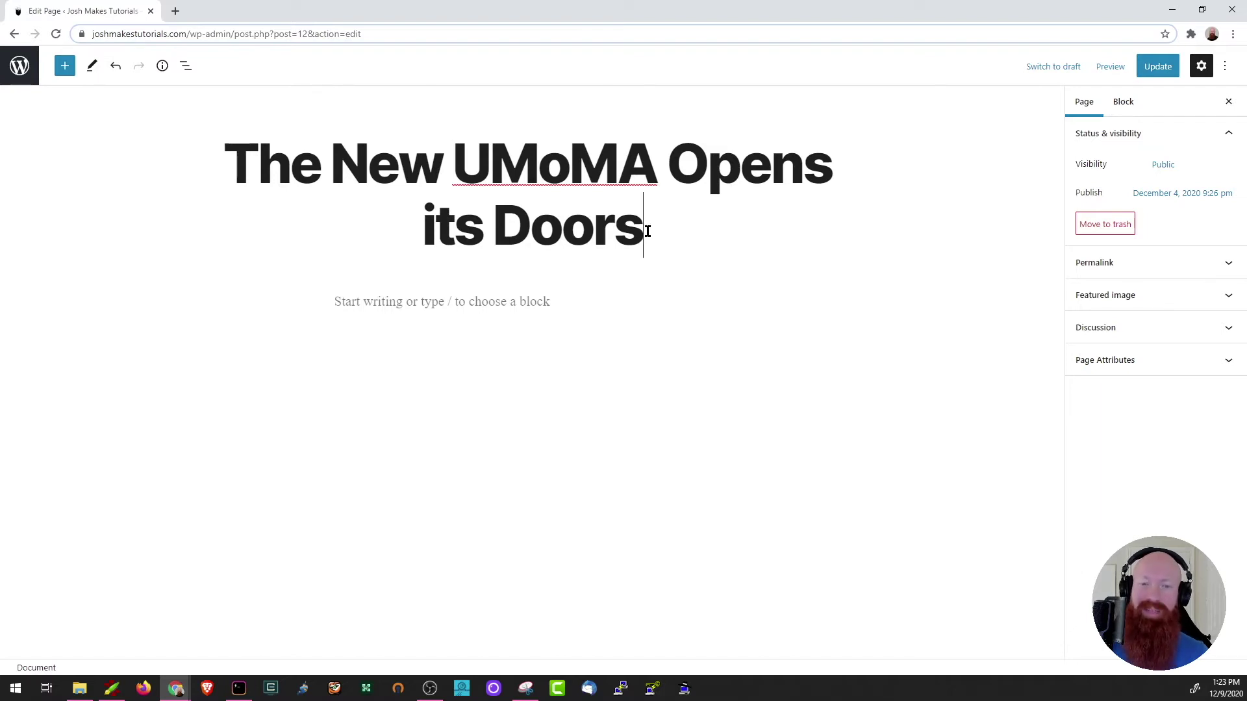
Step: Retitle the page 'Let's Get Started!' and check the live About page in another tab
drag(647, 231, 193, 154)
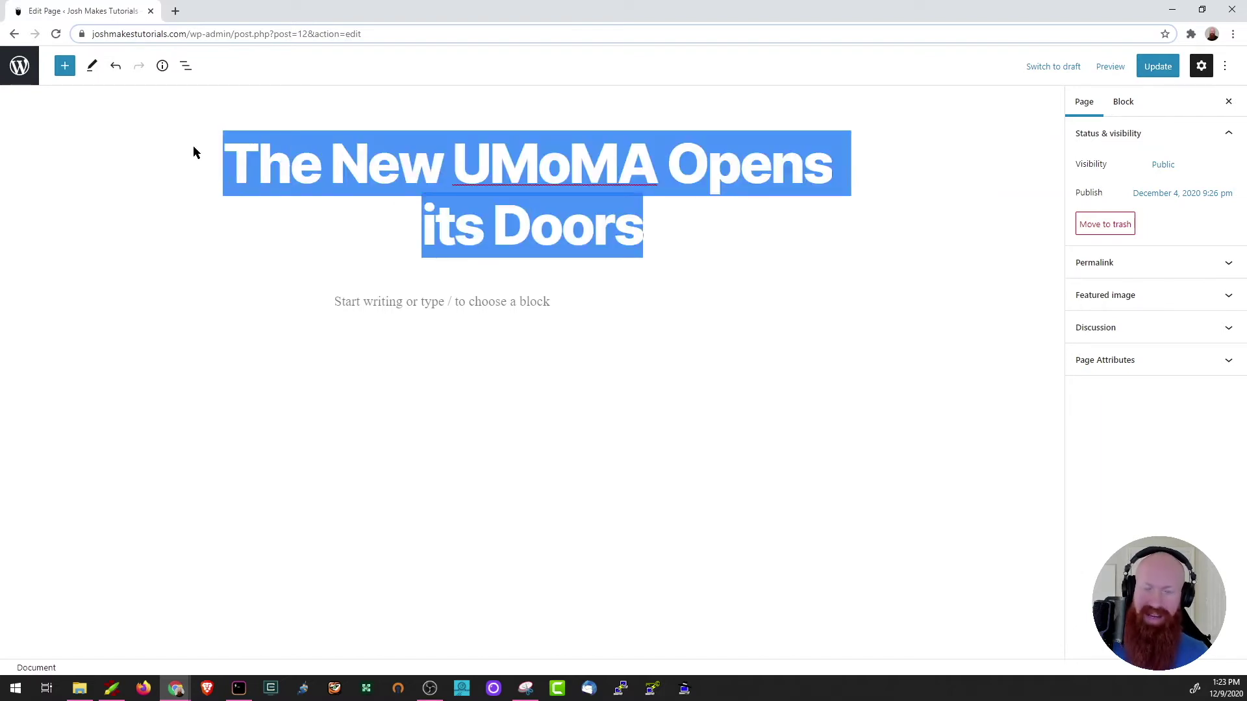
text(Let’s Get Started!)
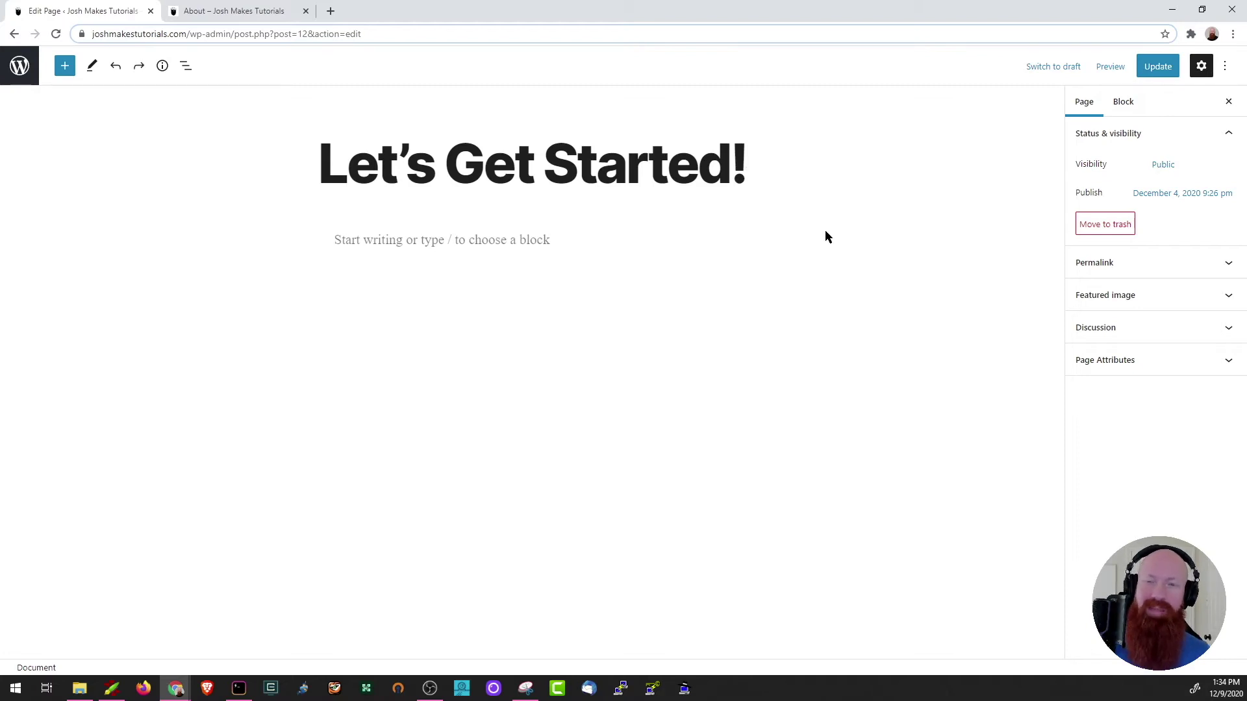
click(234, 11)
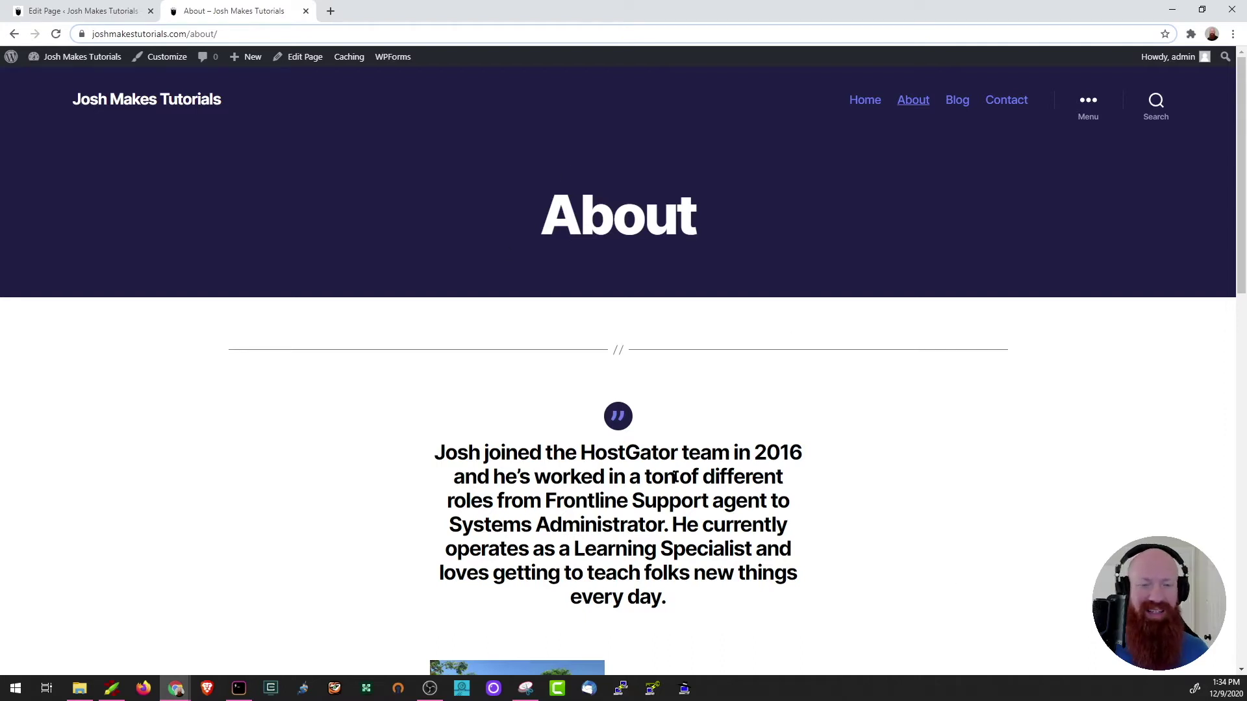
click(97, 13)
click(617, 245)
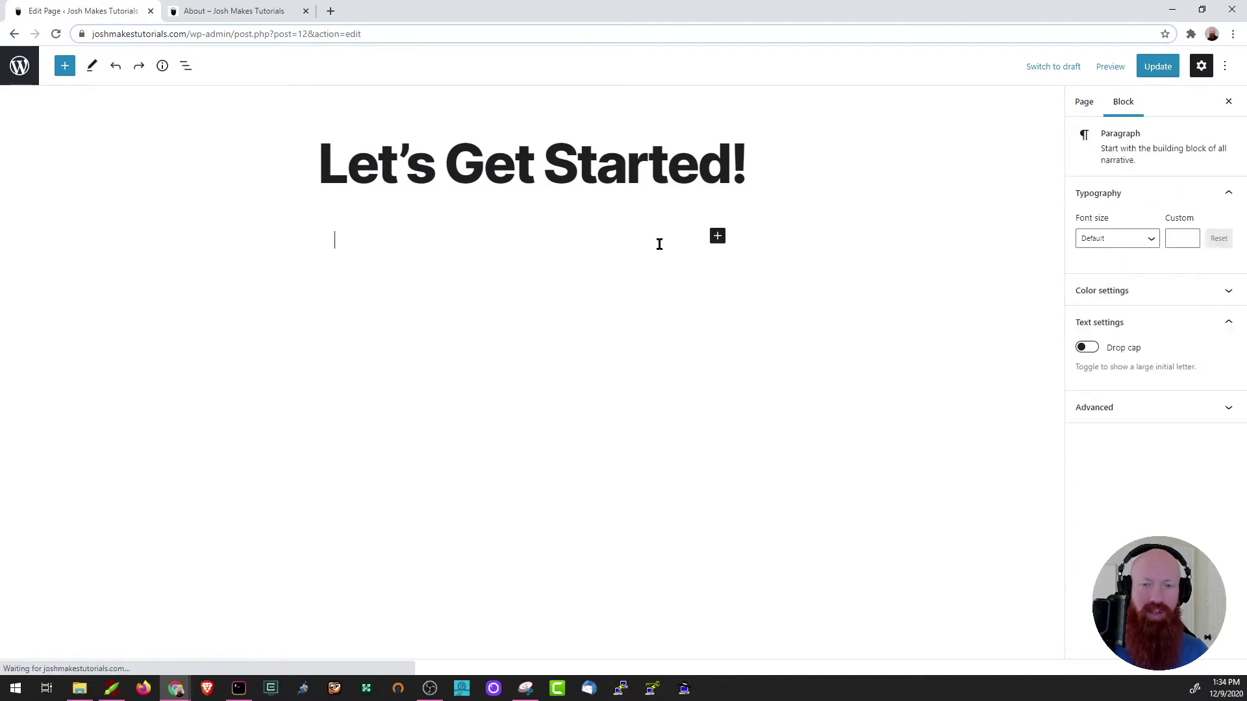
Step: Insert a separator block directly beneath the 'Let's Get Started!' title
click(718, 237)
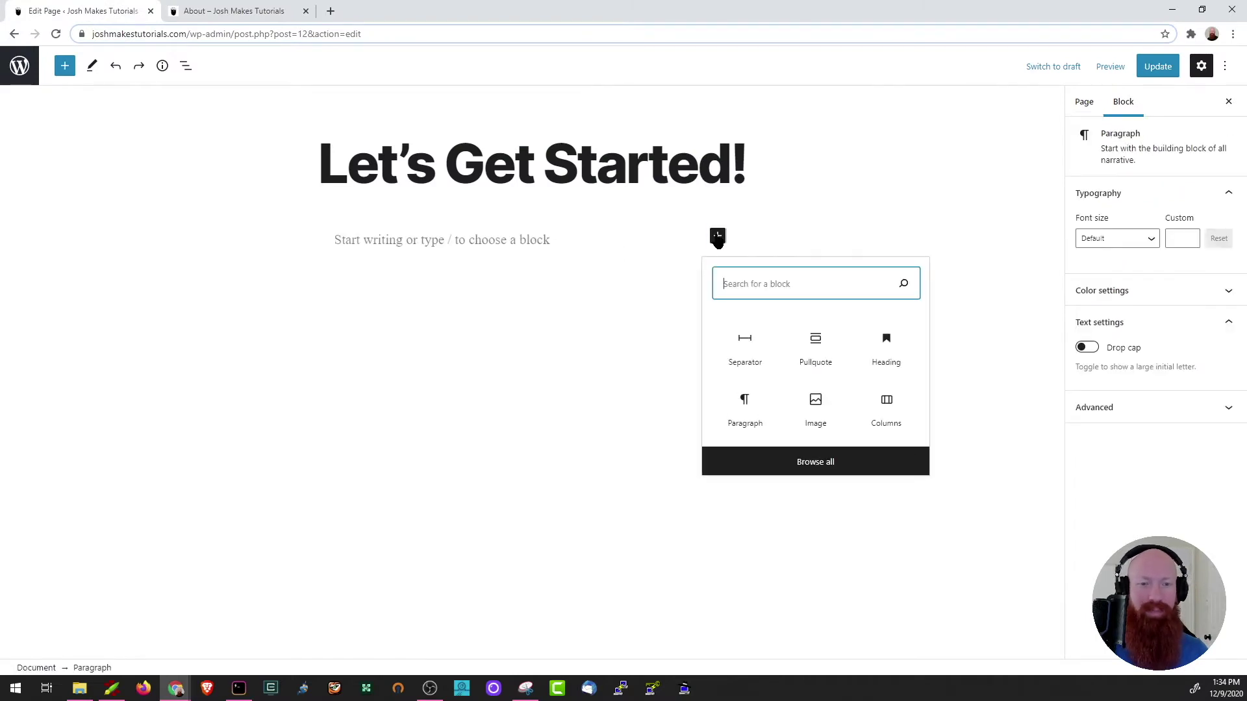
click(747, 351)
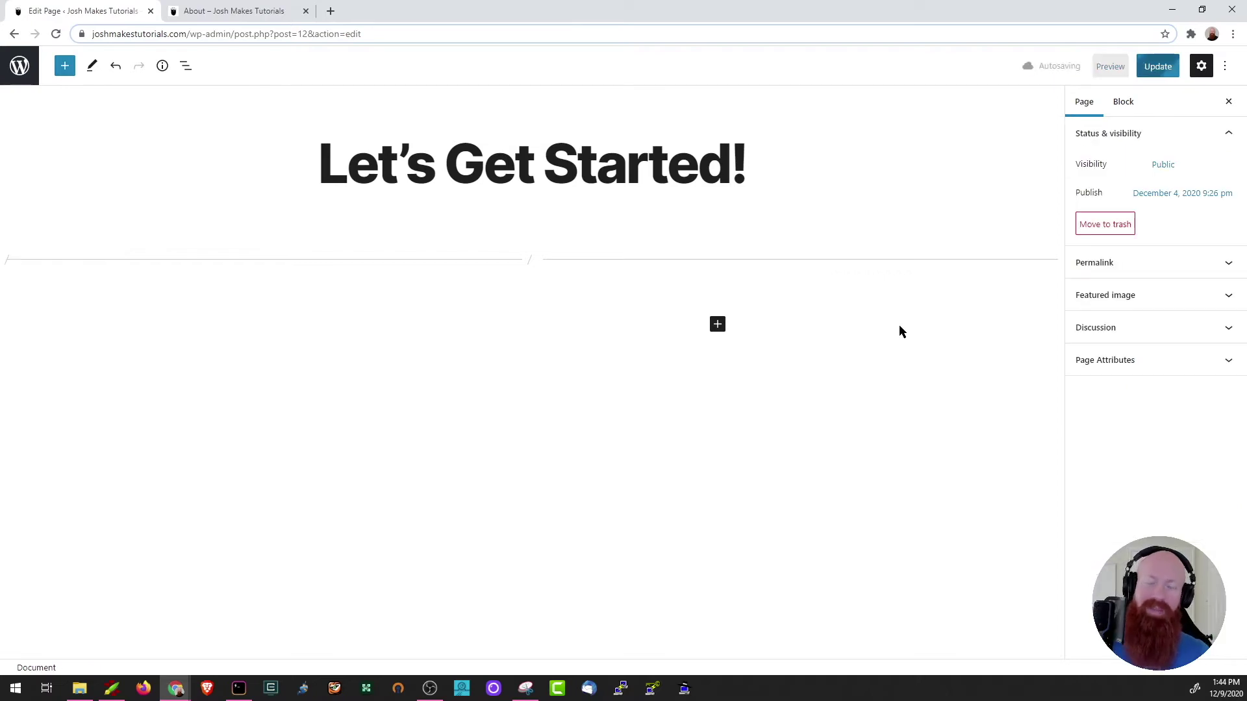
click(717, 325)
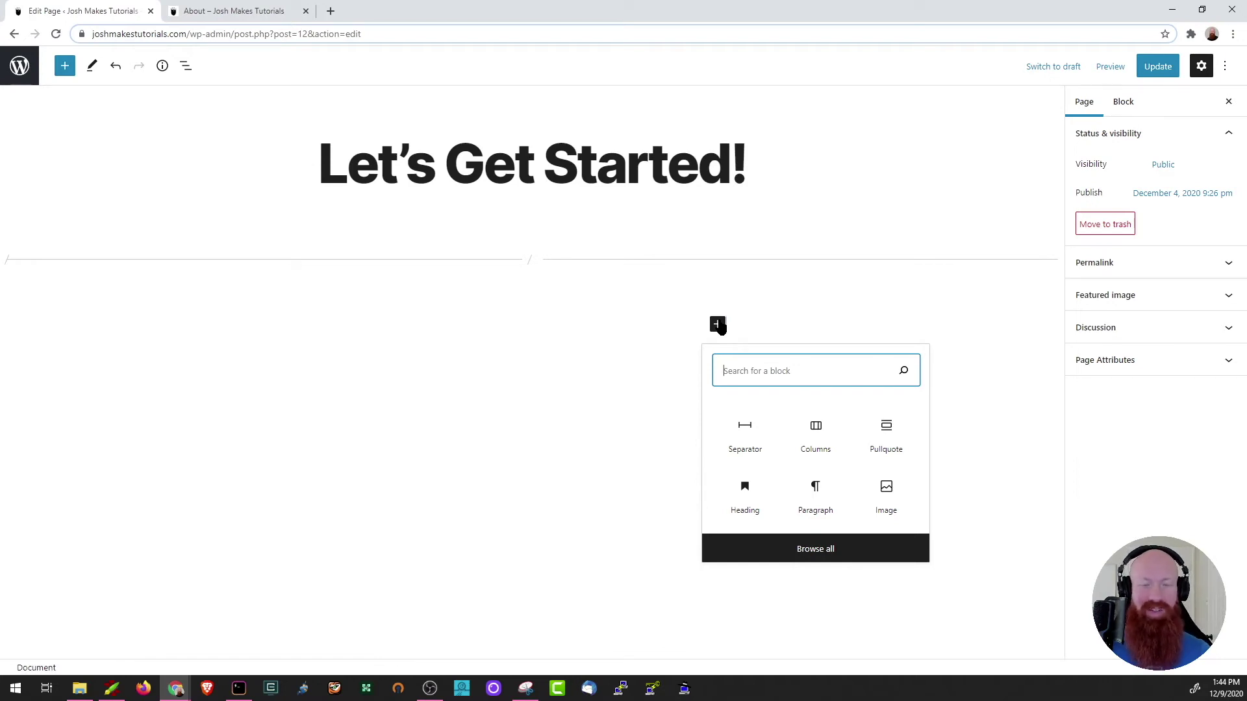
Step: Add a full-width Columns block with a 50/50 two-column layout below the separator
click(827, 437)
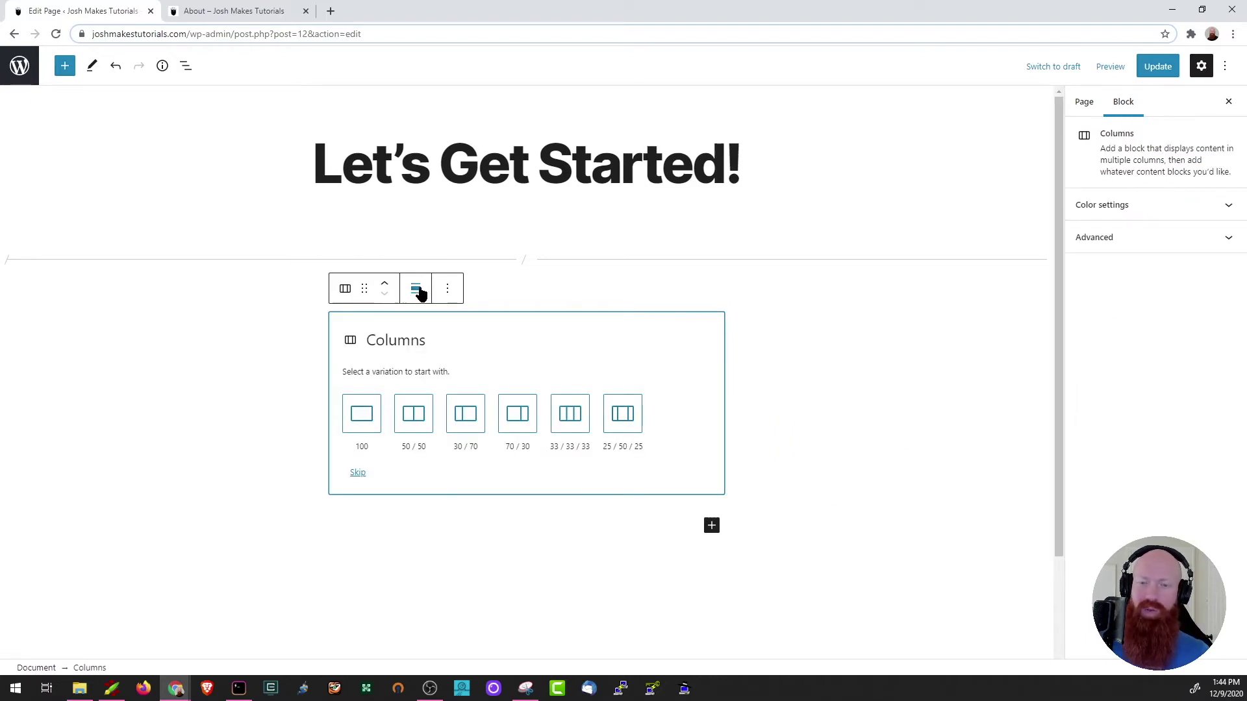
click(416, 290)
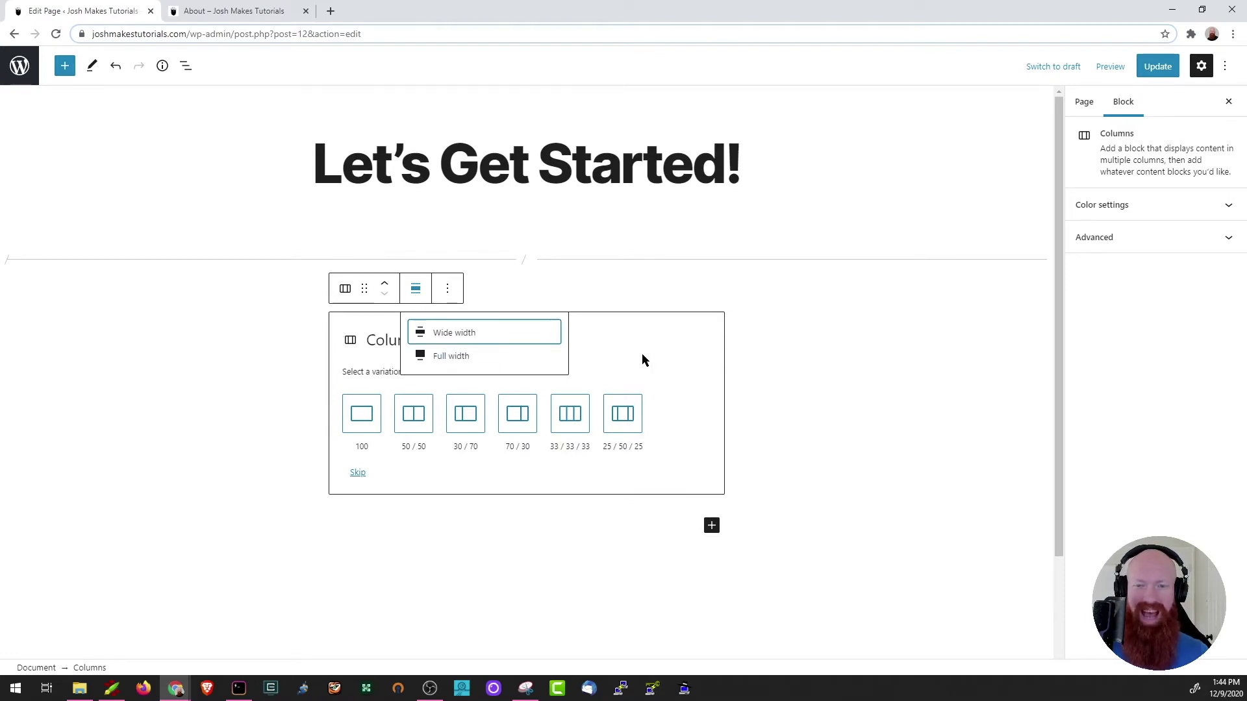
click(453, 359)
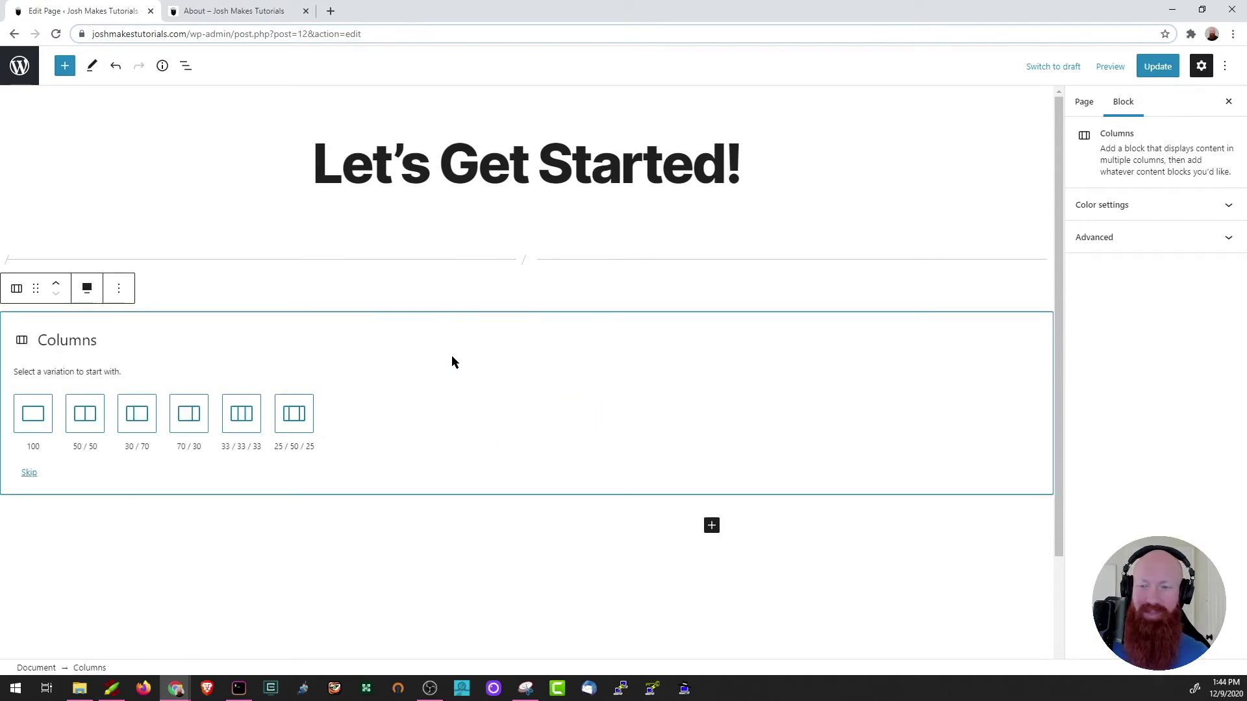
click(85, 419)
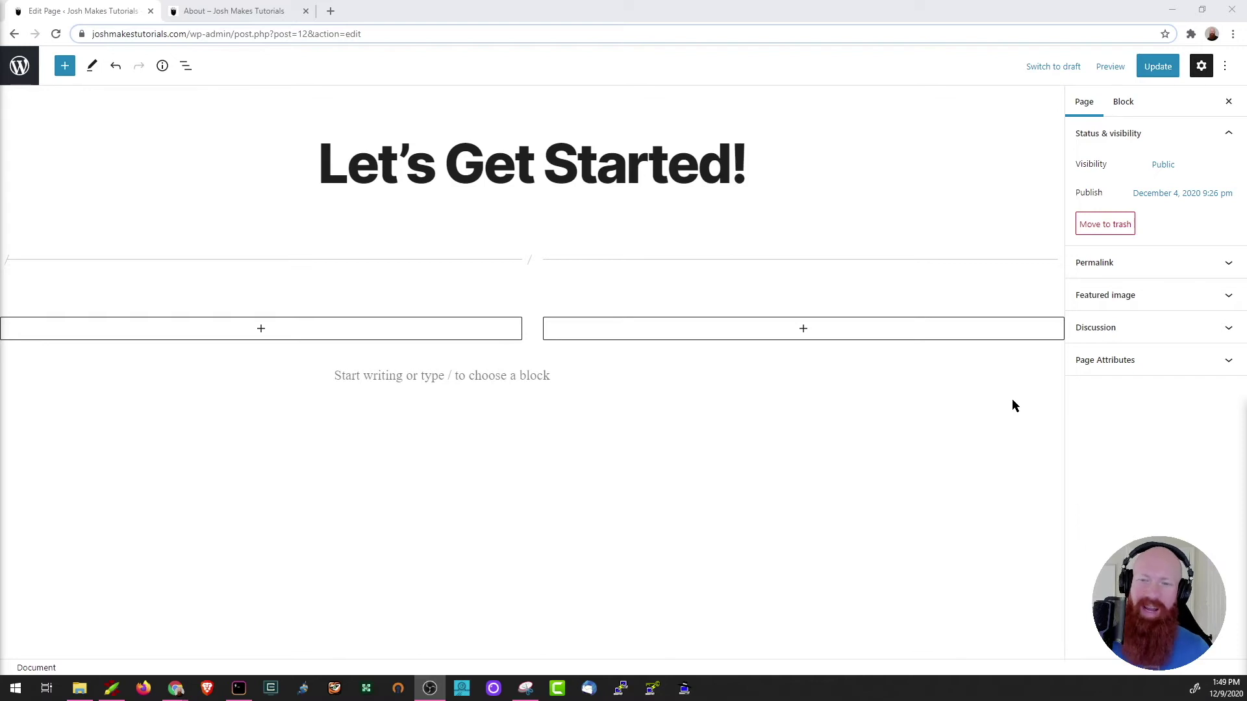
Step: Embed the pasted YouTube video link in the left column
click(260, 331)
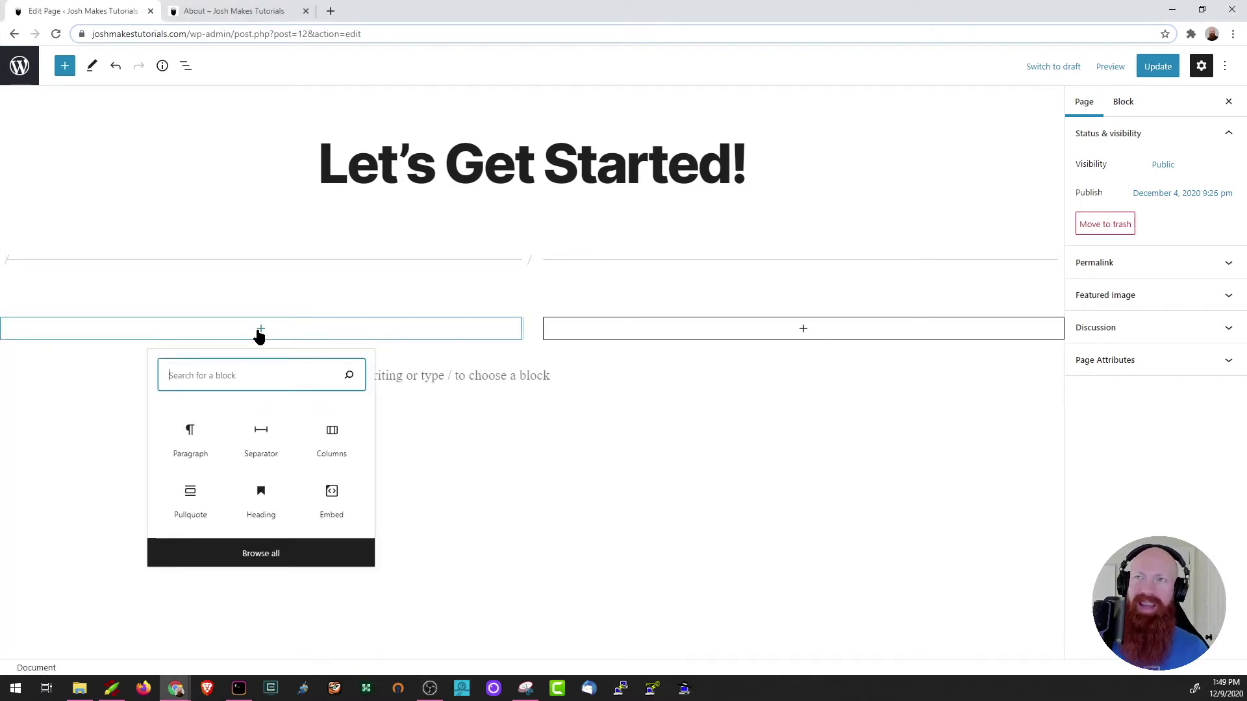
text(y)
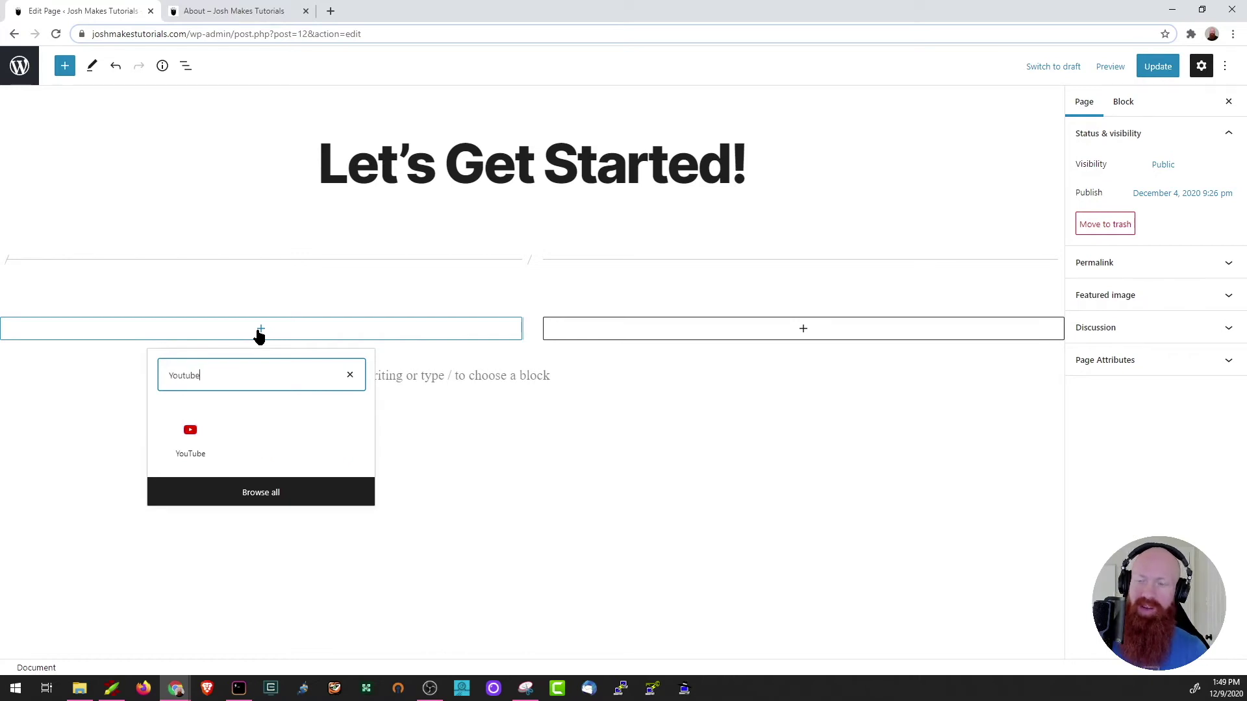
click(190, 439)
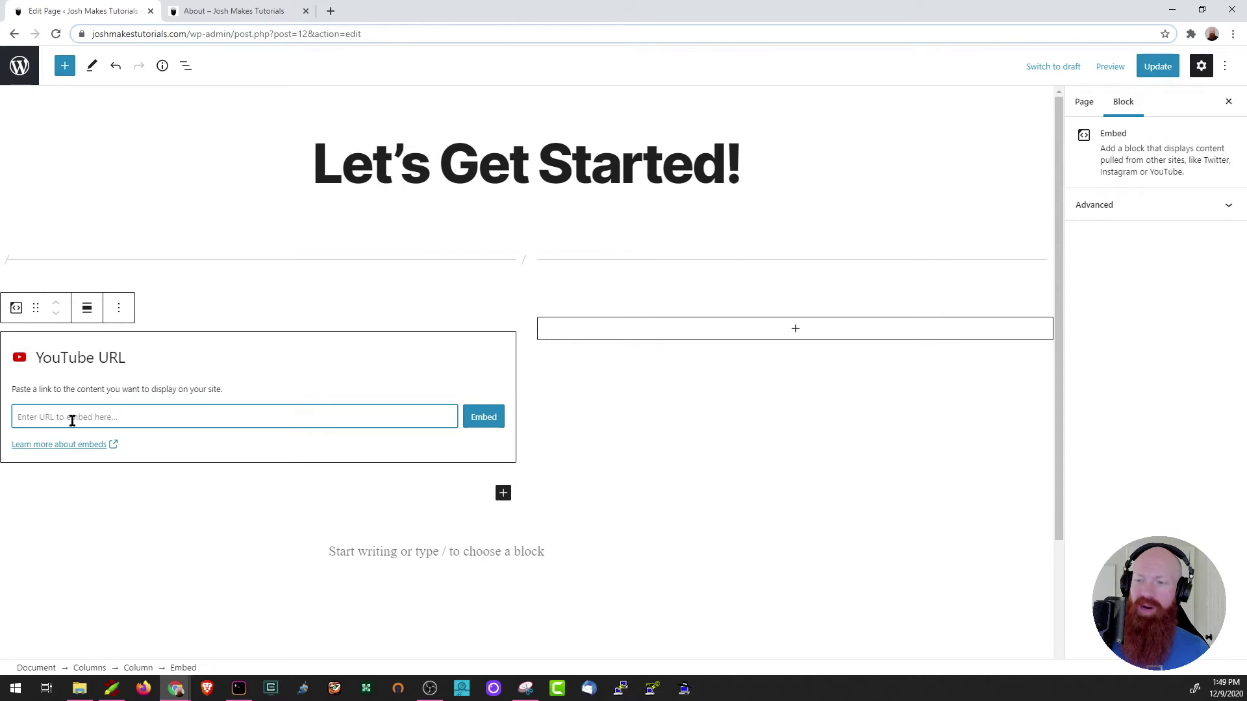
text(https://www.youtube.com/watch?v=5Cp6nPGB-fo&feature=emb_logo)
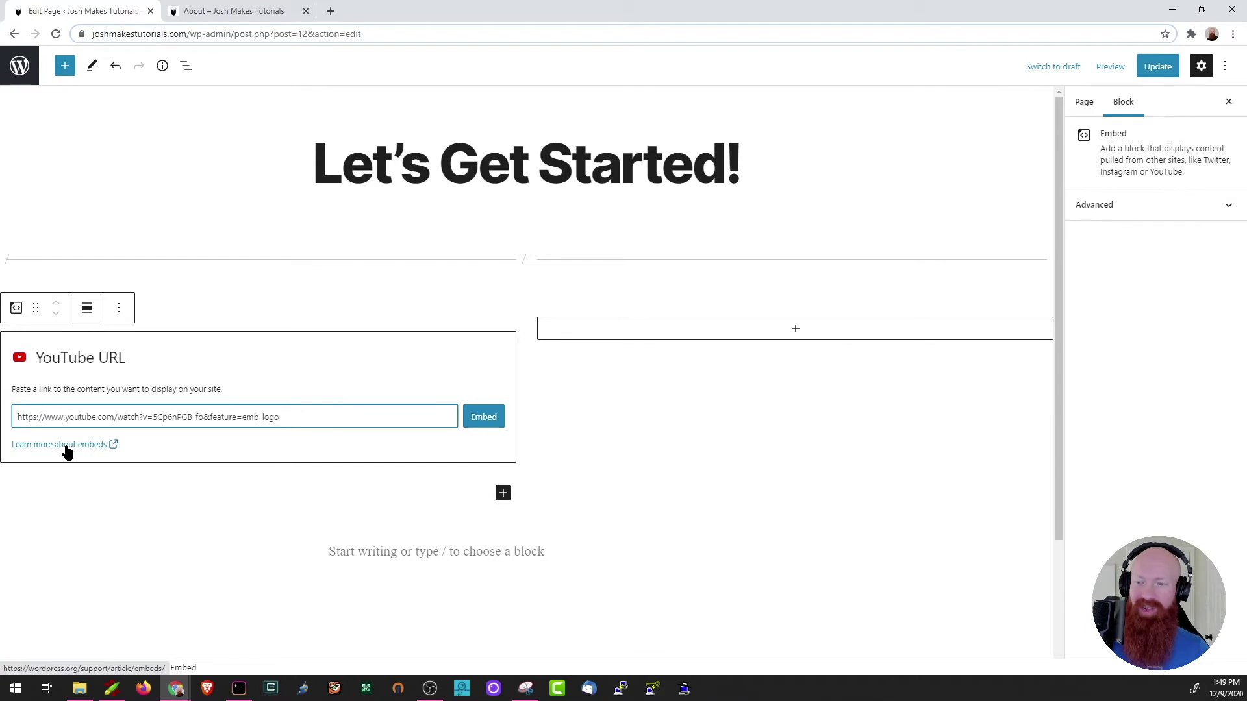
click(486, 417)
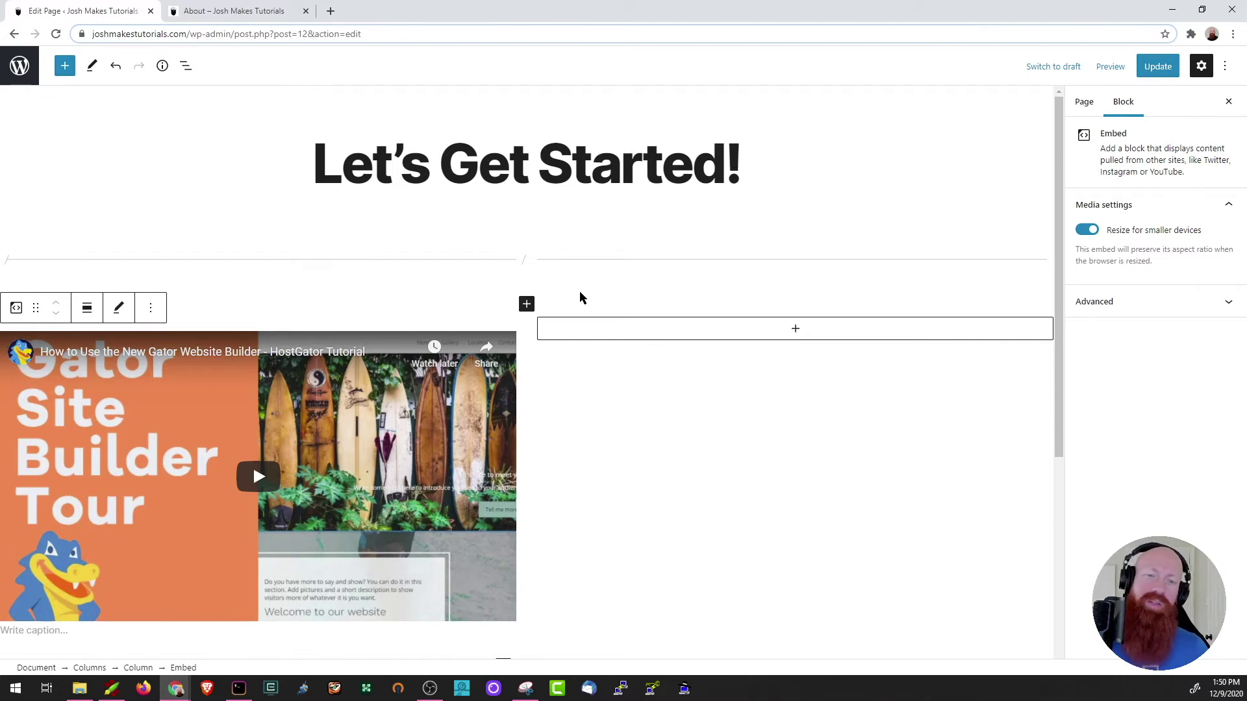
click(789, 333)
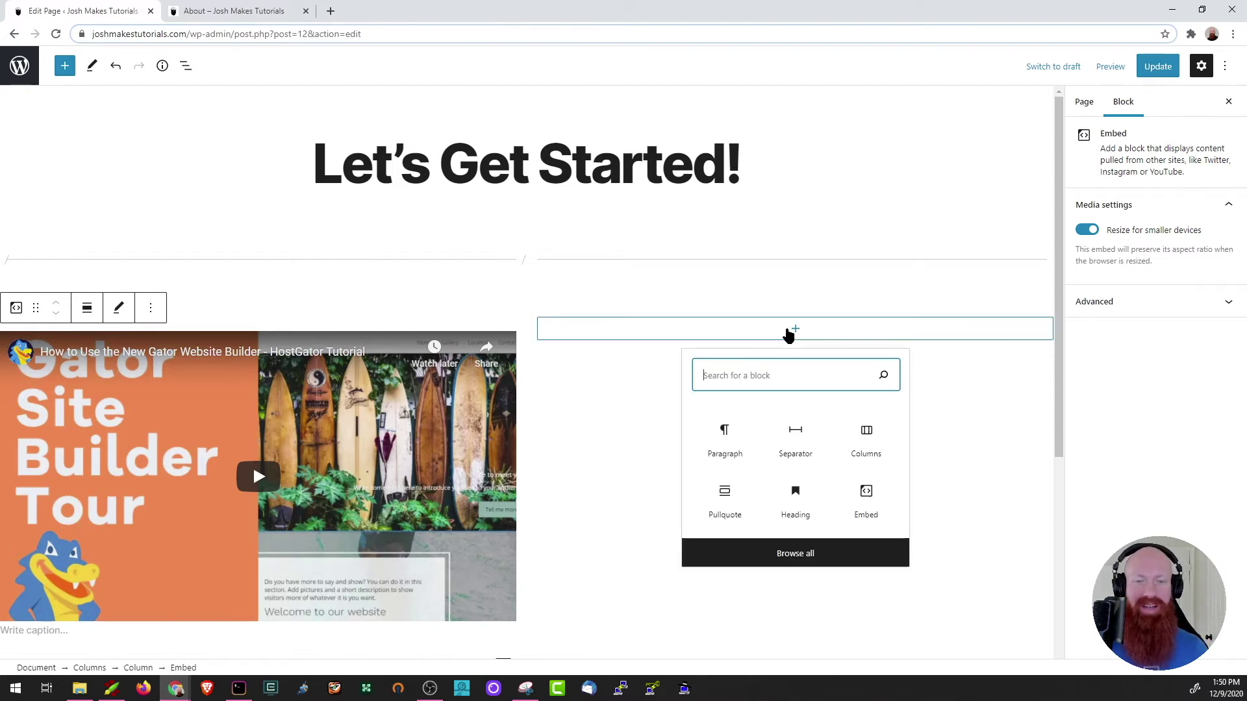
click(731, 515)
click(731, 515)
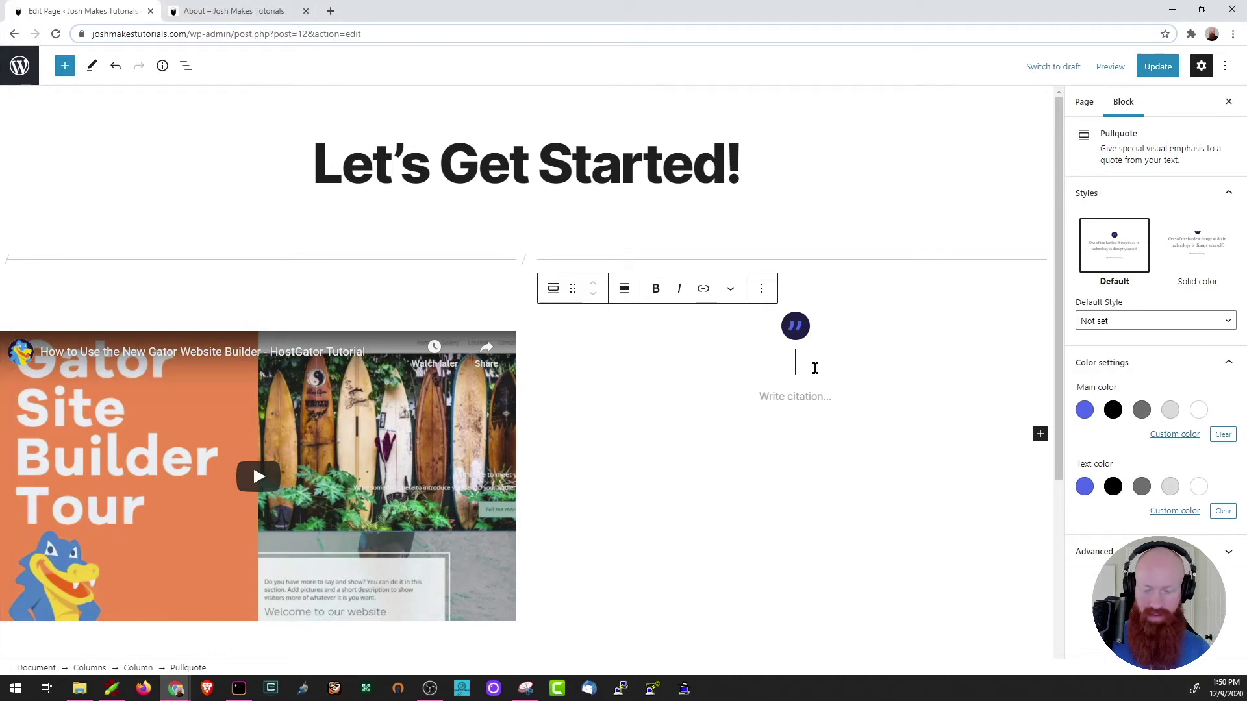
text(Hey everyone! It’s Josh here with HostGator. If you found this site, you most likely found it through our Build a WordPress Website series. This is what the finished site looks like now, so take some time to look around and let me know what you think!)
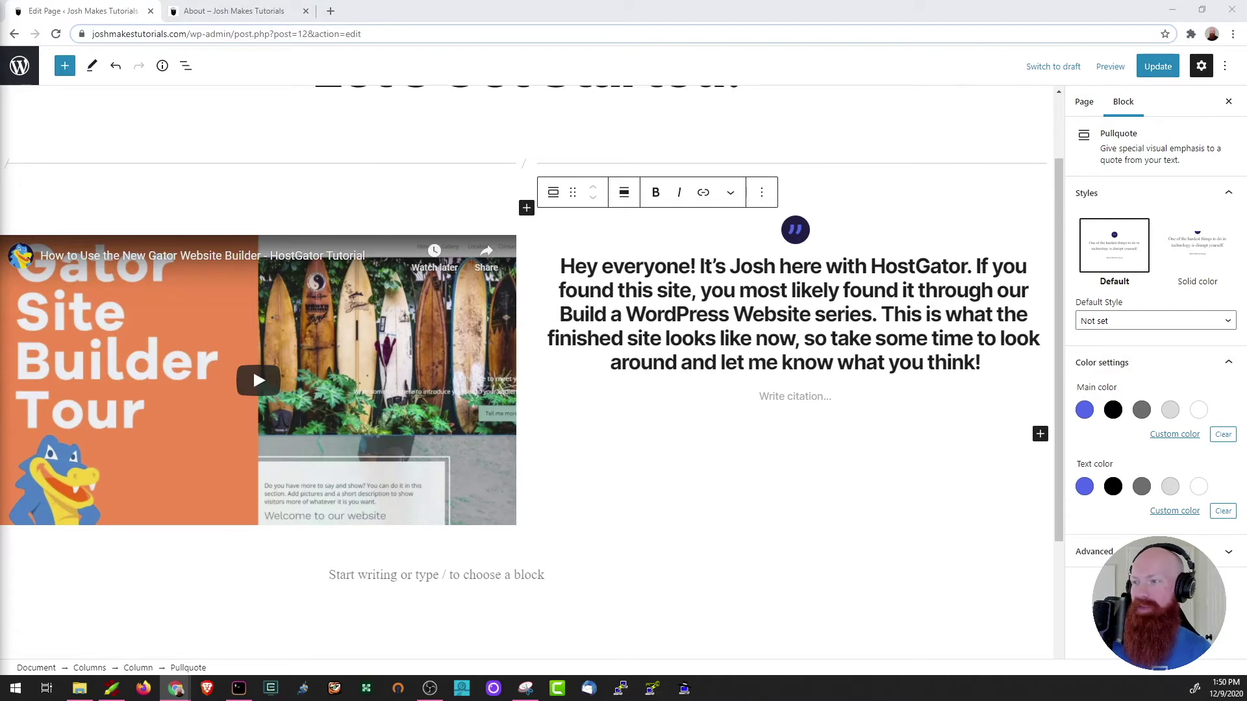
click(782, 398)
text(Joshua Y.)
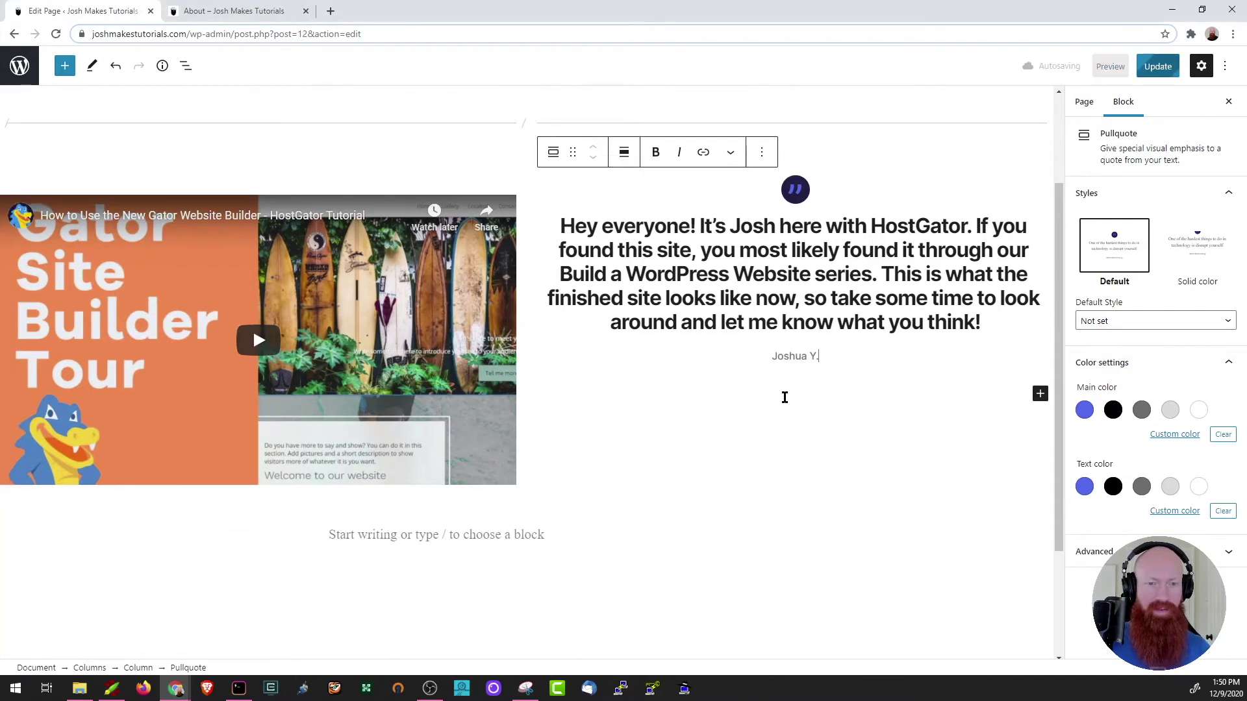
scroll(783, 461, up, 1)
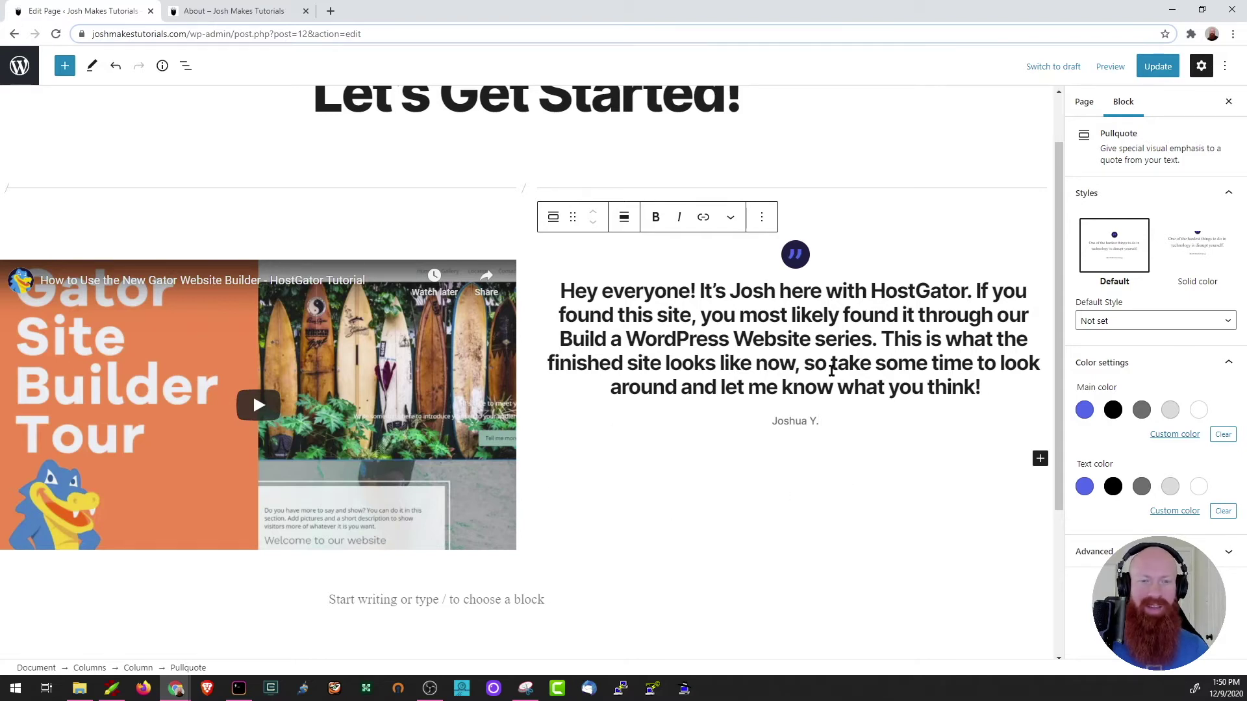
click(886, 252)
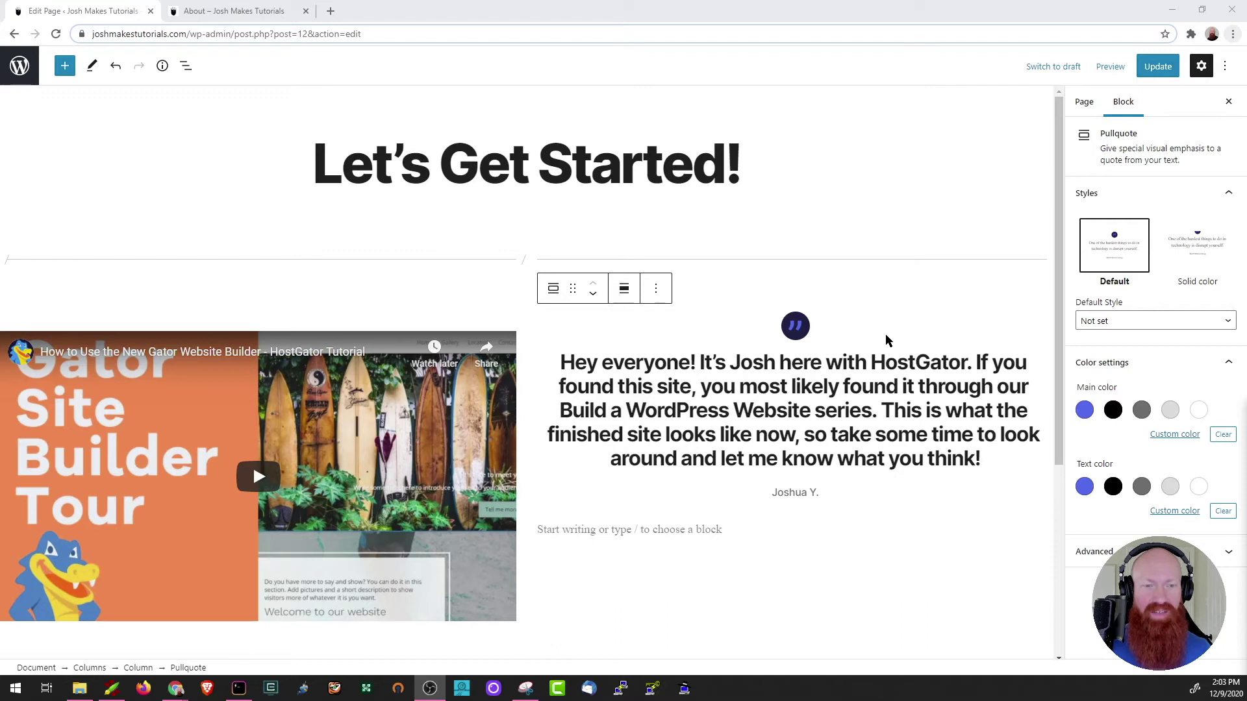
Step: Set the video-and-quote Columns block to Vertically Align Middle
click(546, 641)
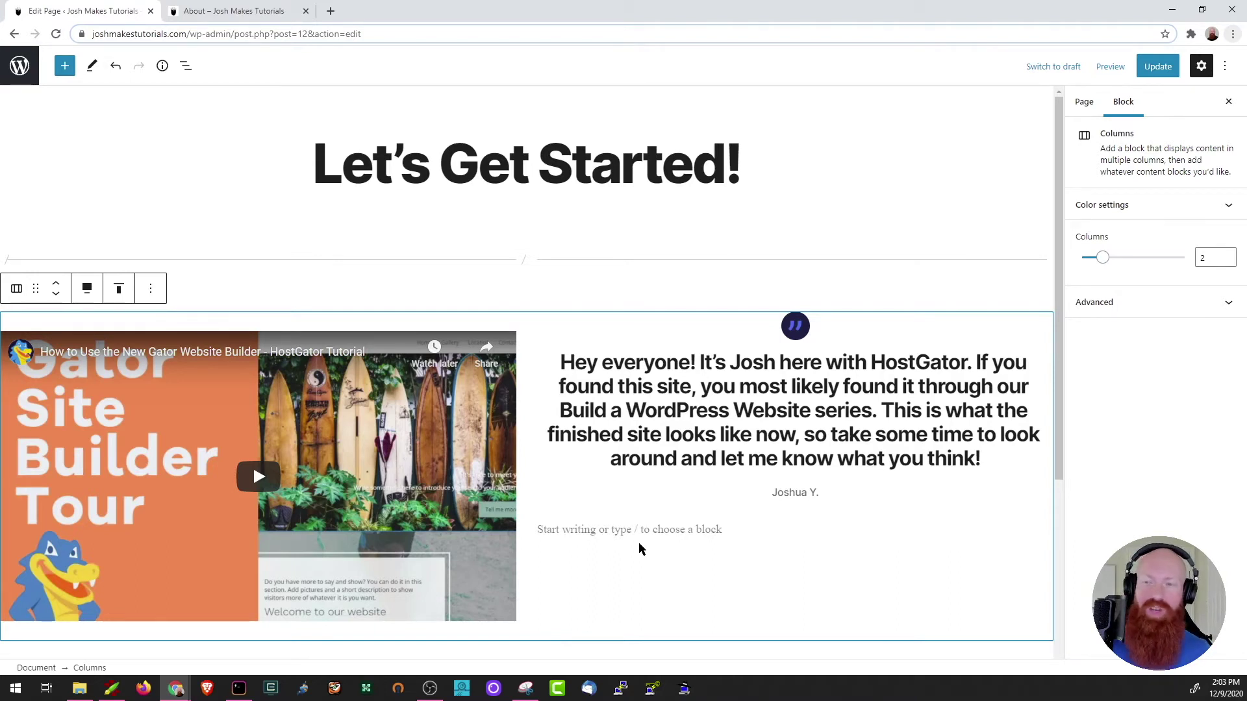
click(118, 294)
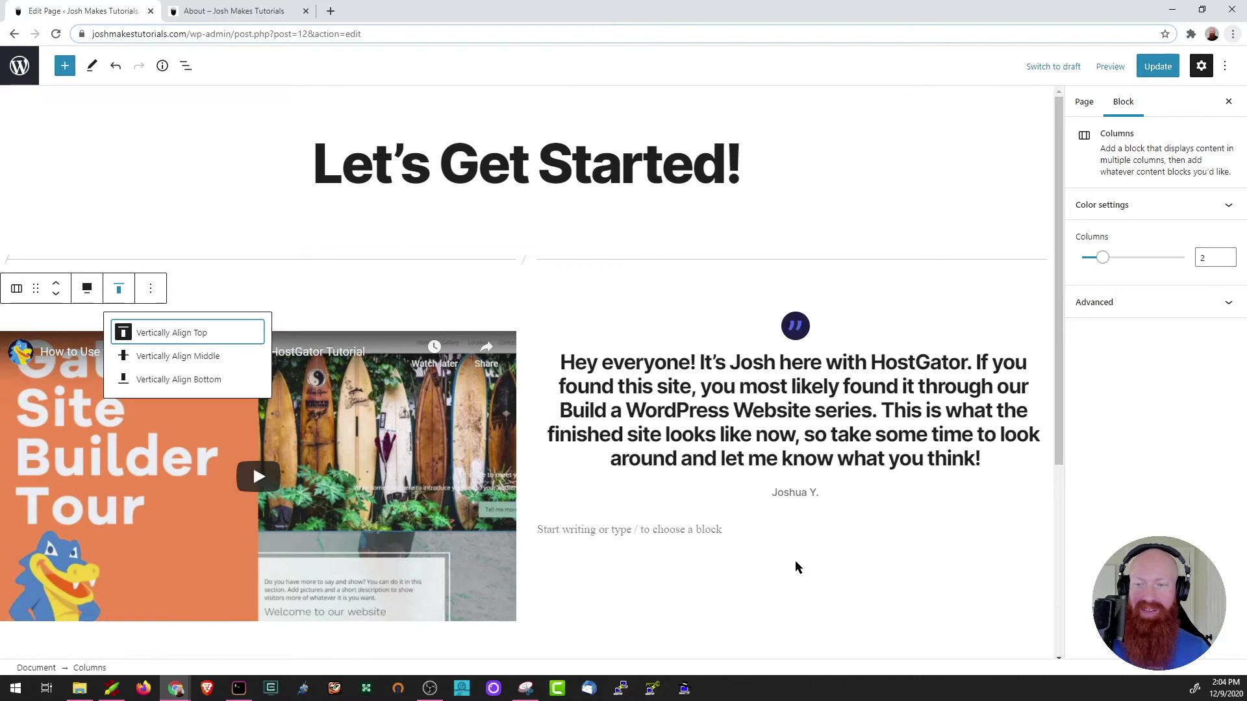
click(184, 359)
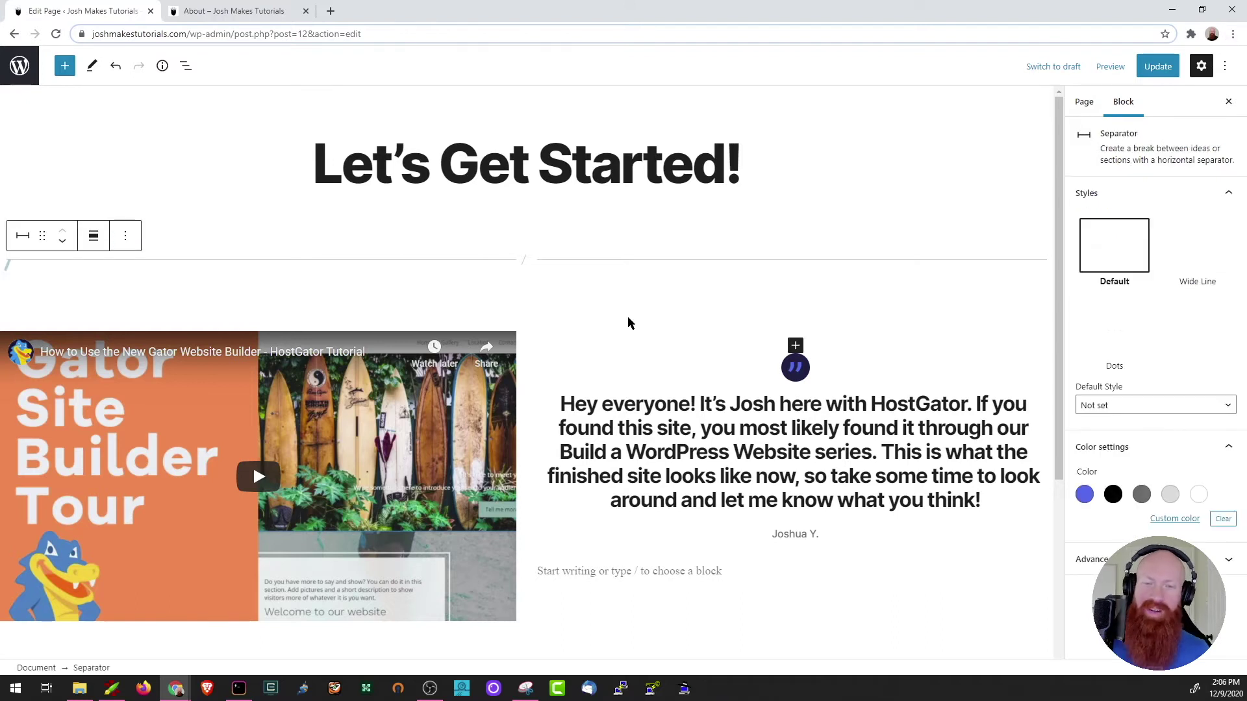
Step: Add a separator below the video-and-quote columns, followed by a new Columns block
scroll(628, 323, down, 2)
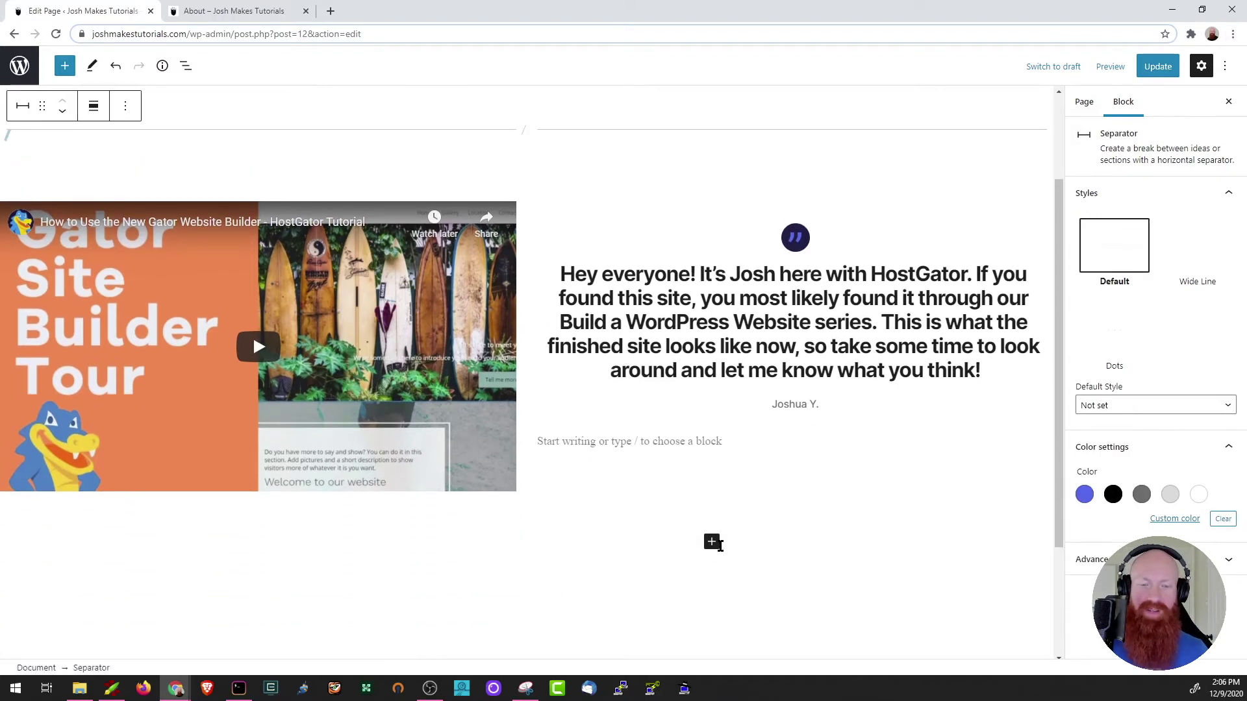
click(711, 543)
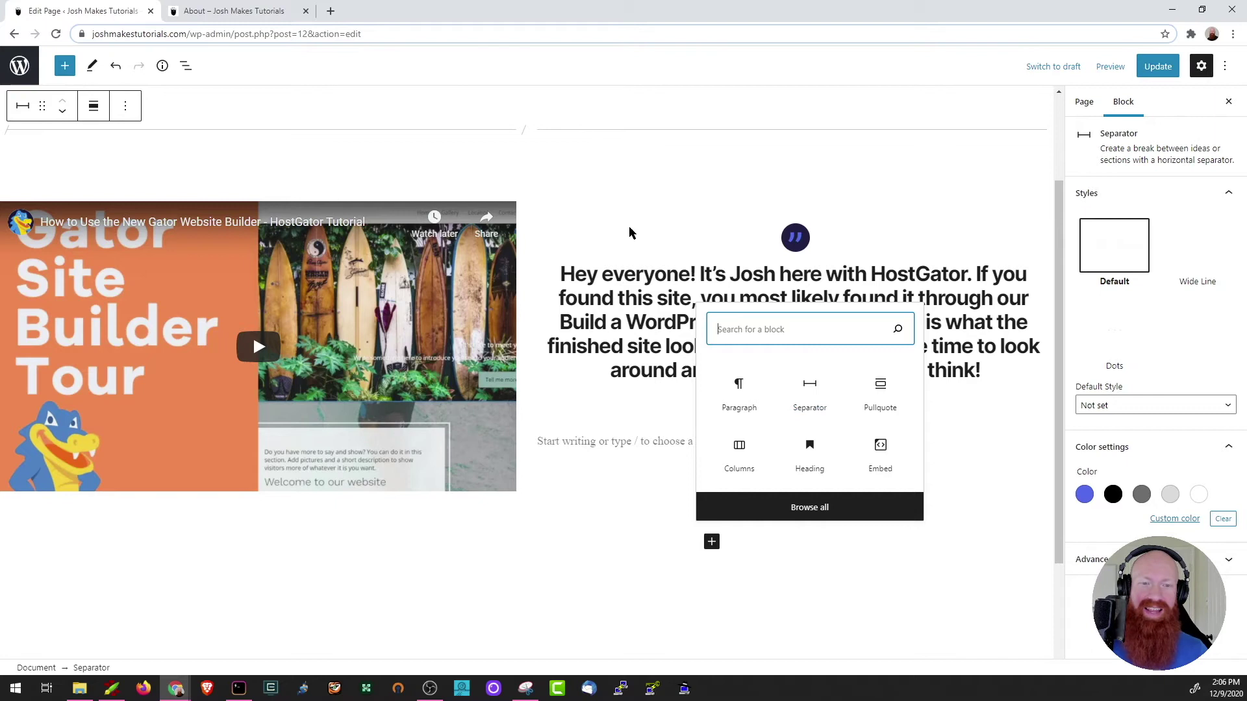
click(815, 395)
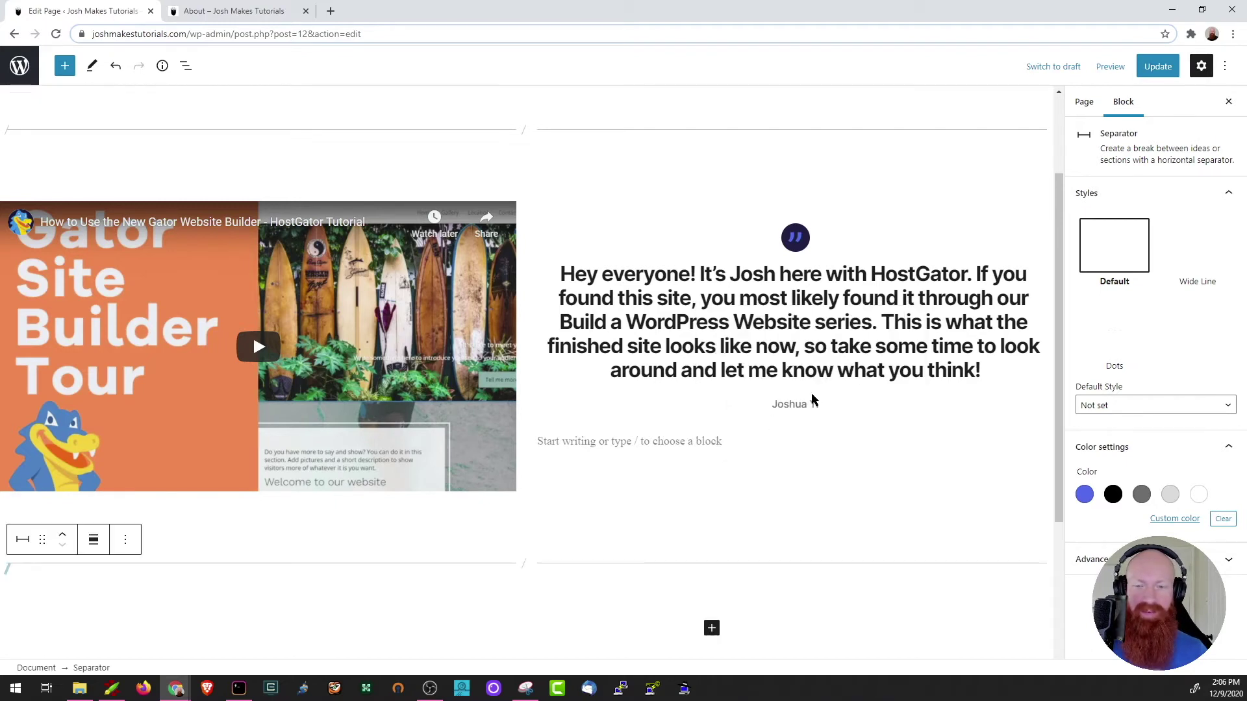
scroll(560, 582, up, 2)
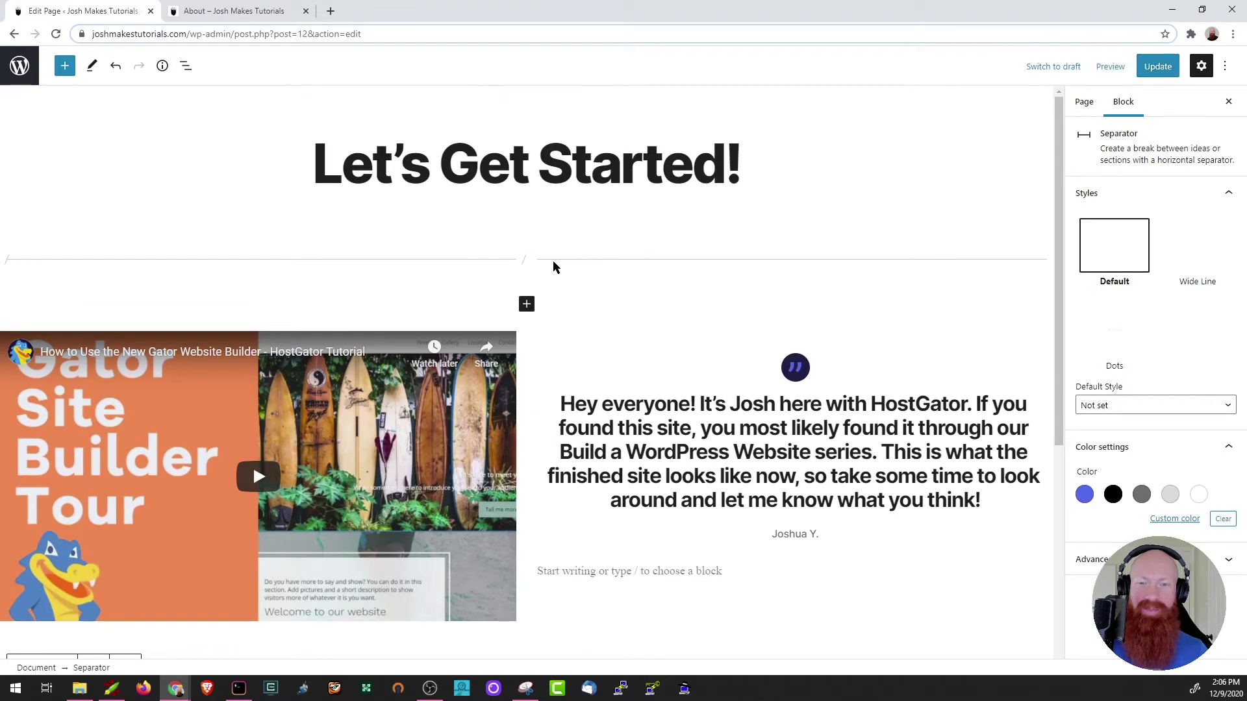
scroll(551, 271, down, 2)
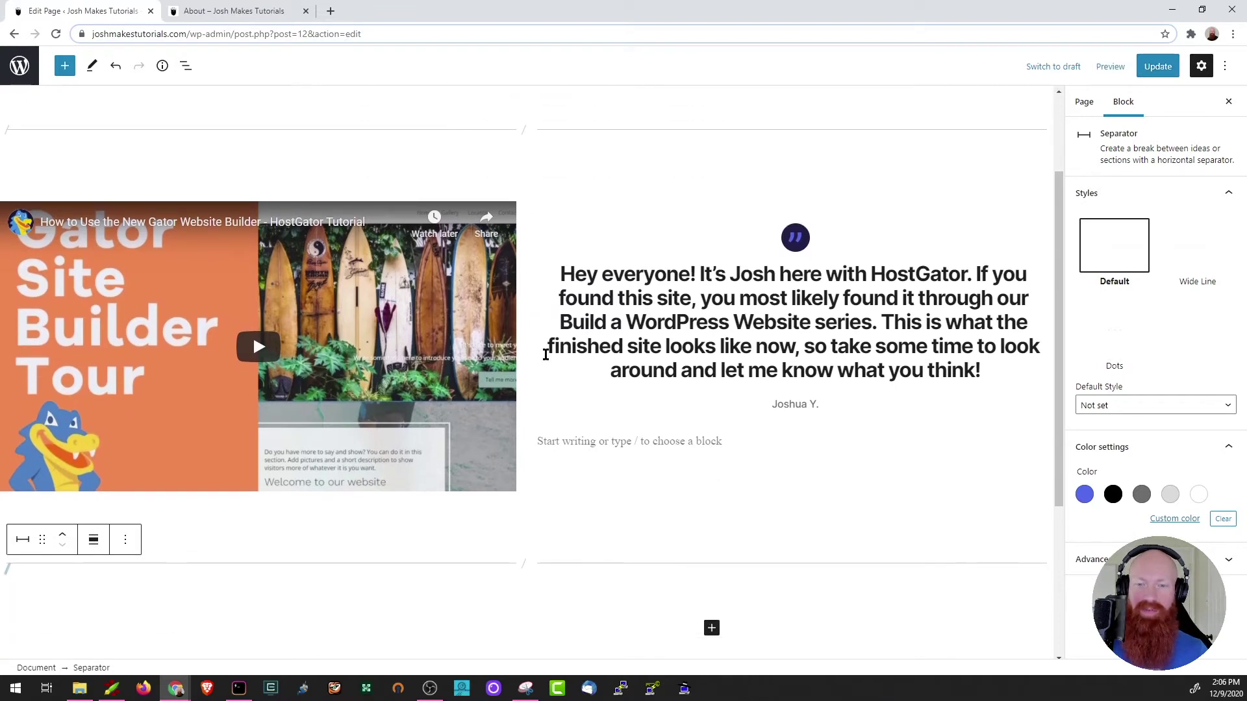
scroll(545, 356, down, 1)
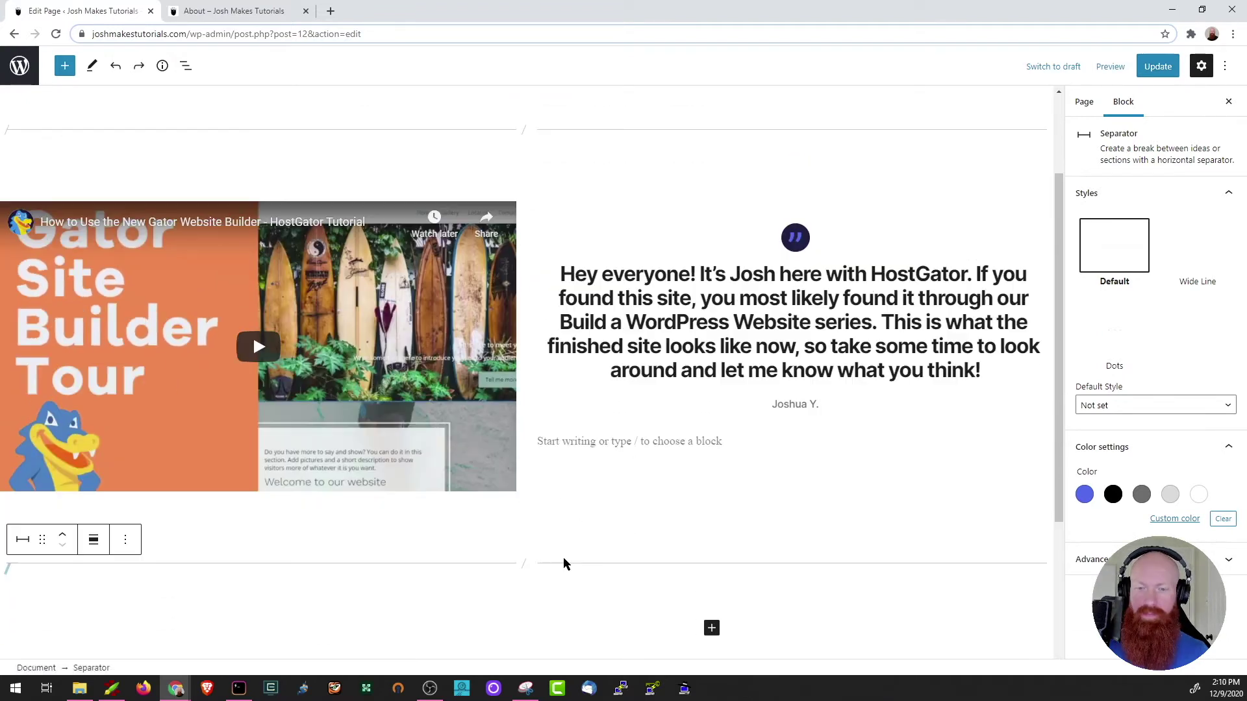
scroll(565, 562, down, 1)
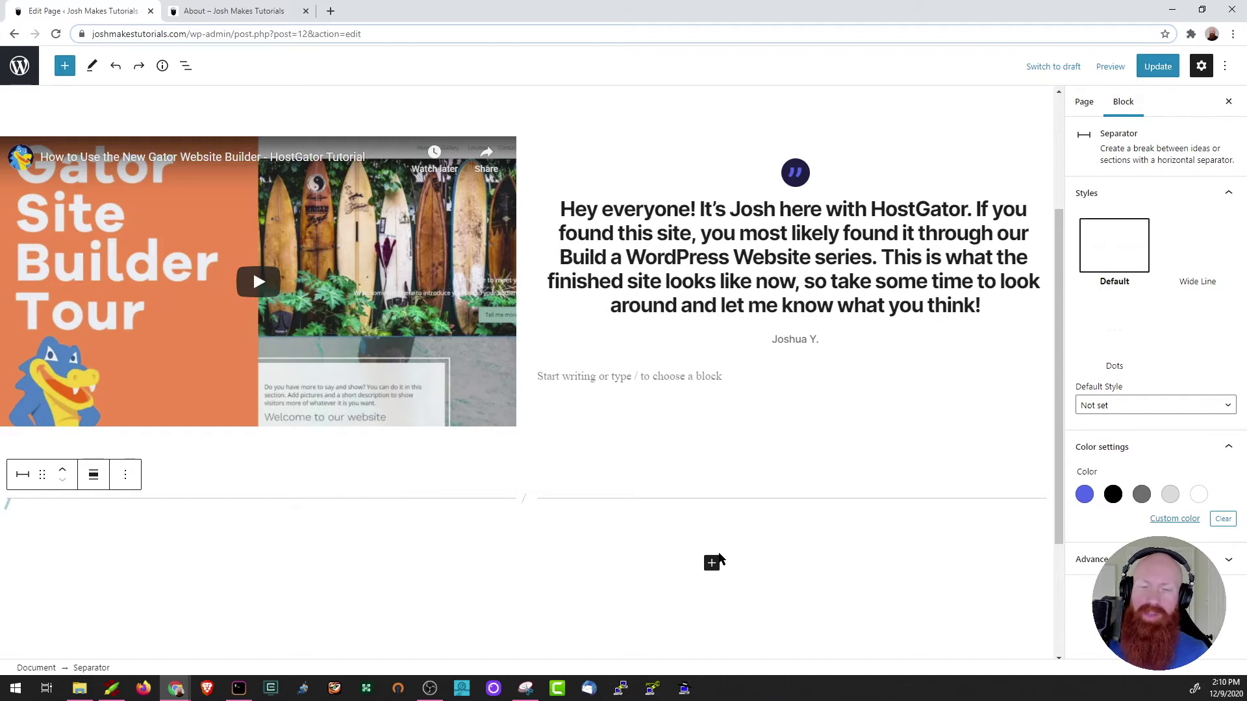
click(712, 564)
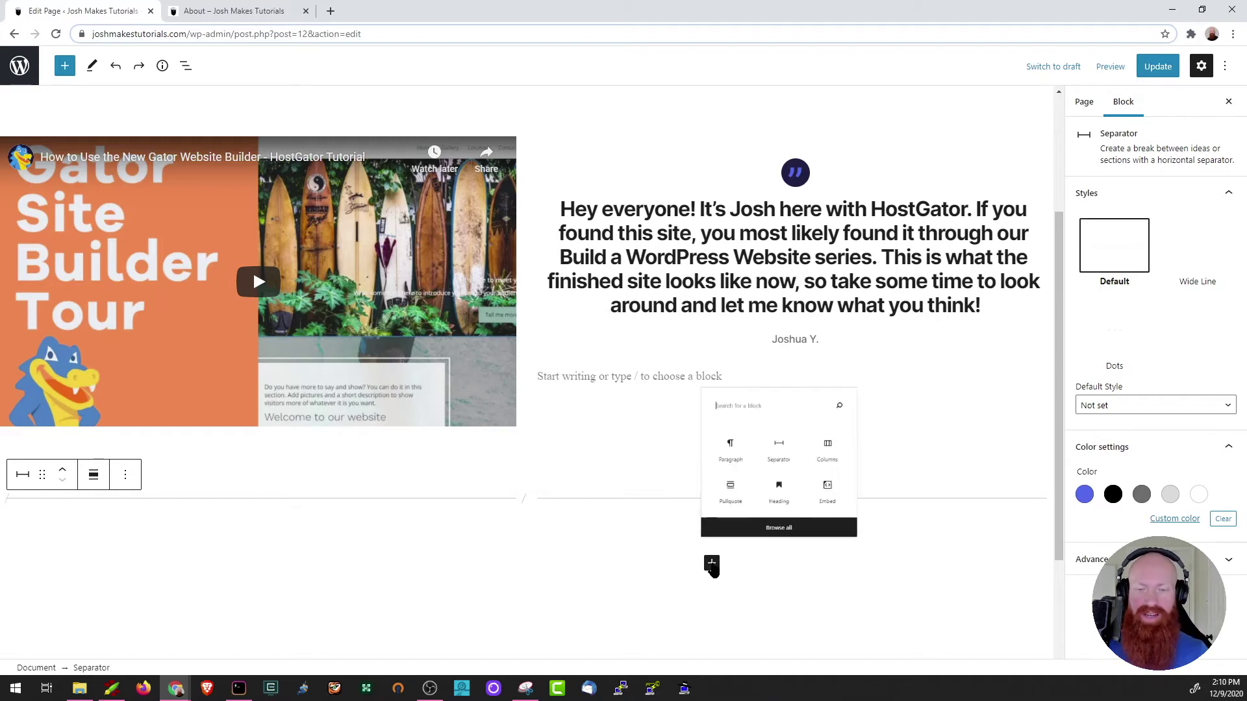
click(885, 414)
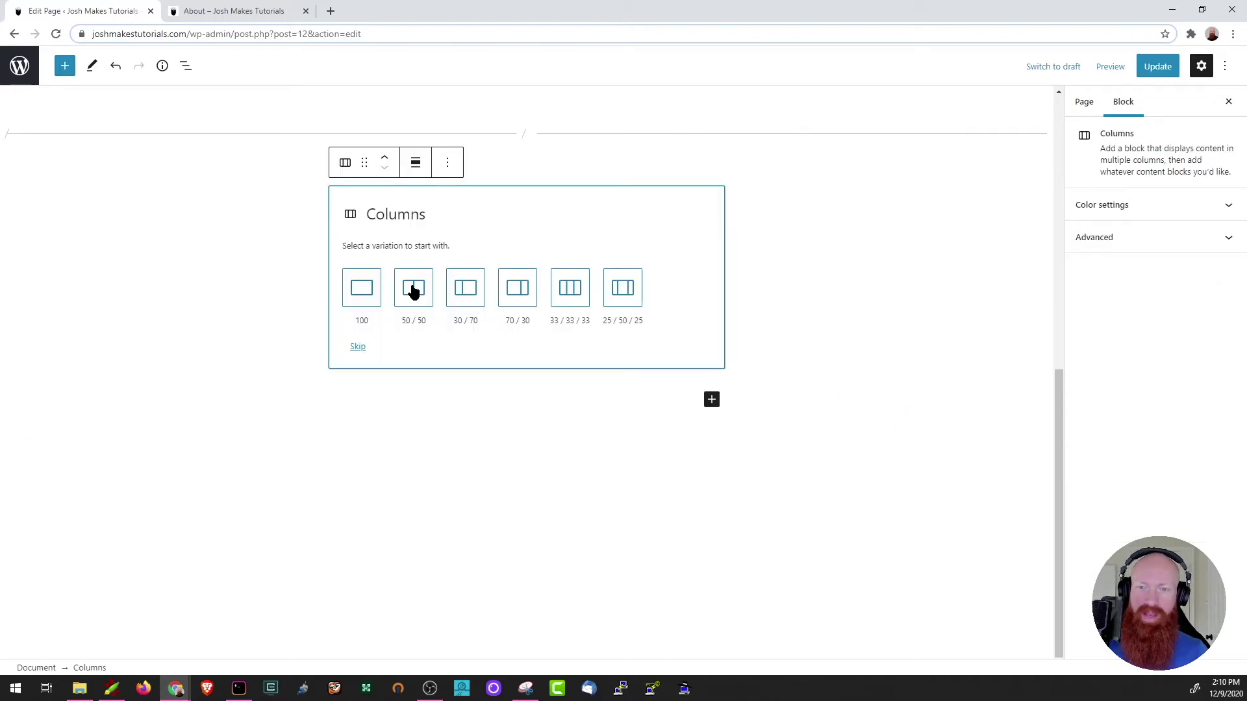
Step: Make the new Columns block full width with a 50/50 layout
click(416, 167)
click(454, 230)
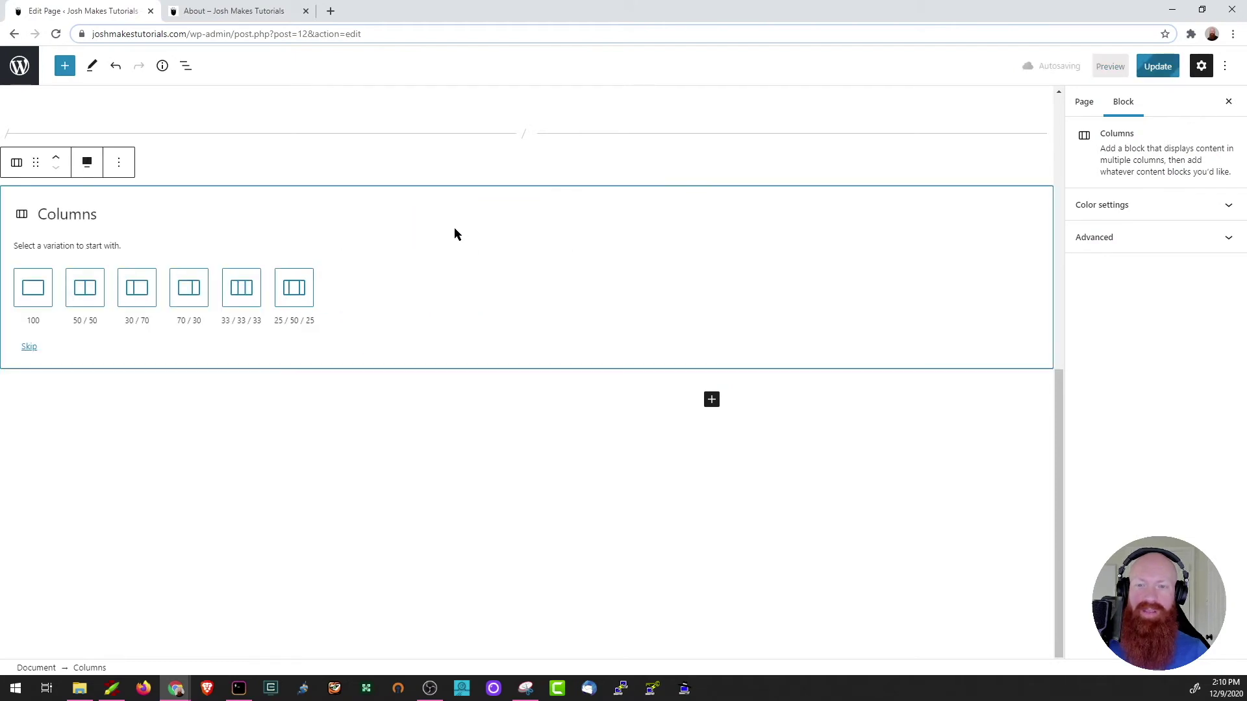
click(86, 288)
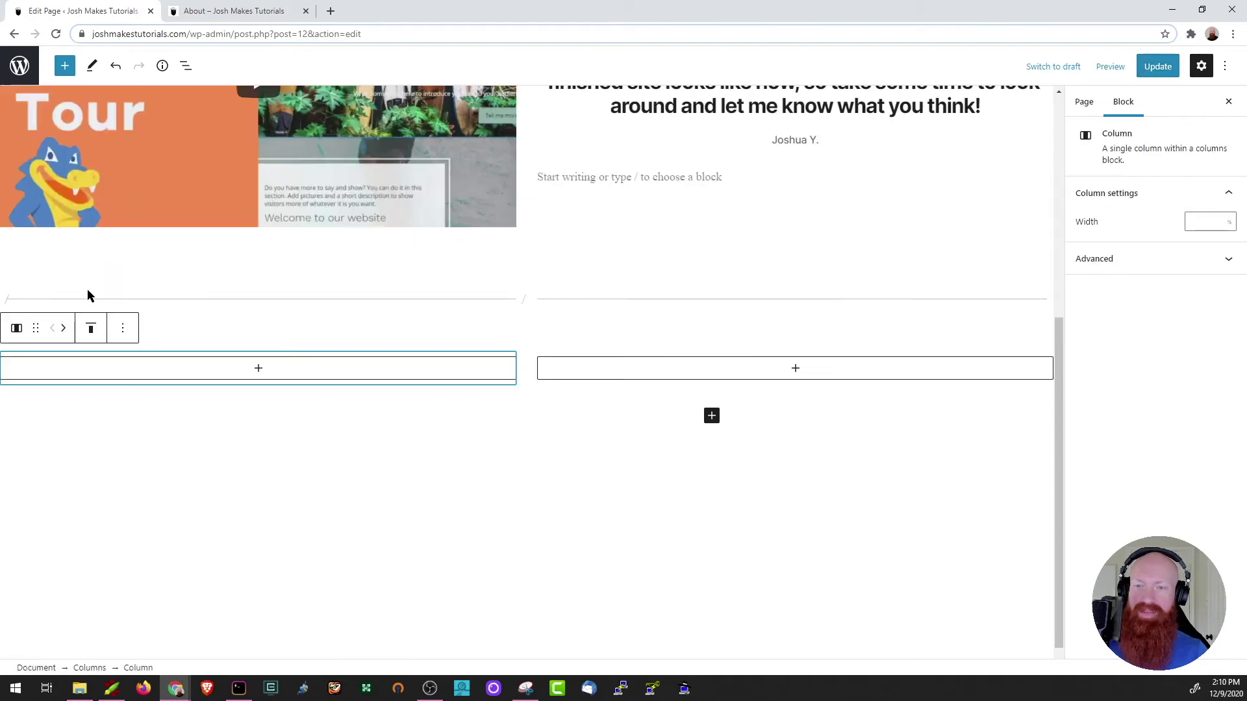
Step: Place the orange HostGator image from the Media Library in the left column
click(259, 368)
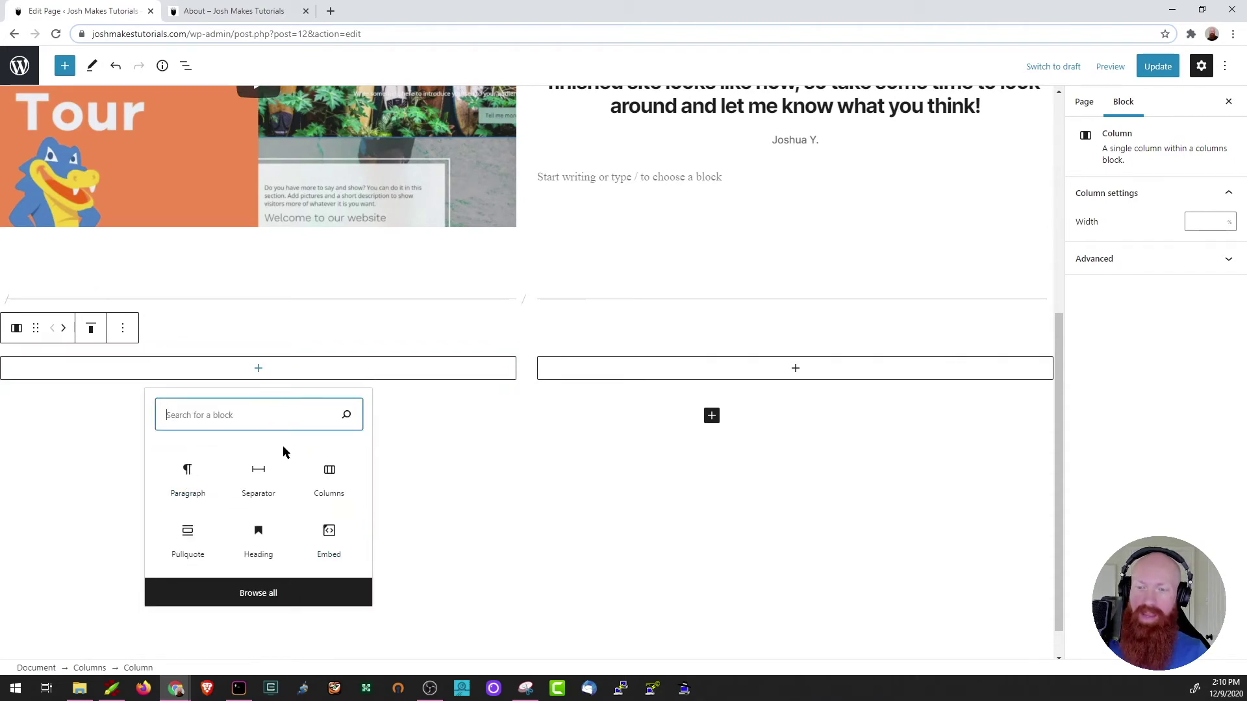
text(Image)
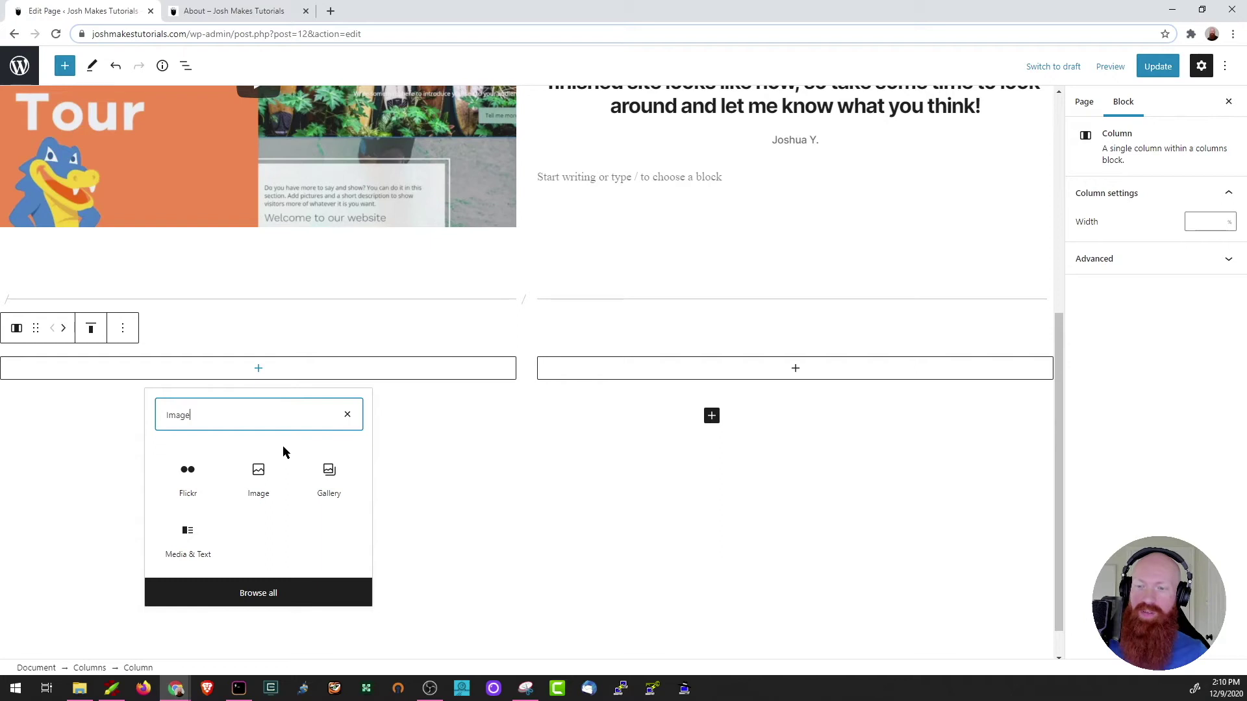
click(262, 479)
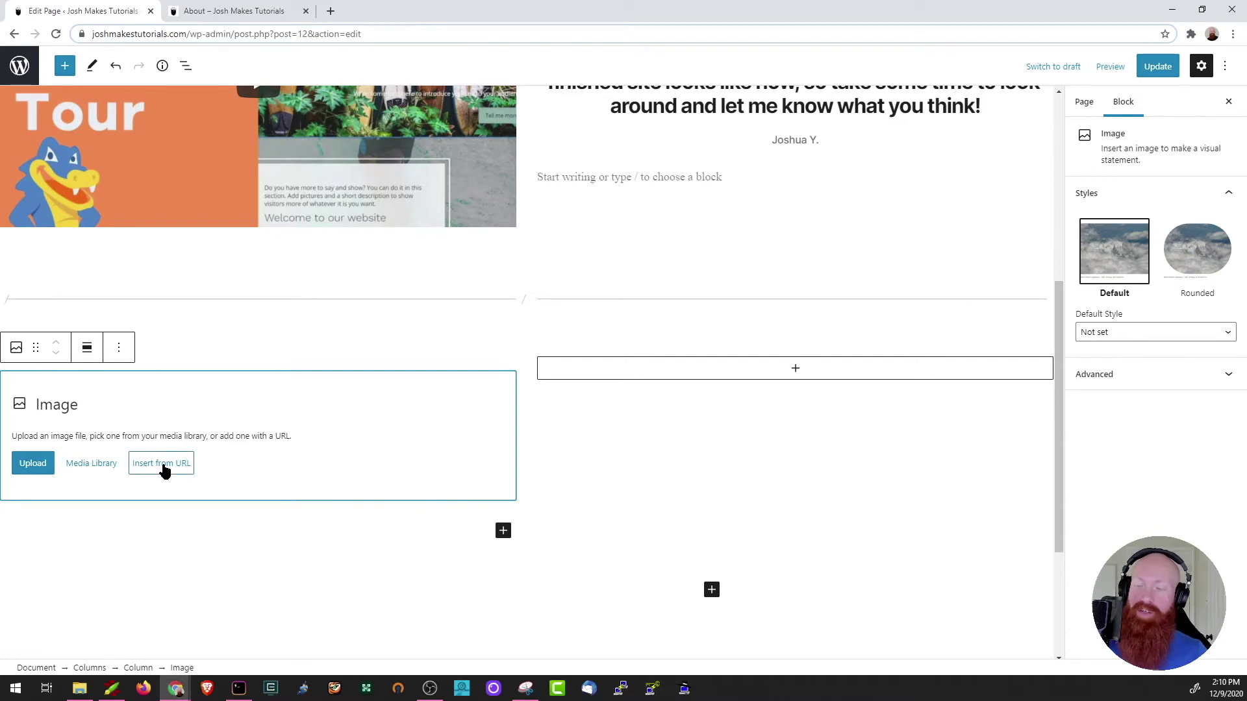
click(91, 465)
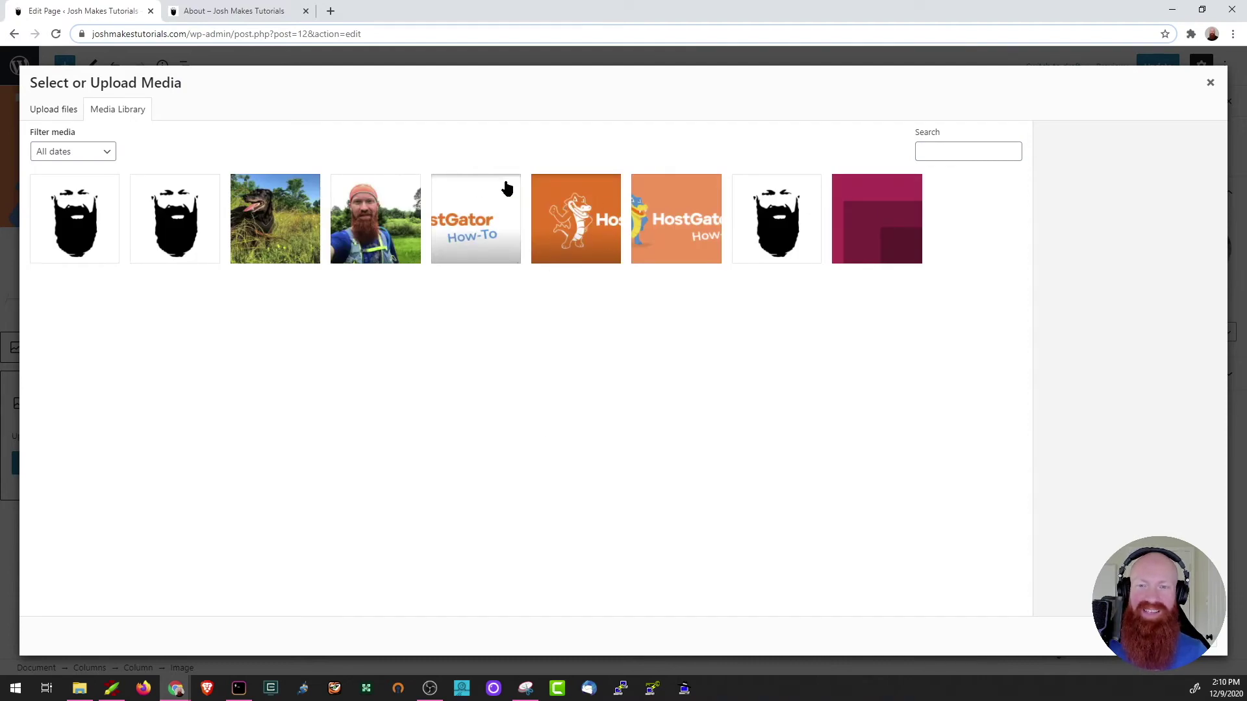
click(580, 221)
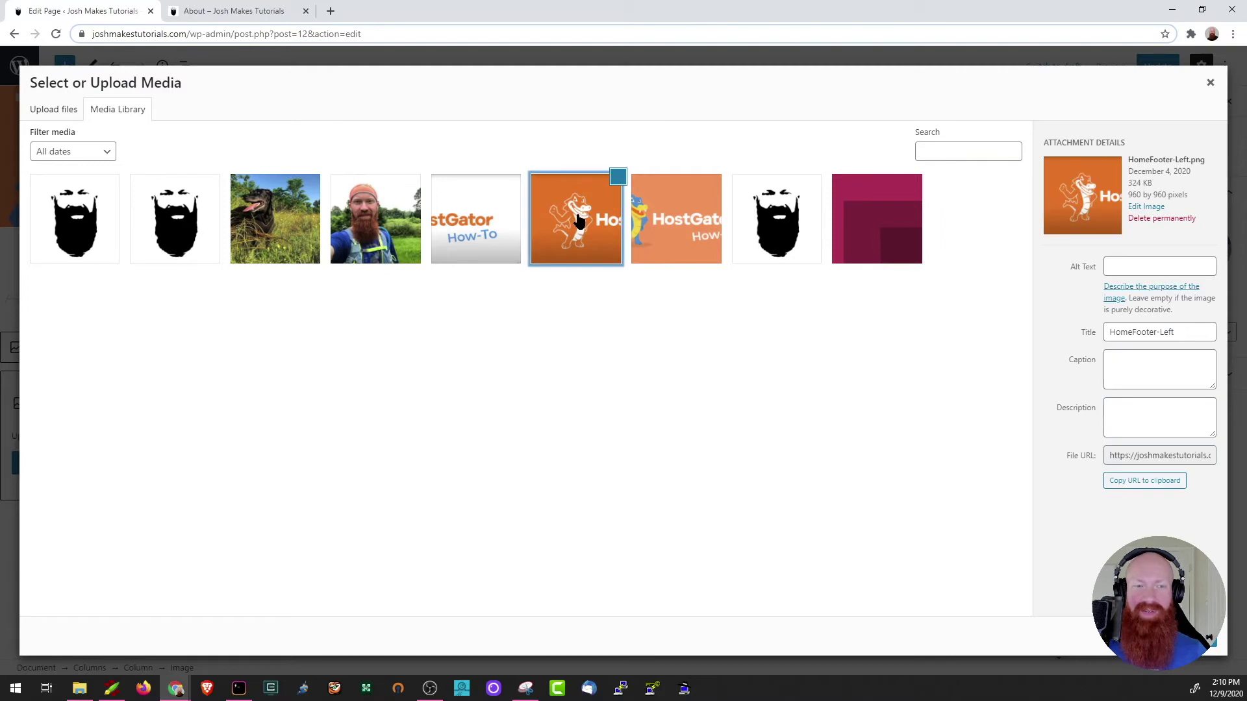
click(1194, 636)
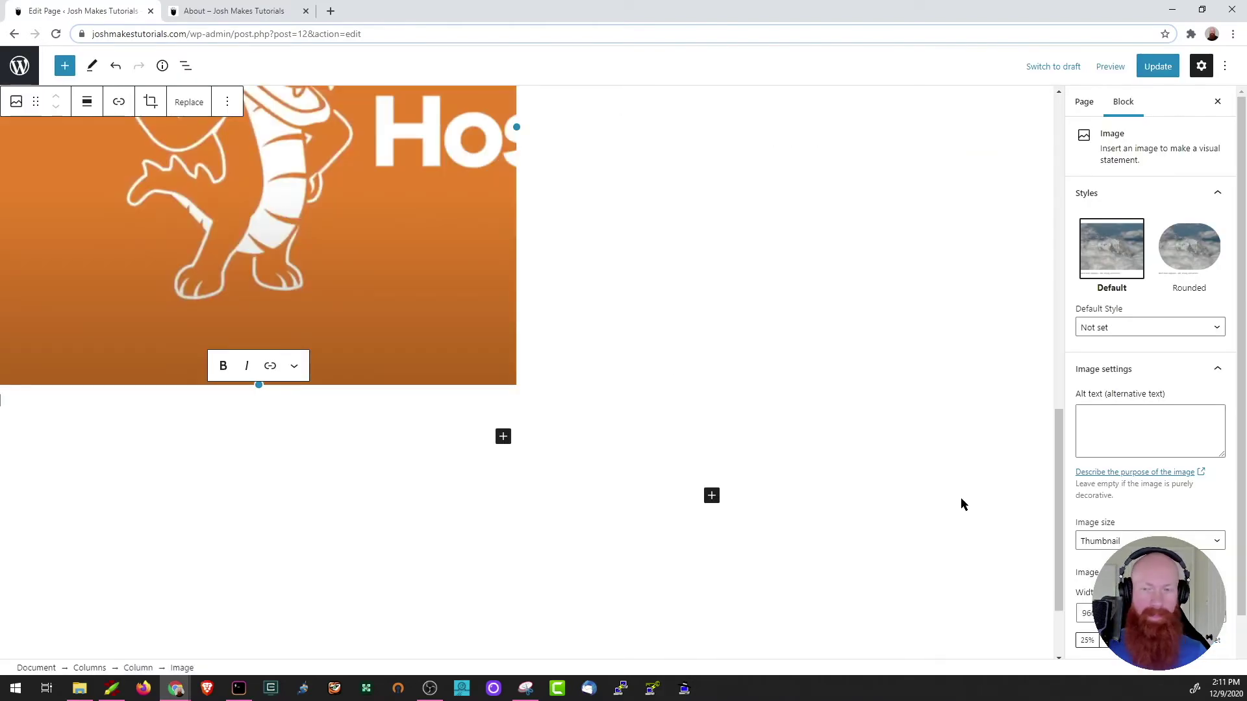
Step: Add an Image block with the white HostGator How-To image from the Media Library to the right column
scroll(567, 419, up, 4)
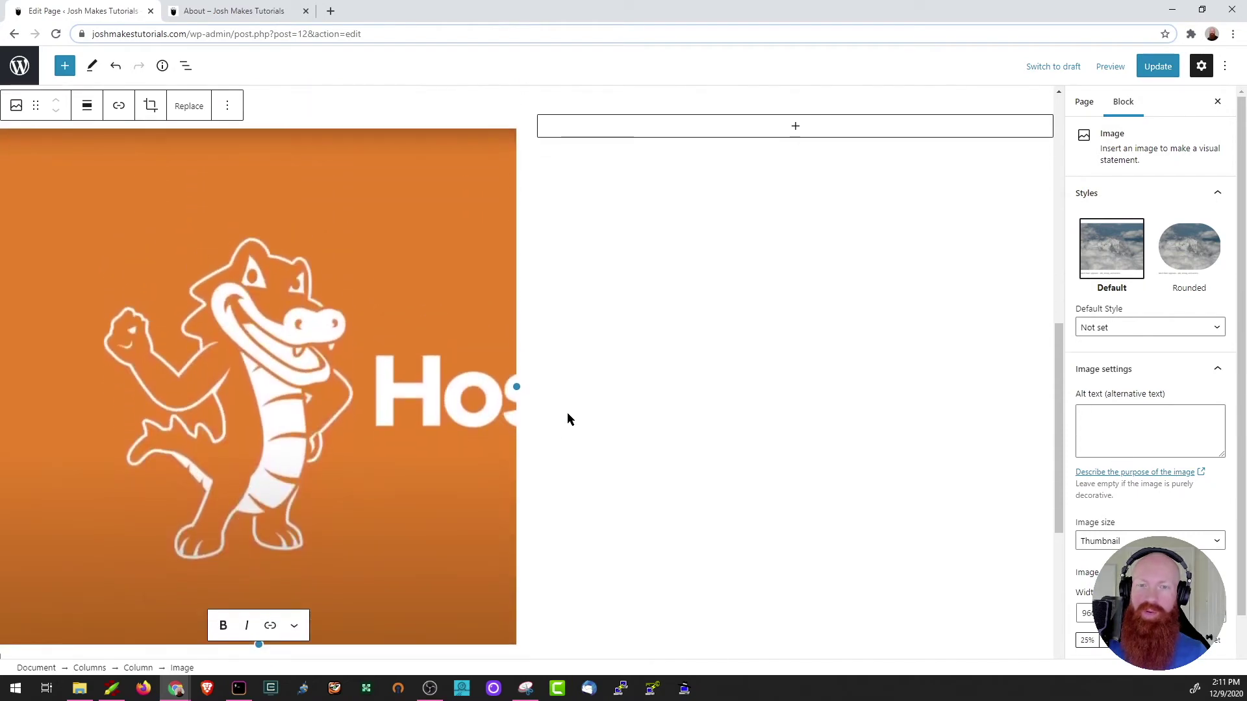
click(744, 130)
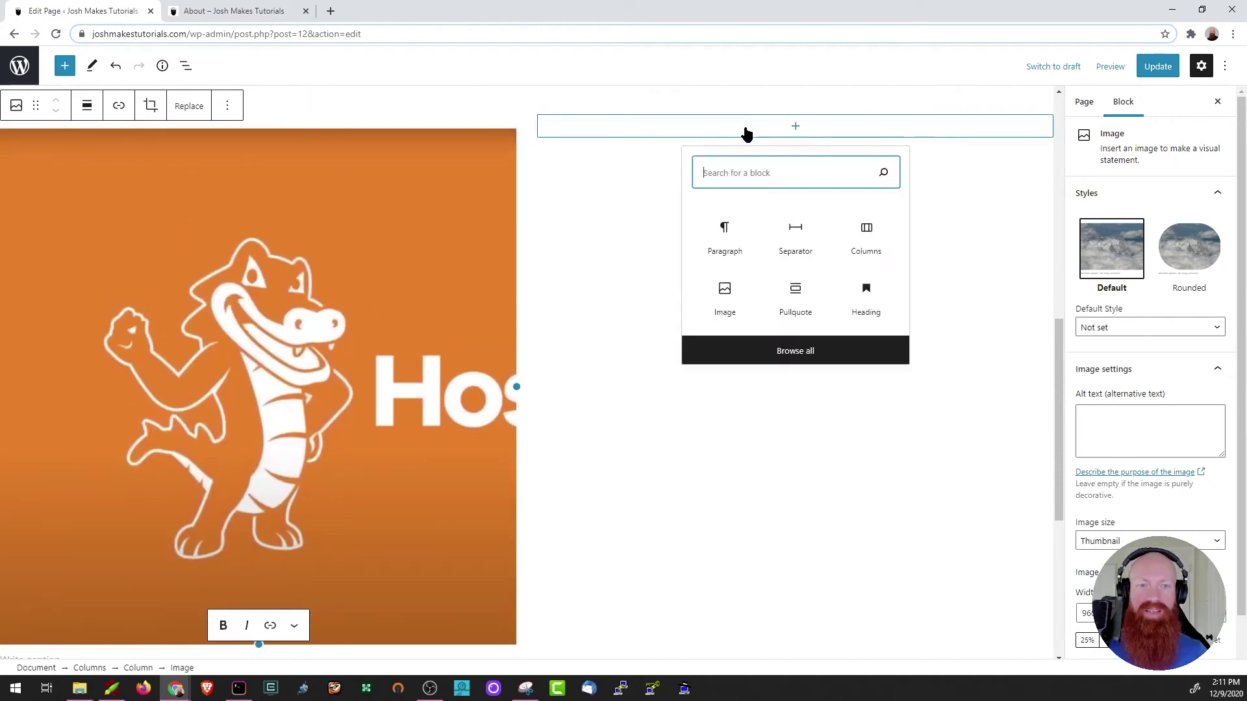
click(733, 293)
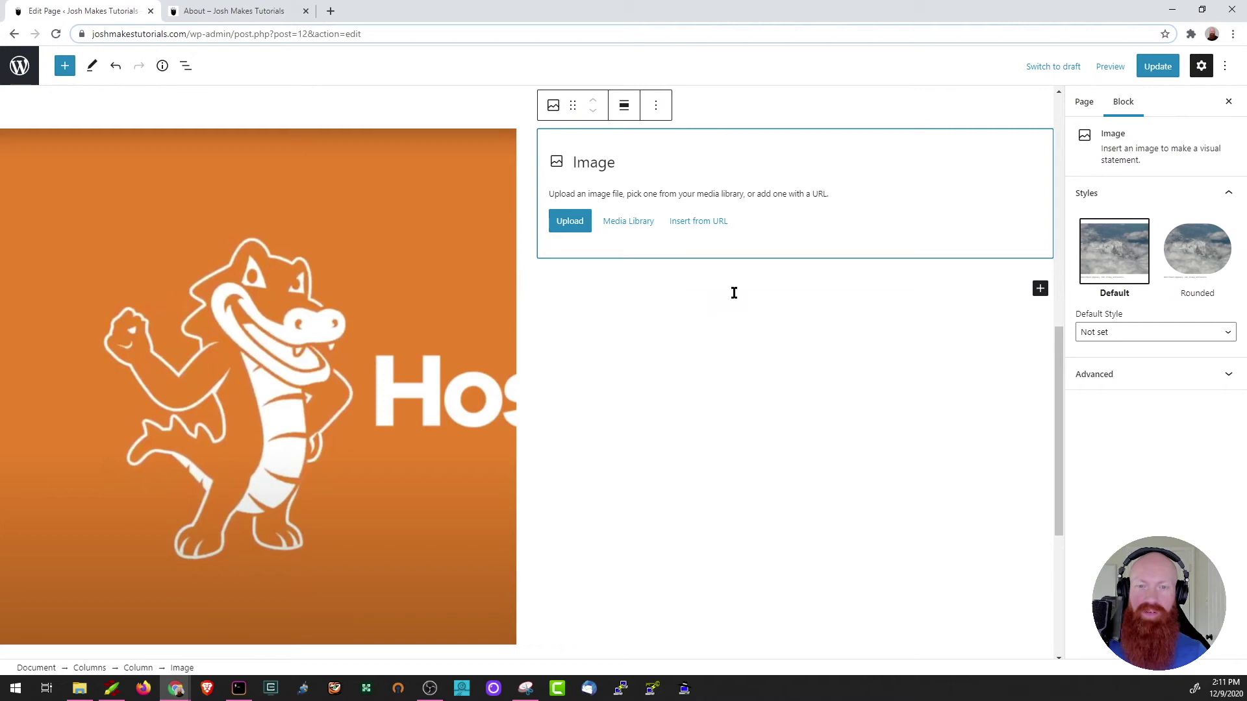
click(626, 221)
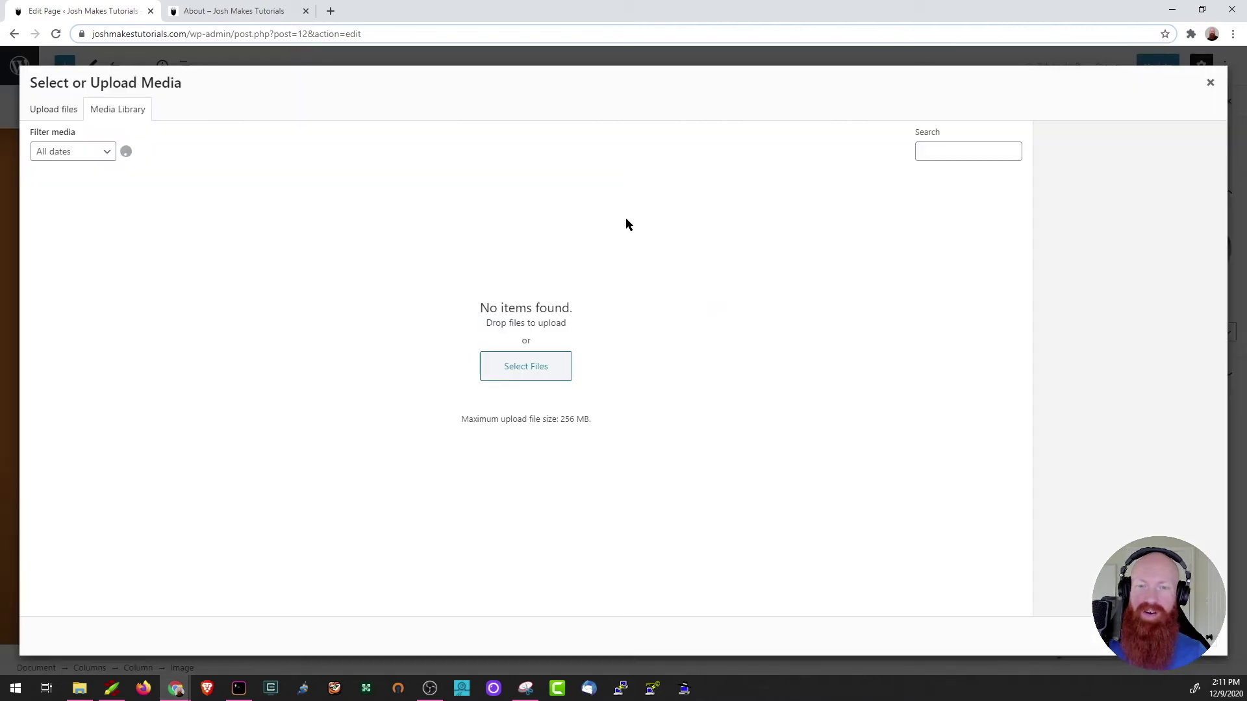
click(470, 219)
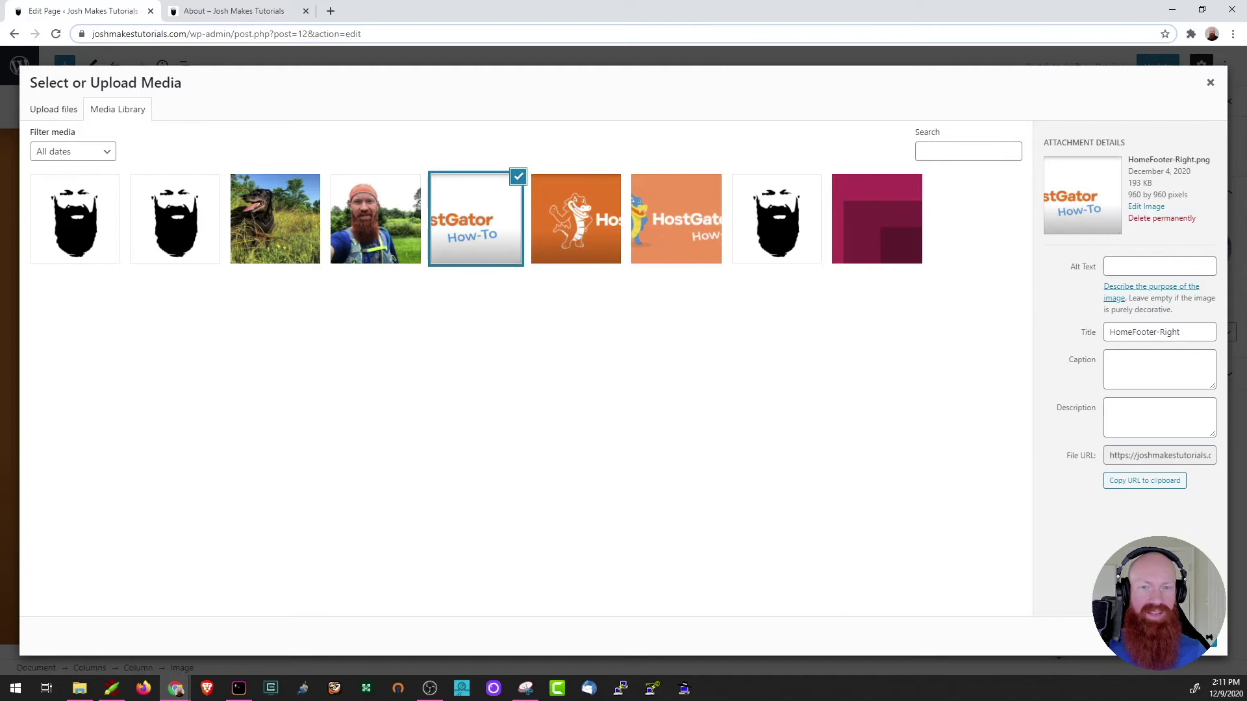
click(1195, 640)
scroll(791, 445, up, 10)
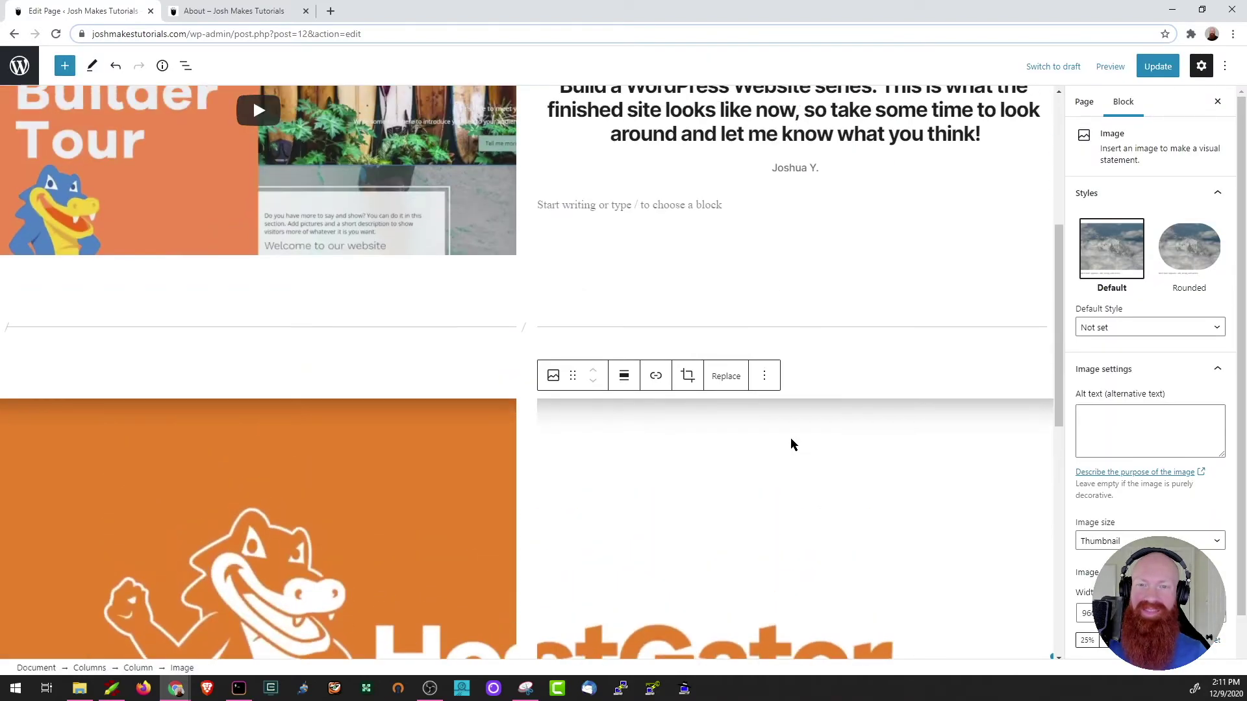
scroll(701, 260, down, 2)
scroll(603, 310, down, 8)
scroll(534, 325, down, 1)
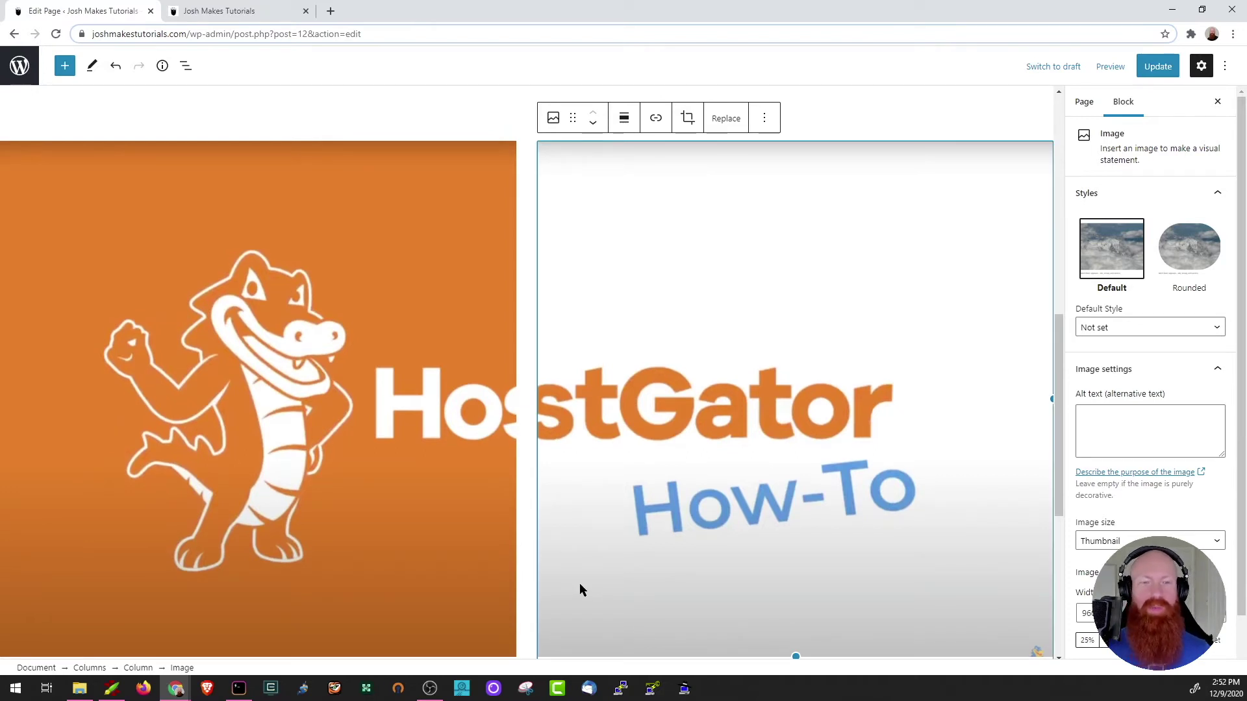
Step: Save the page, review the live 'Let's Get Started!' front page, then reopen it for editing
click(1158, 67)
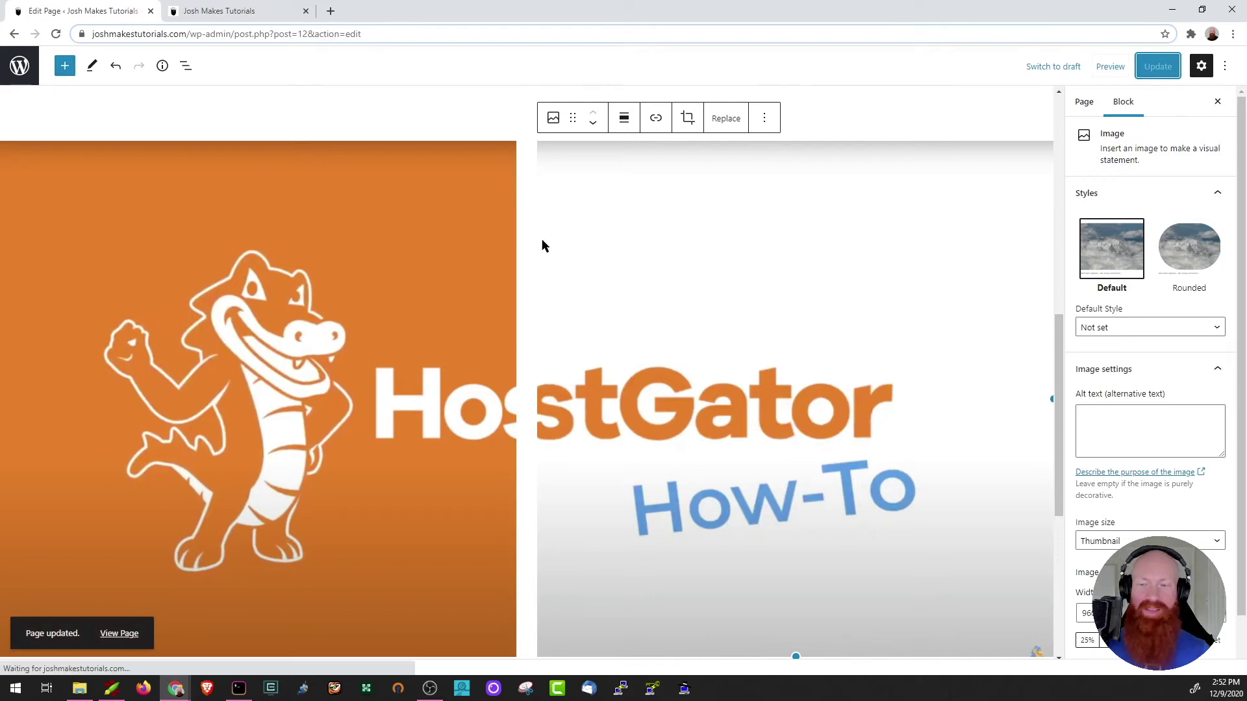
click(122, 639)
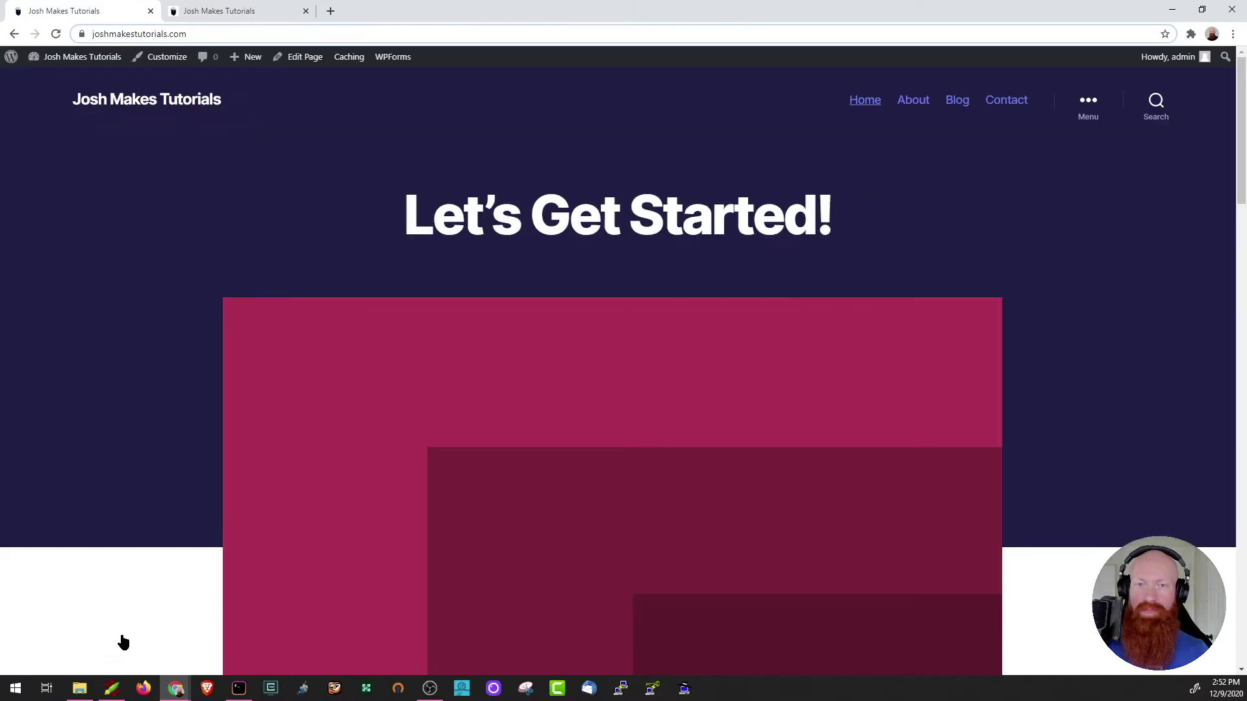
scroll(711, 235, down, 4)
scroll(676, 165, up, 1)
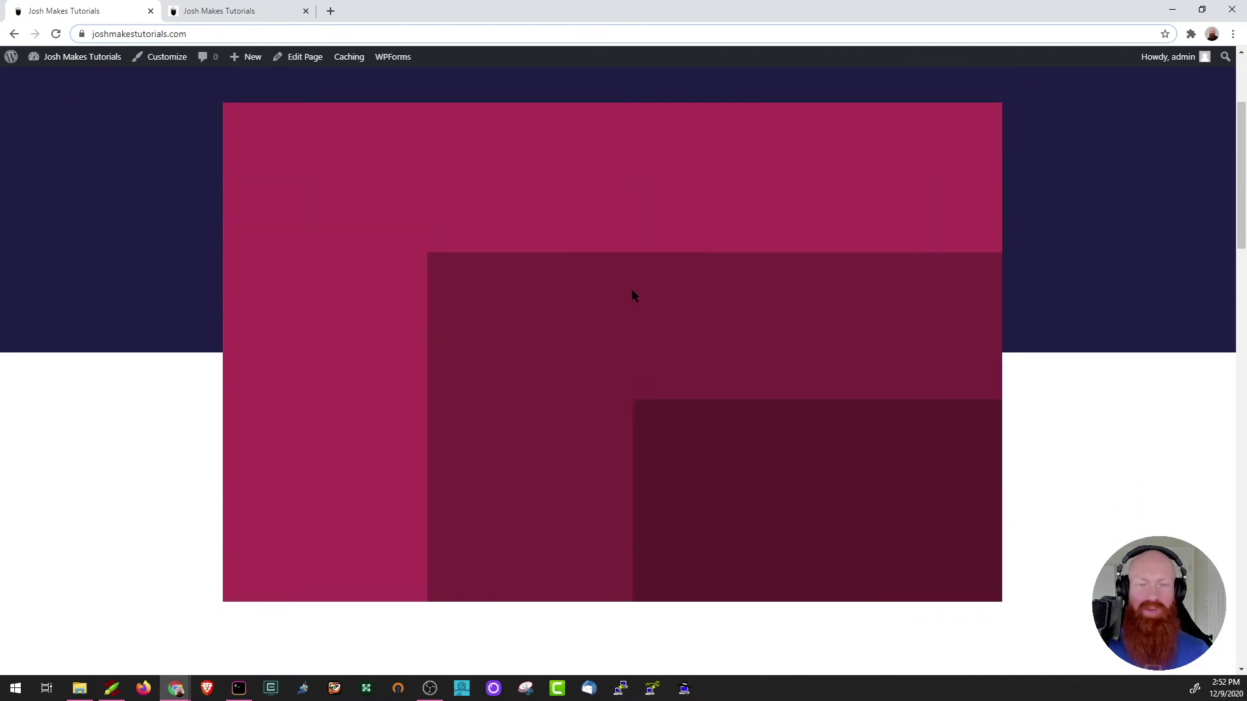
scroll(598, 265, down, 12)
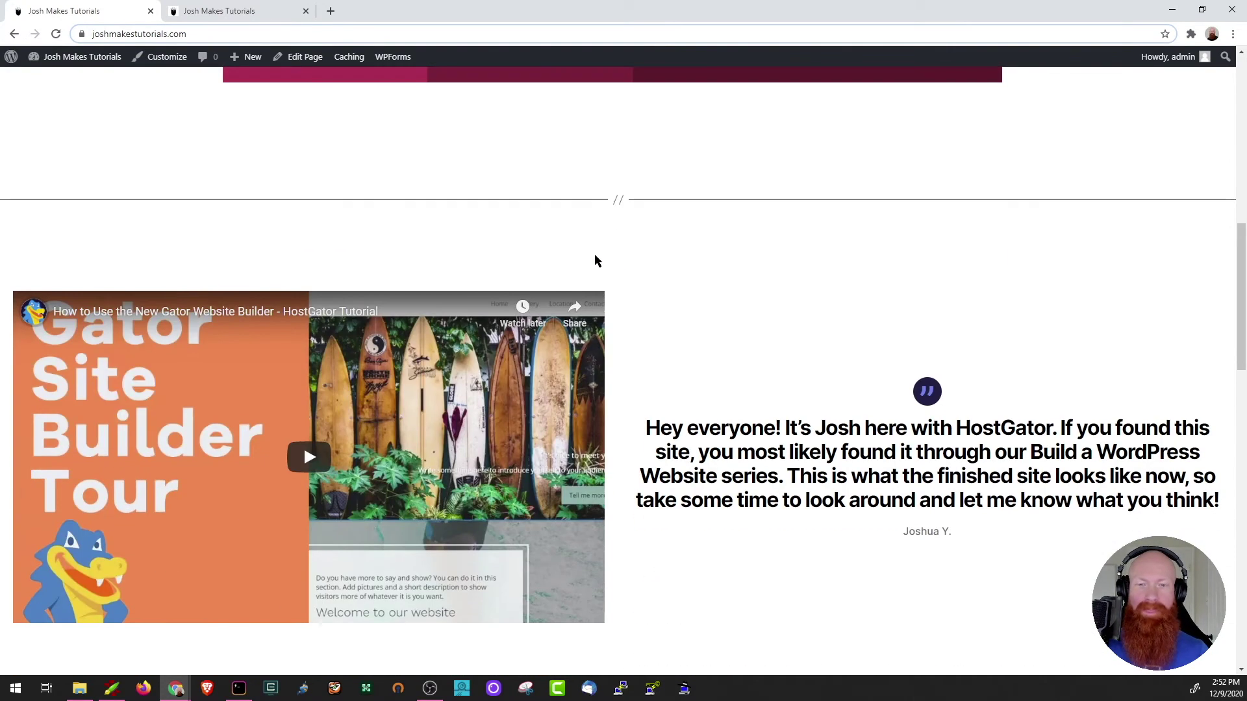
scroll(594, 258, down, 6)
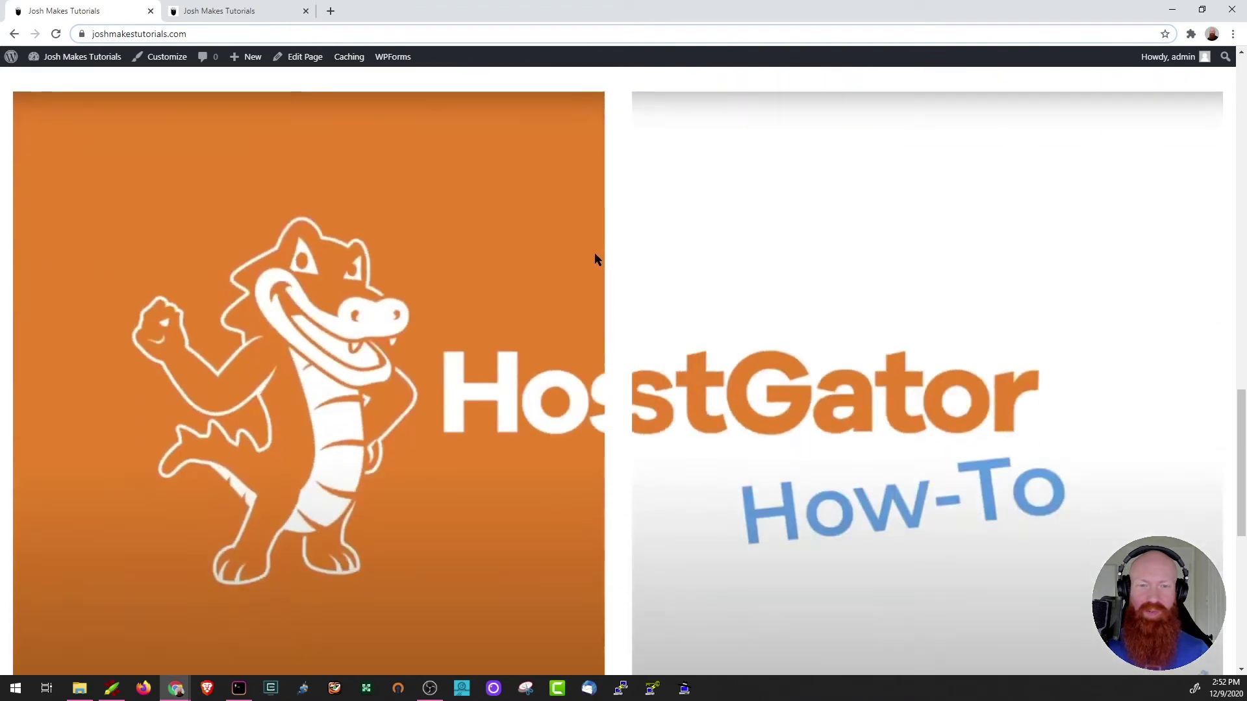
scroll(663, 340, up, 18)
scroll(664, 337, up, 3)
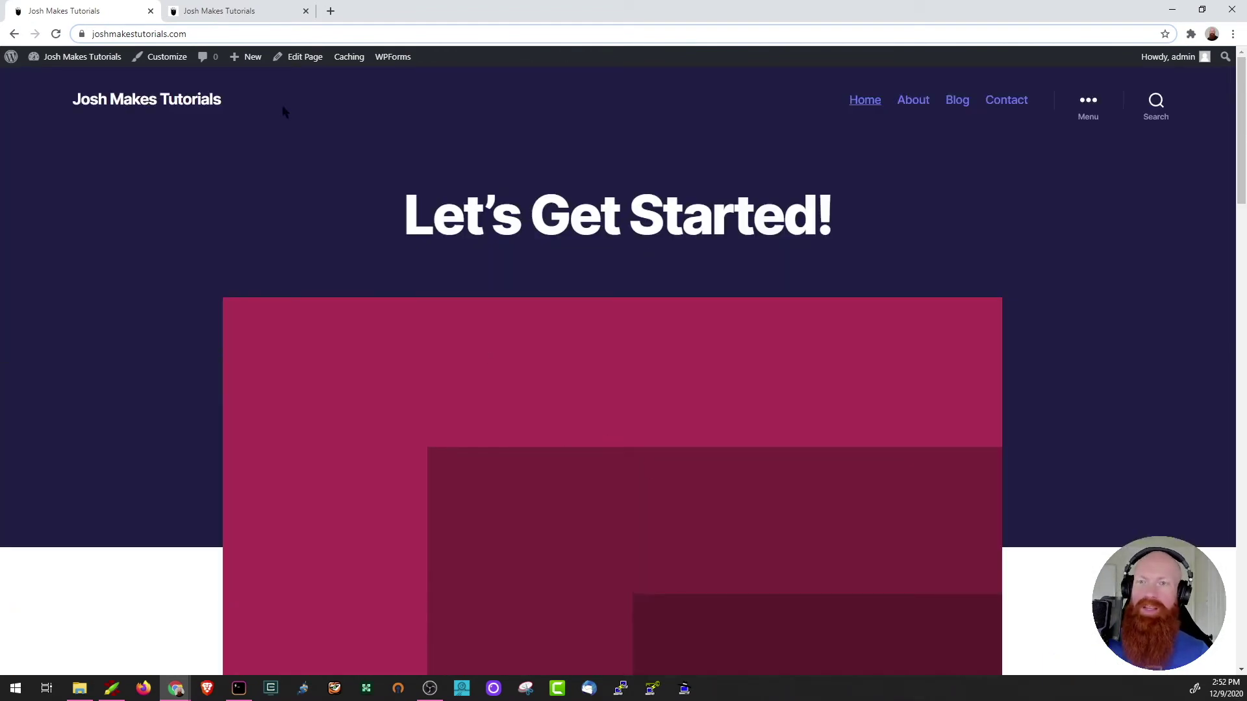
click(303, 58)
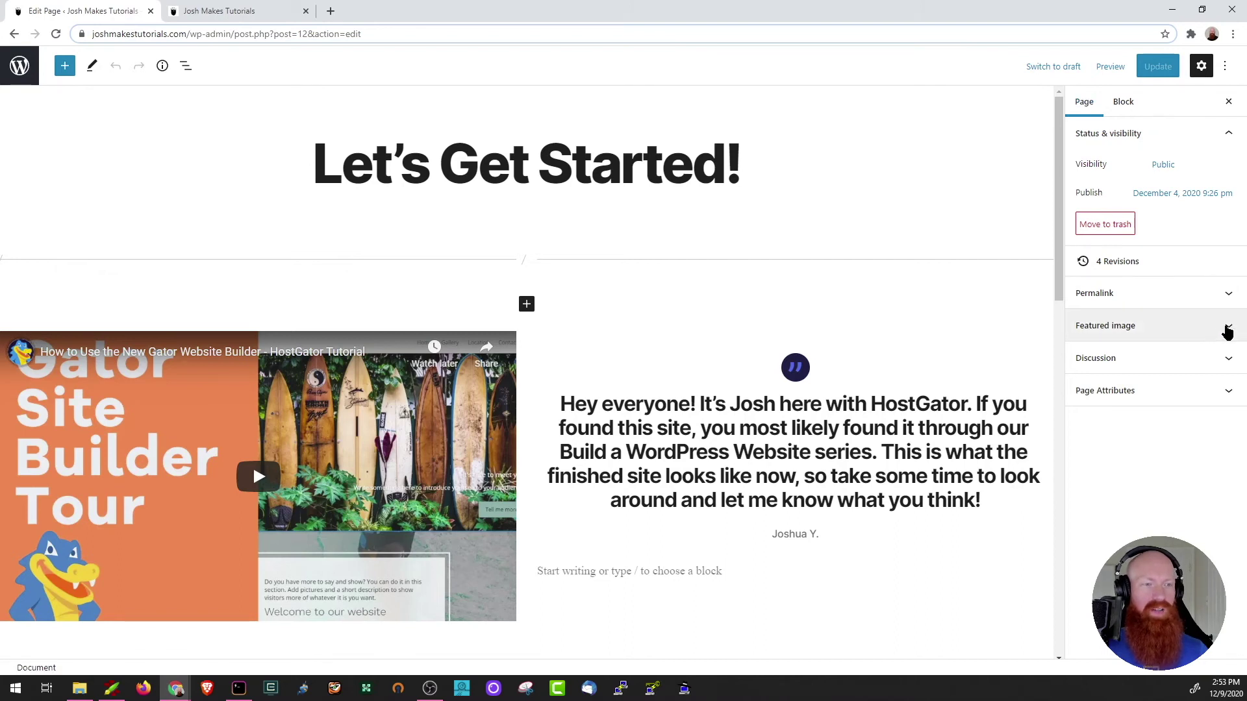
Step: Remove the page's featured image and save the update
click(1226, 327)
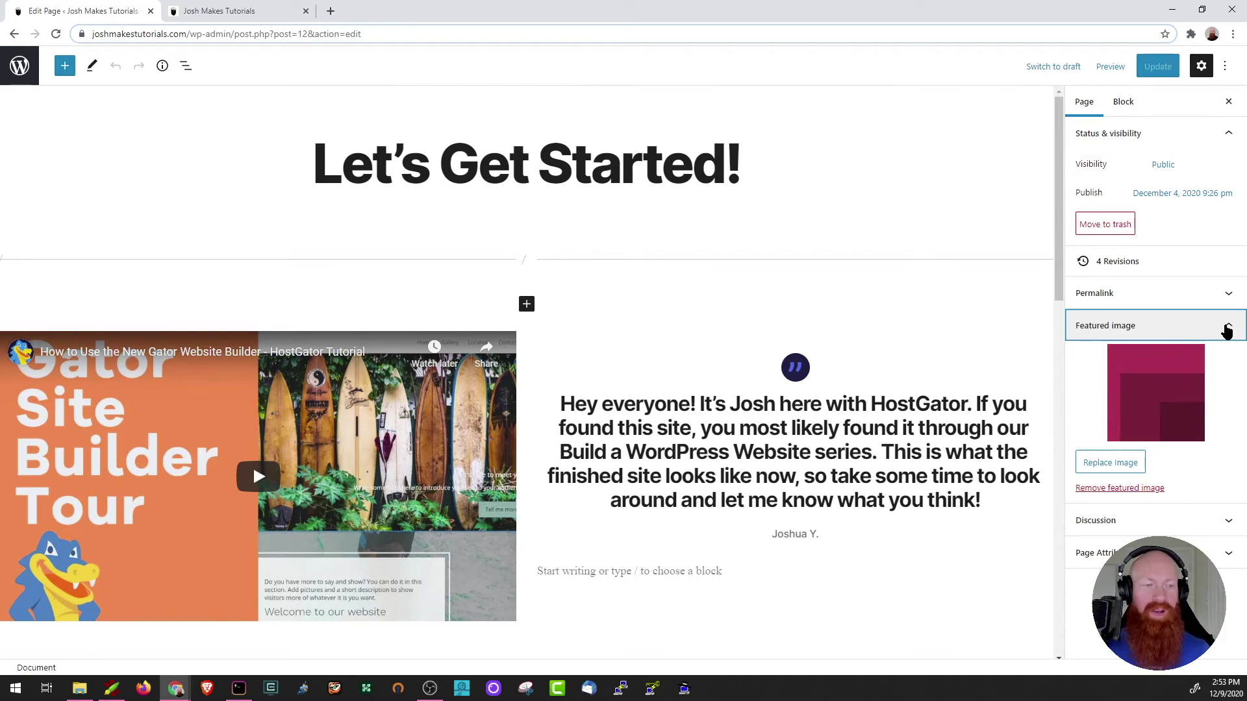
click(1119, 489)
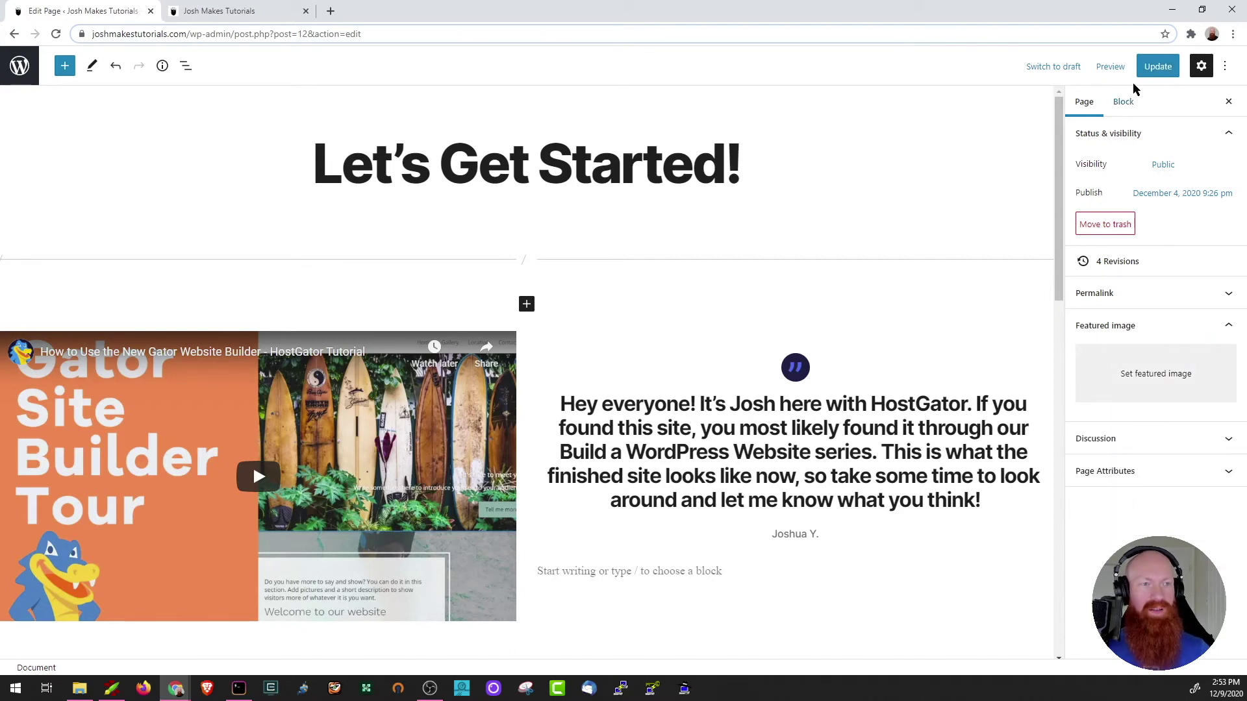
click(1153, 73)
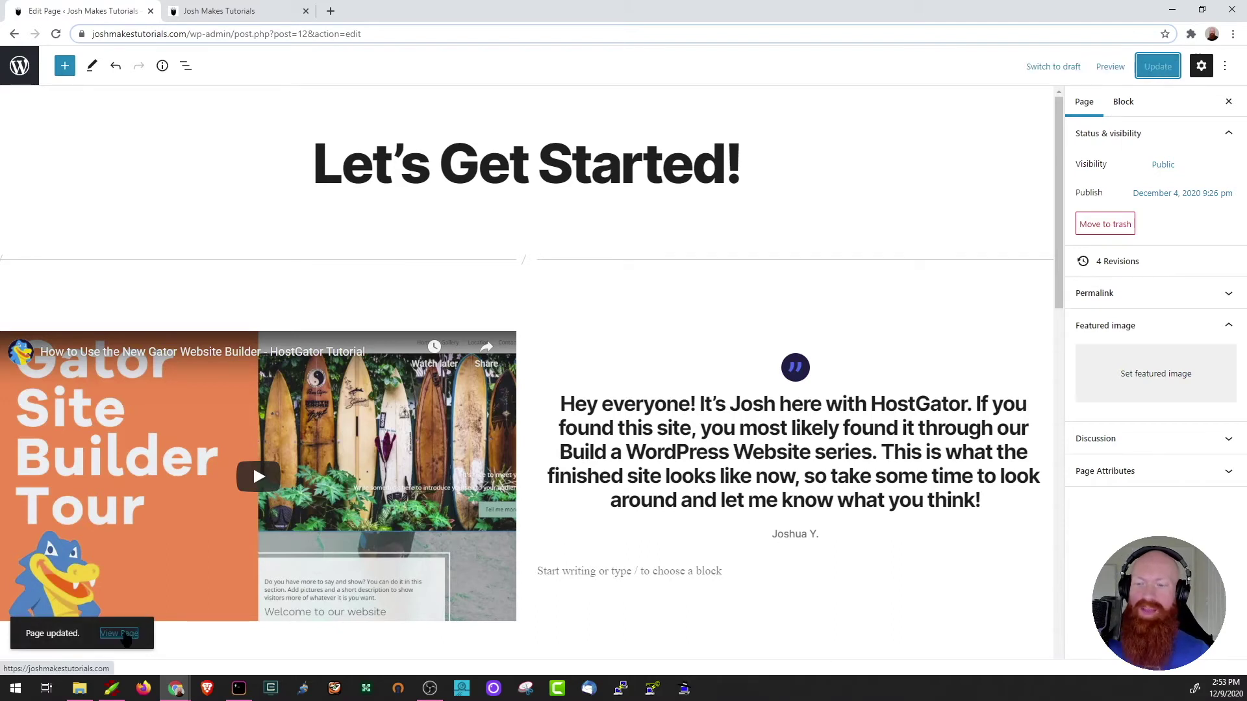
Step: Check the updated live page, then return to the block editor
click(123, 635)
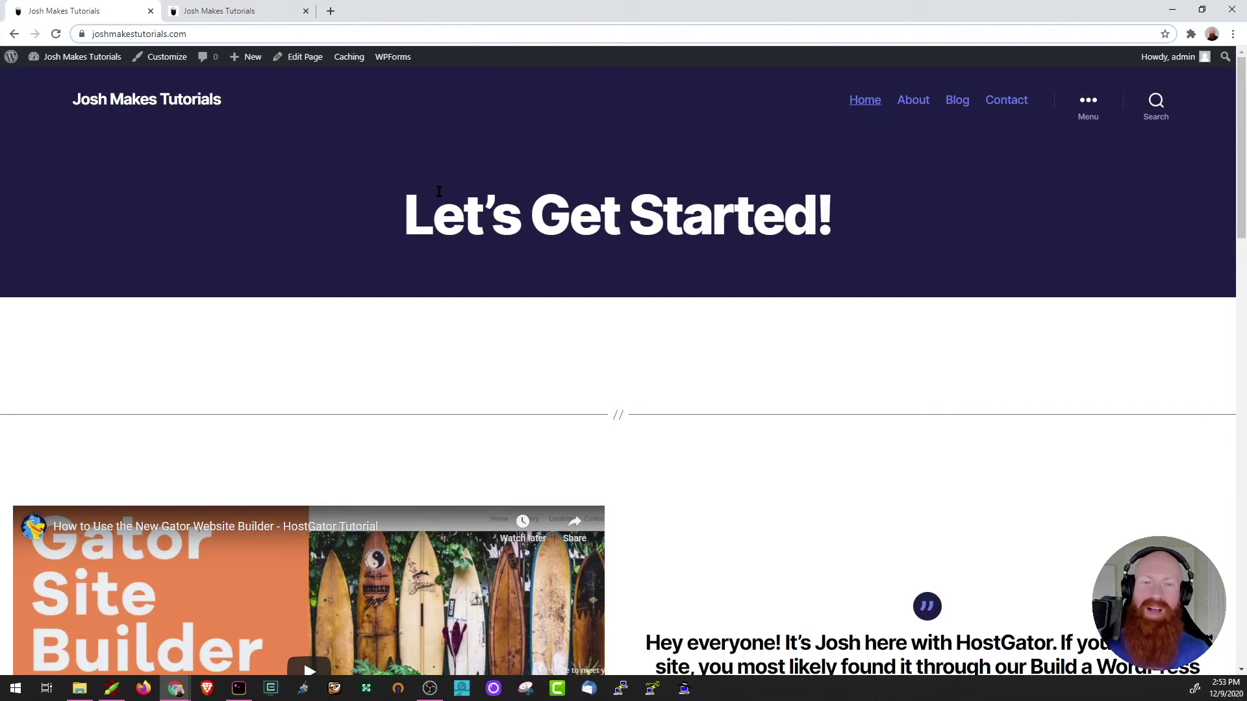
scroll(662, 283, down, 15)
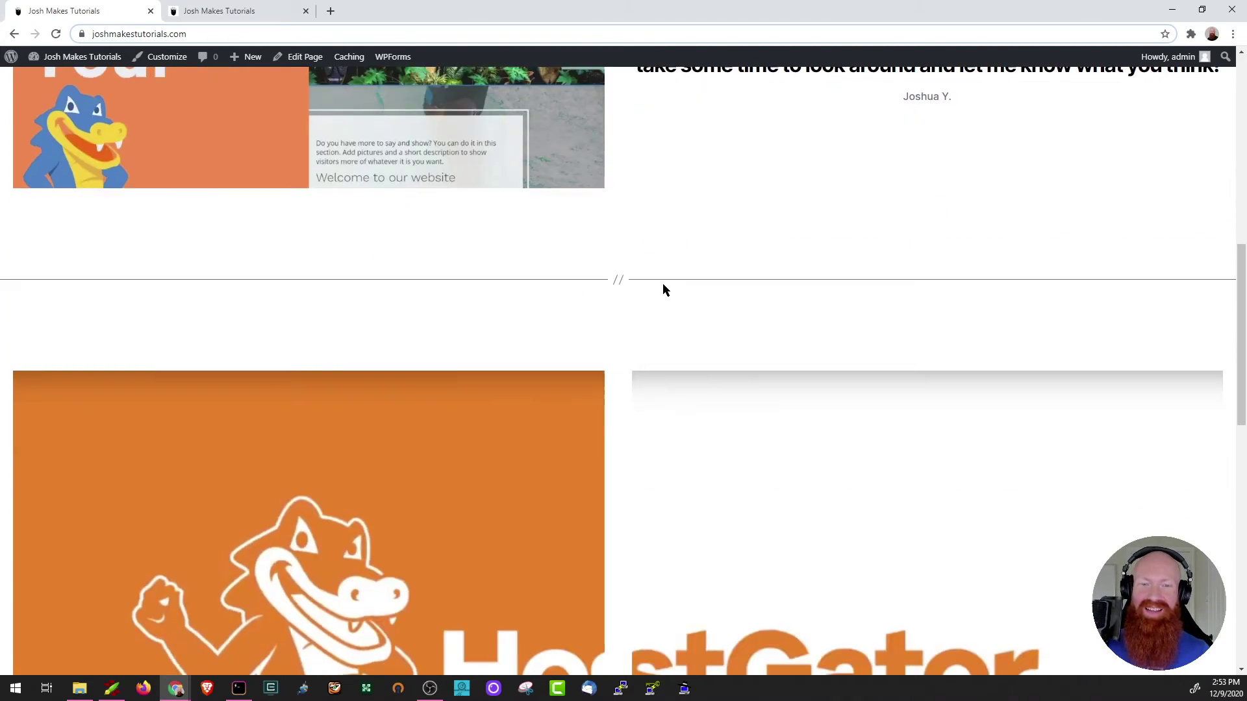
scroll(701, 329, up, 15)
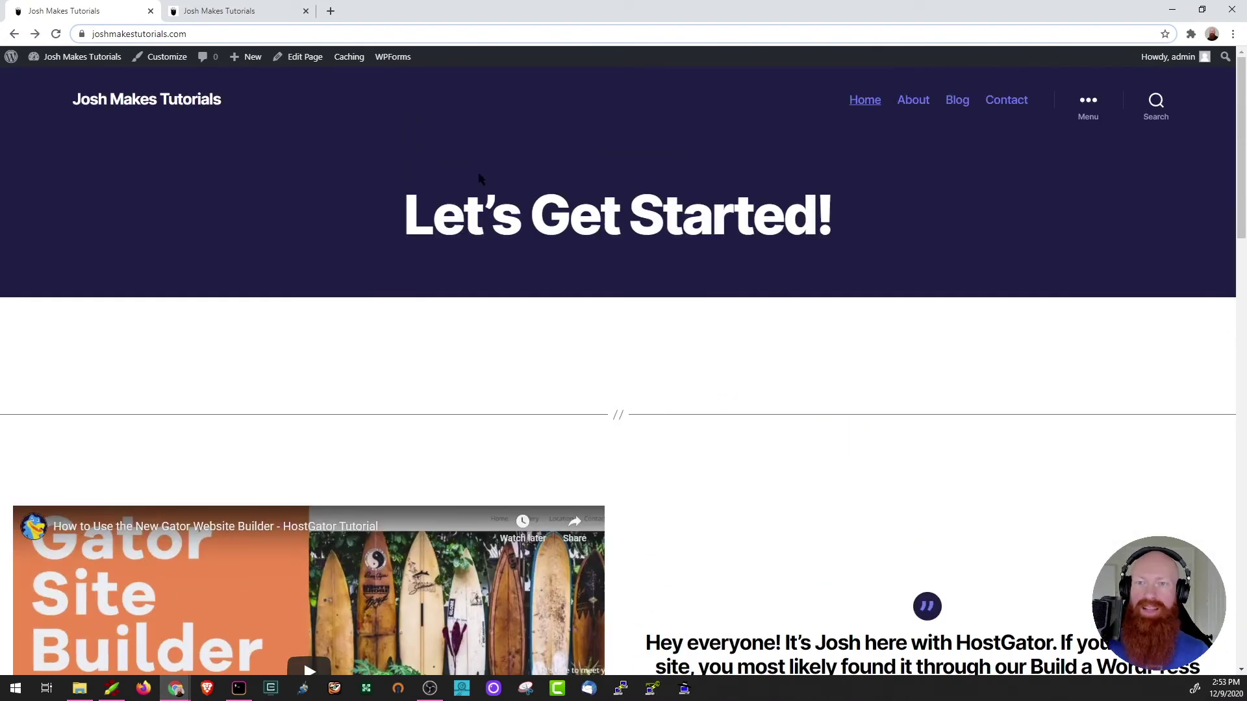
click(291, 64)
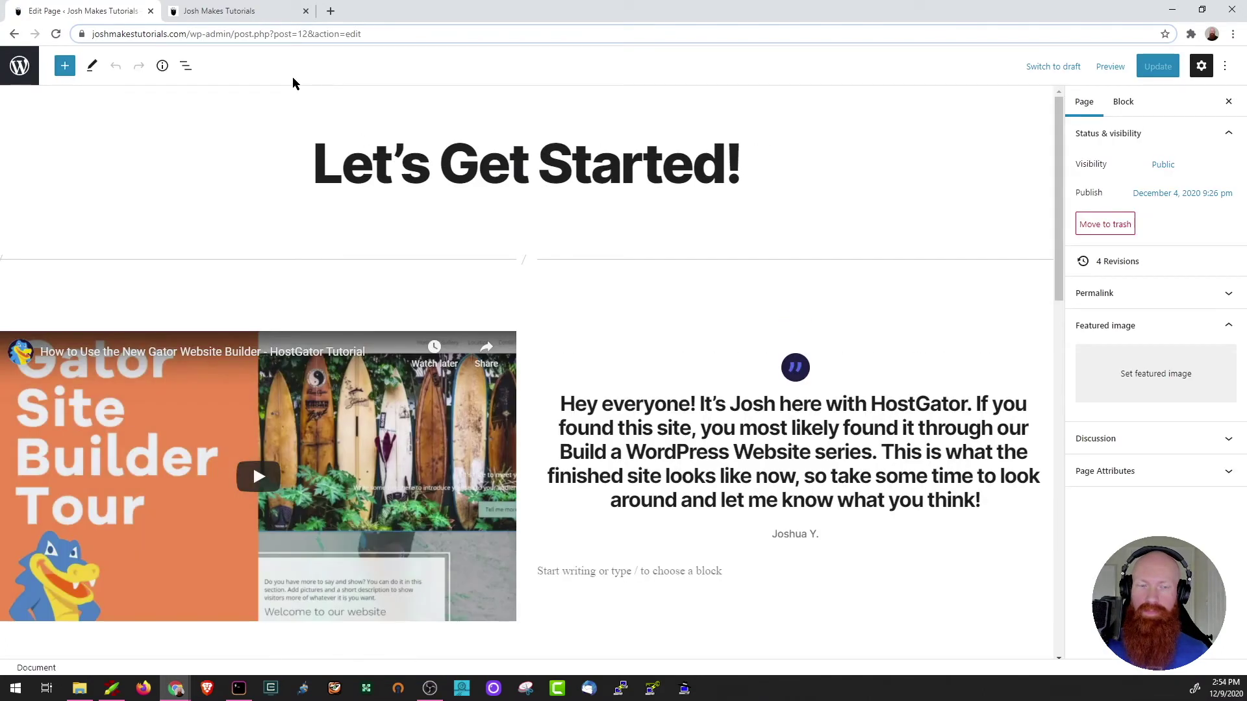
Step: Insert a new Paragraph block in the empty spot below the HostGator image columns
scroll(537, 169, down, 10)
scroll(376, 245, down, 4)
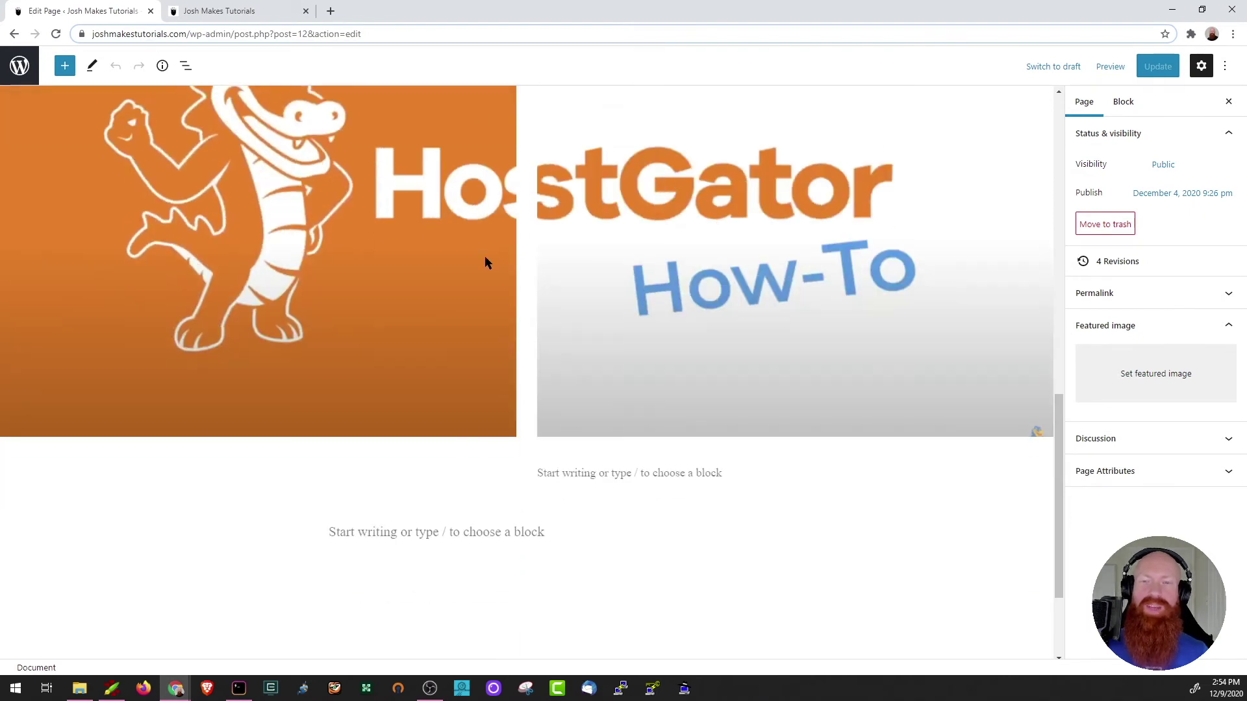
scroll(518, 281, up, 3)
scroll(574, 203, down, 2)
scroll(574, 203, down, 3)
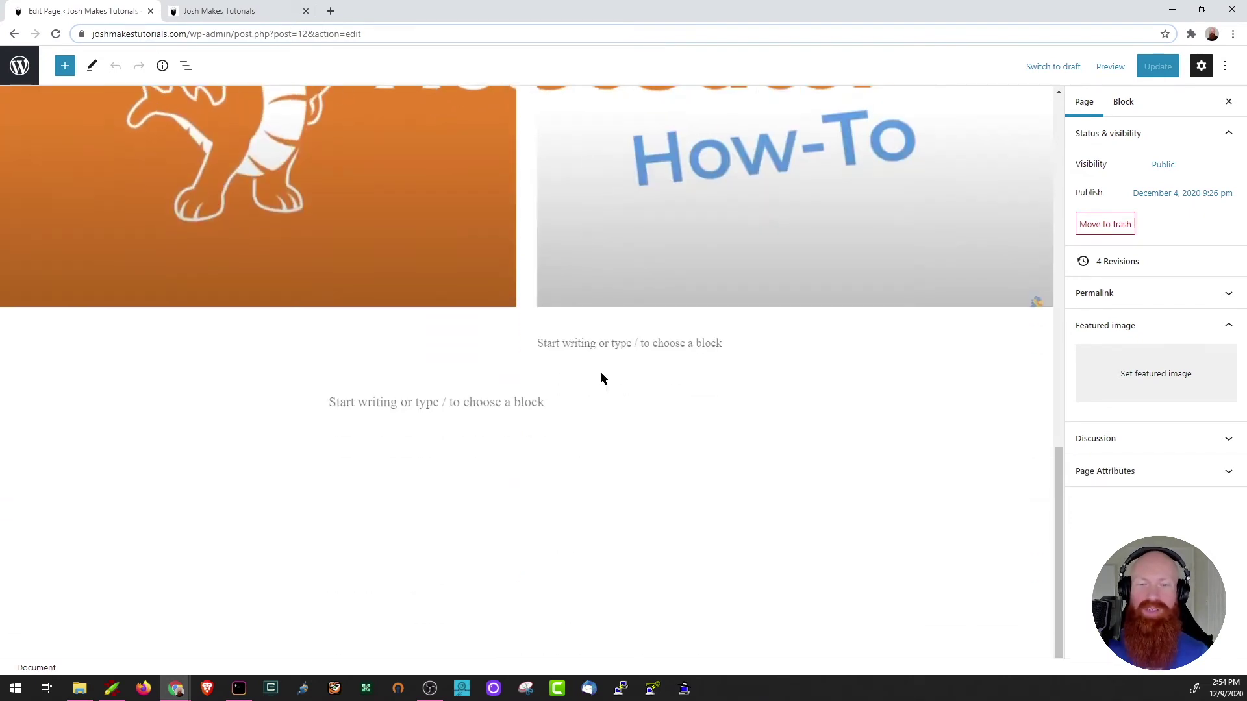
click(513, 400)
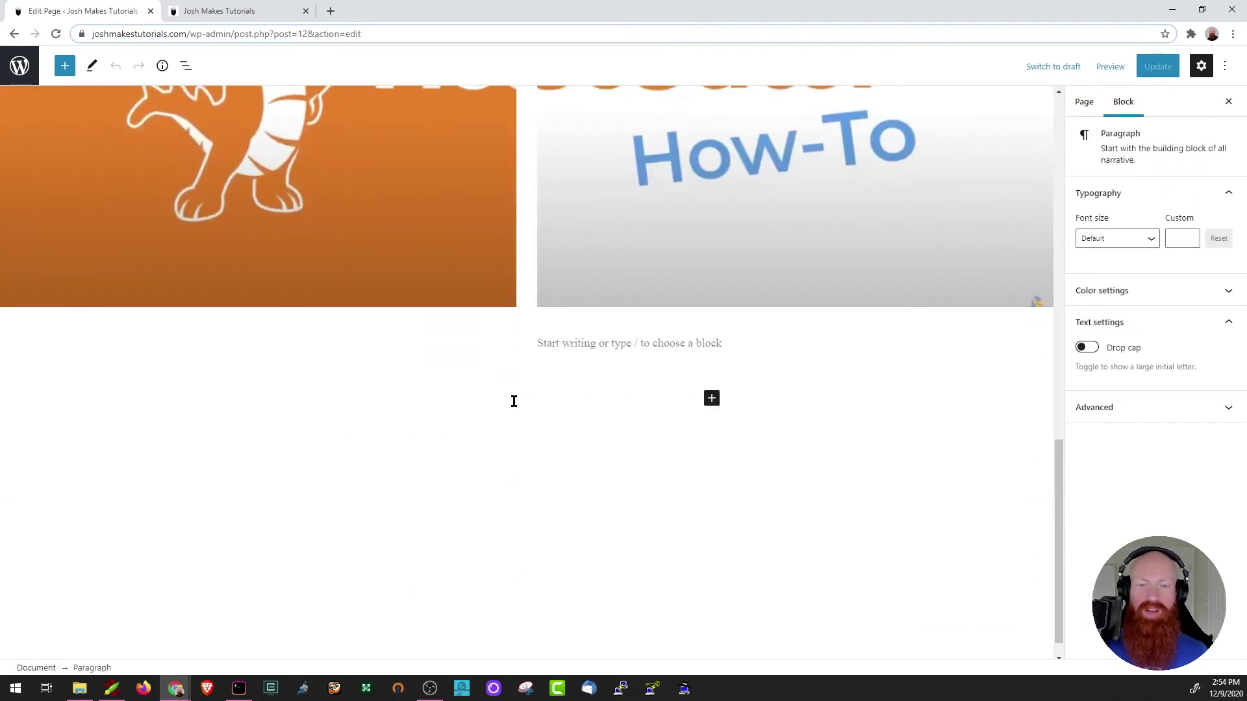
click(712, 400)
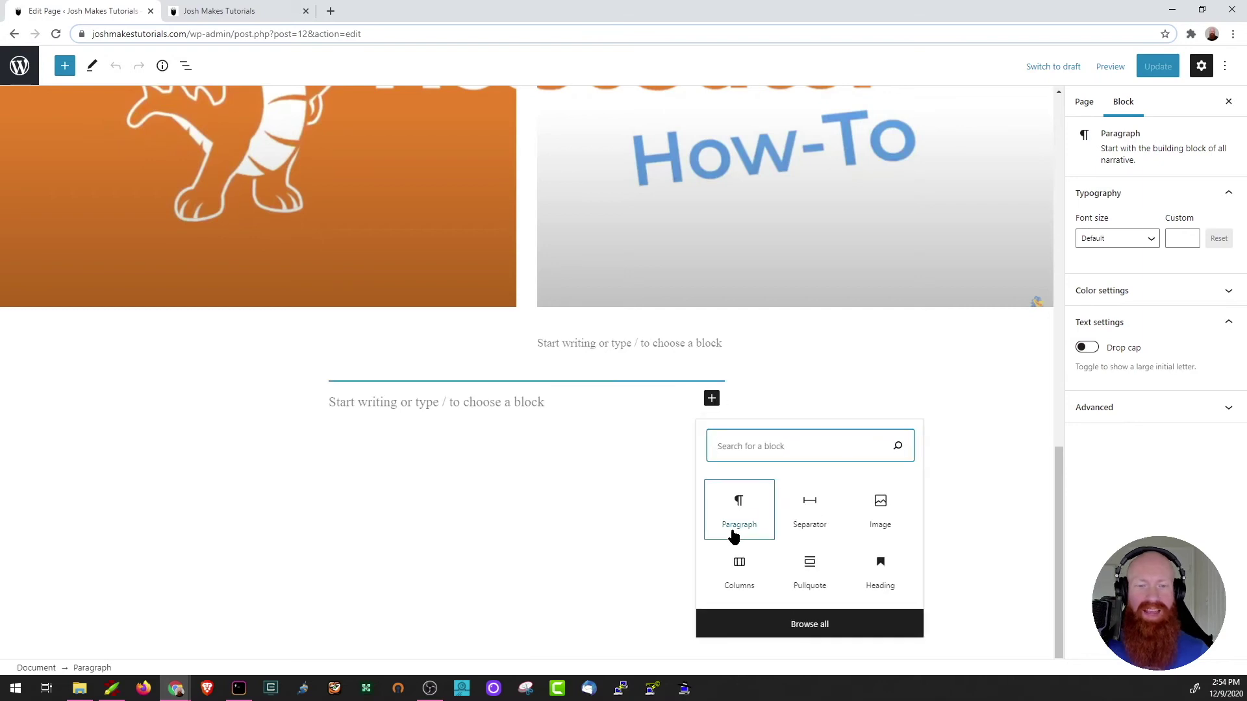
click(742, 509)
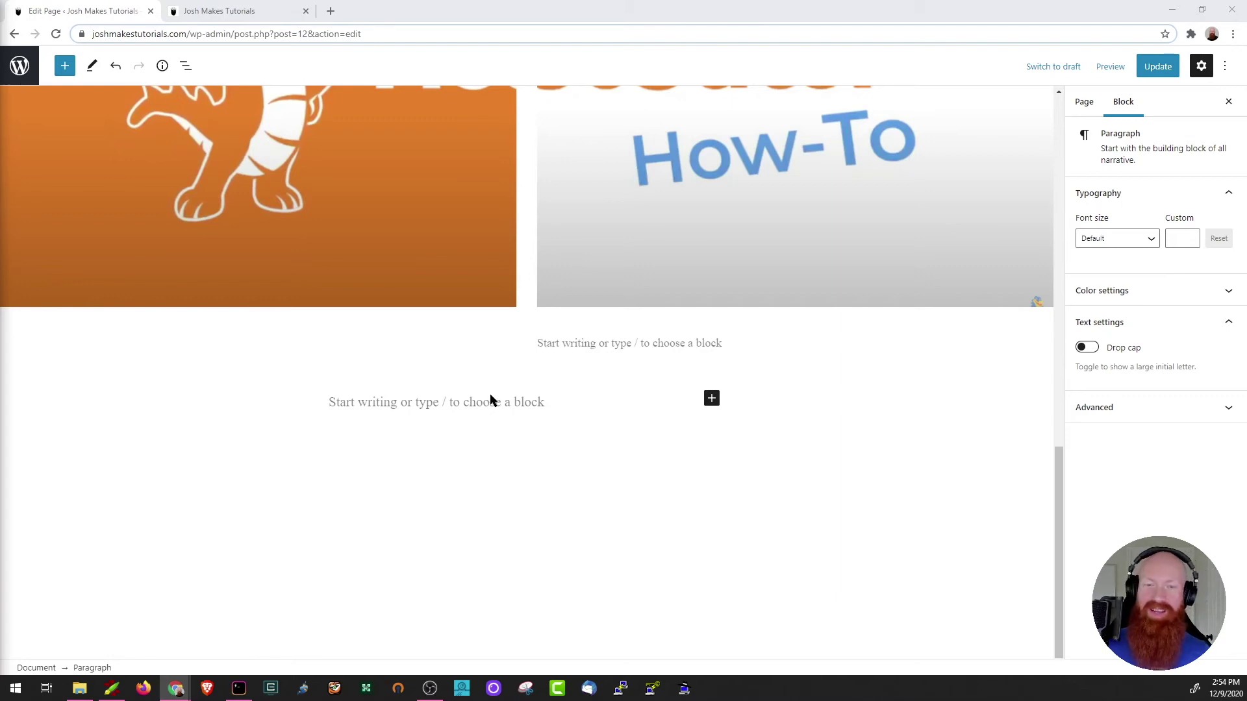
Step: Paste the text about how the tutorial channel began into the paragraph and enable Drop cap
click(507, 410)
text(Josh Makes Tutorials formed when HostGator wanted to offer increased support for their customers through YouTube, and give them a basis on which they could succeed. Since then, Josh and the YouTube team have worked hard to ensure our customers get the answers they need when they need them.)
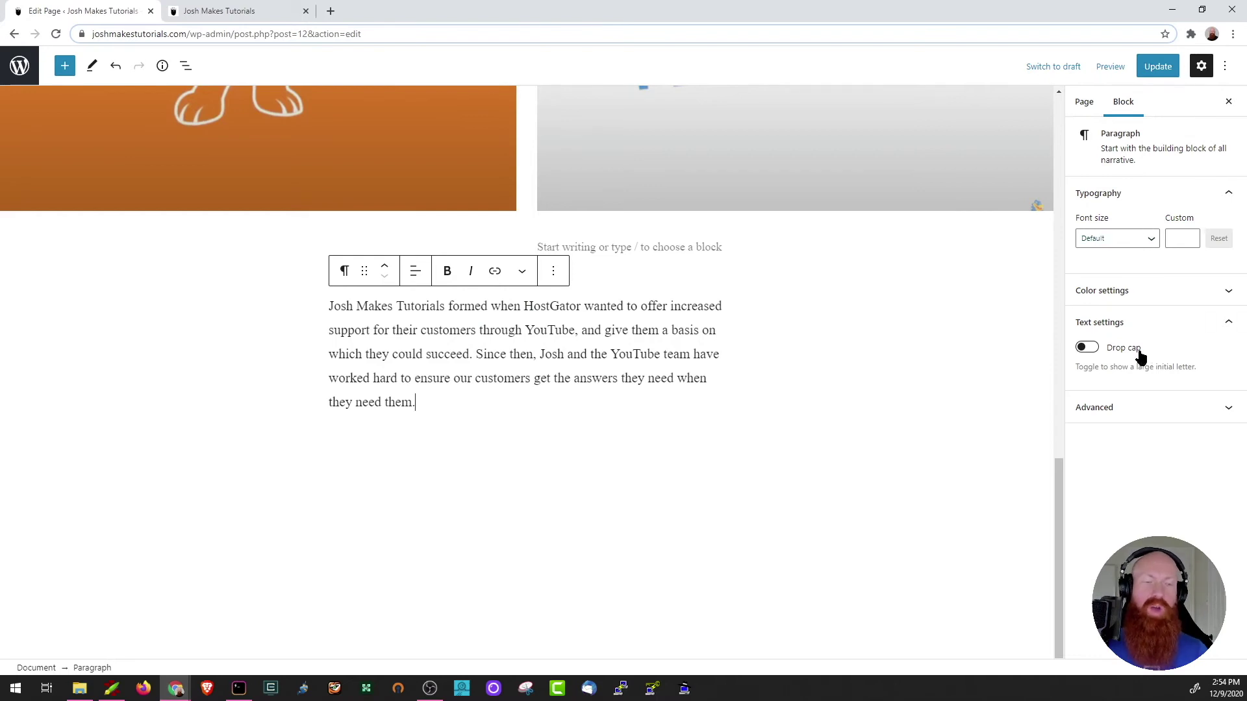
click(1083, 350)
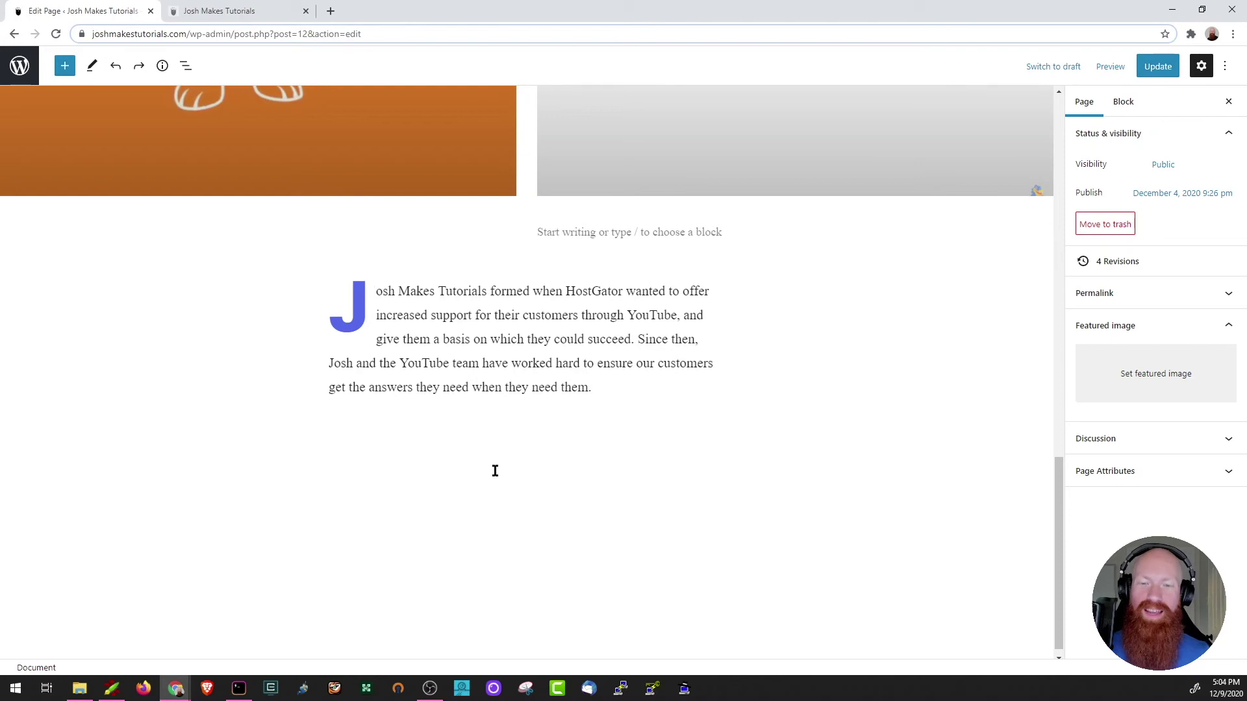
click(279, 537)
click(151, 322)
click(481, 539)
click(863, 388)
click(563, 543)
click(220, 337)
click(821, 406)
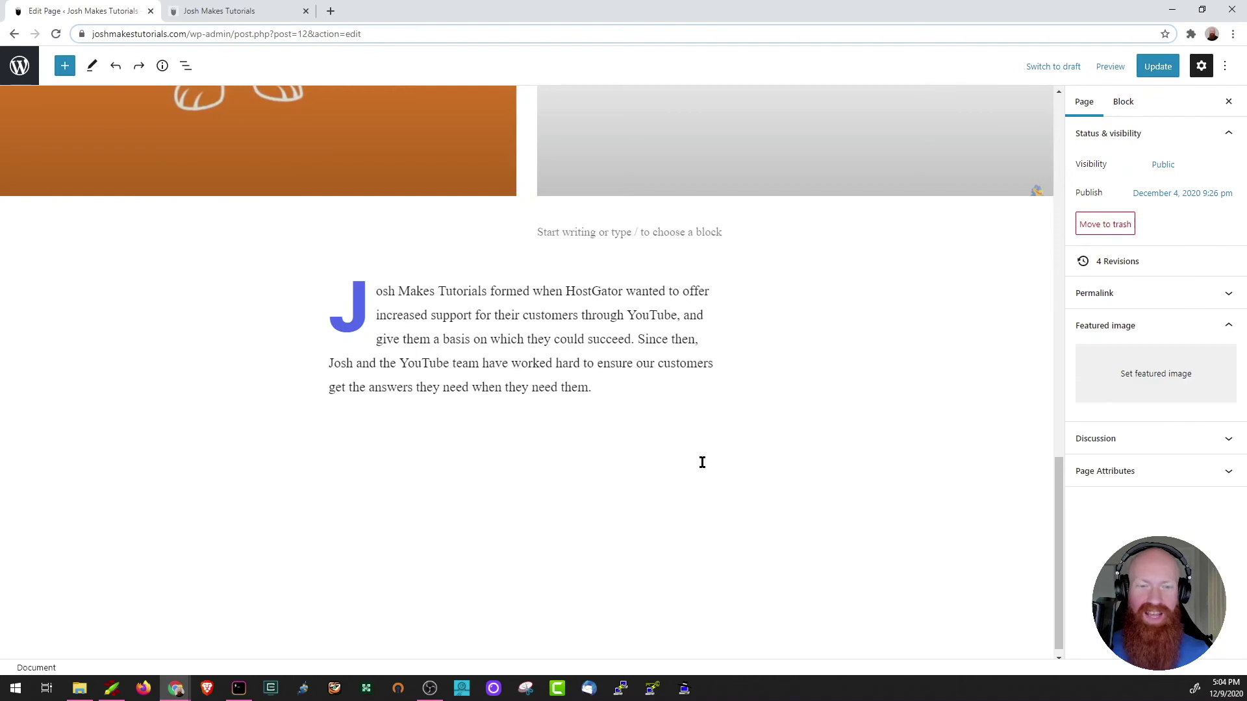
Step: Add a Buttons block below the paragraph labelled "VISIT HG'S YOUTUBE CHANNEL"
click(65, 67)
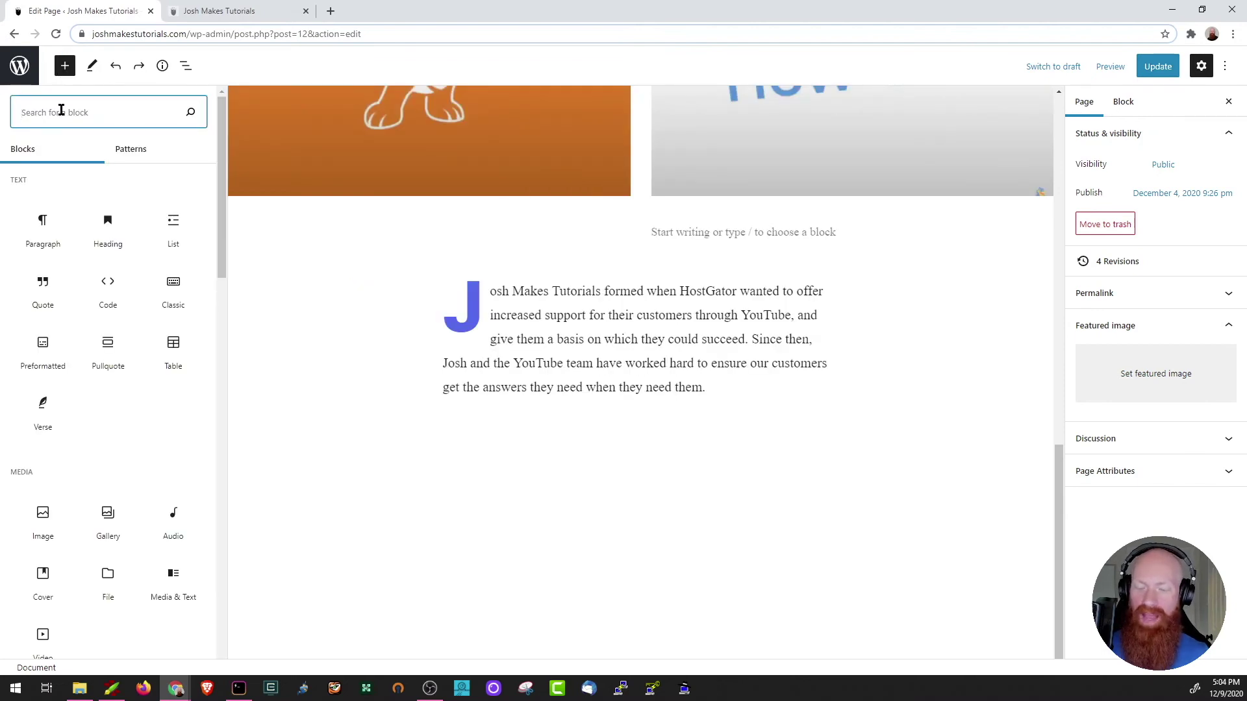
text(Button)
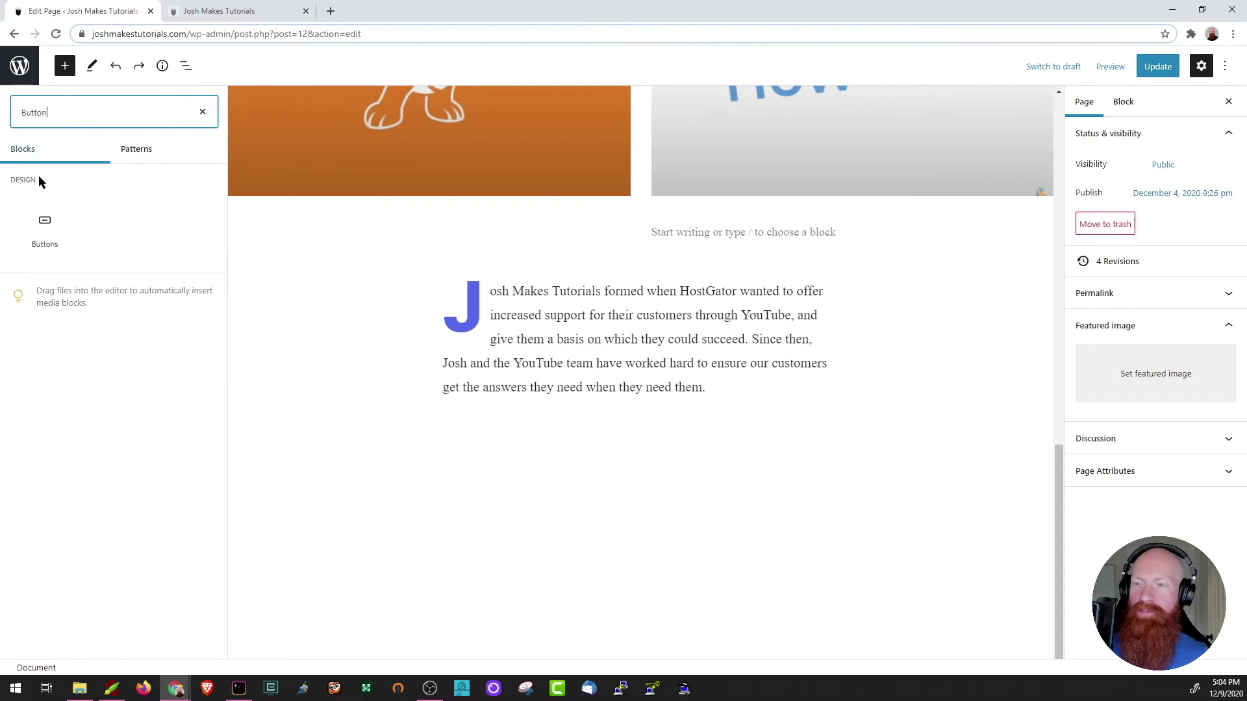
click(49, 229)
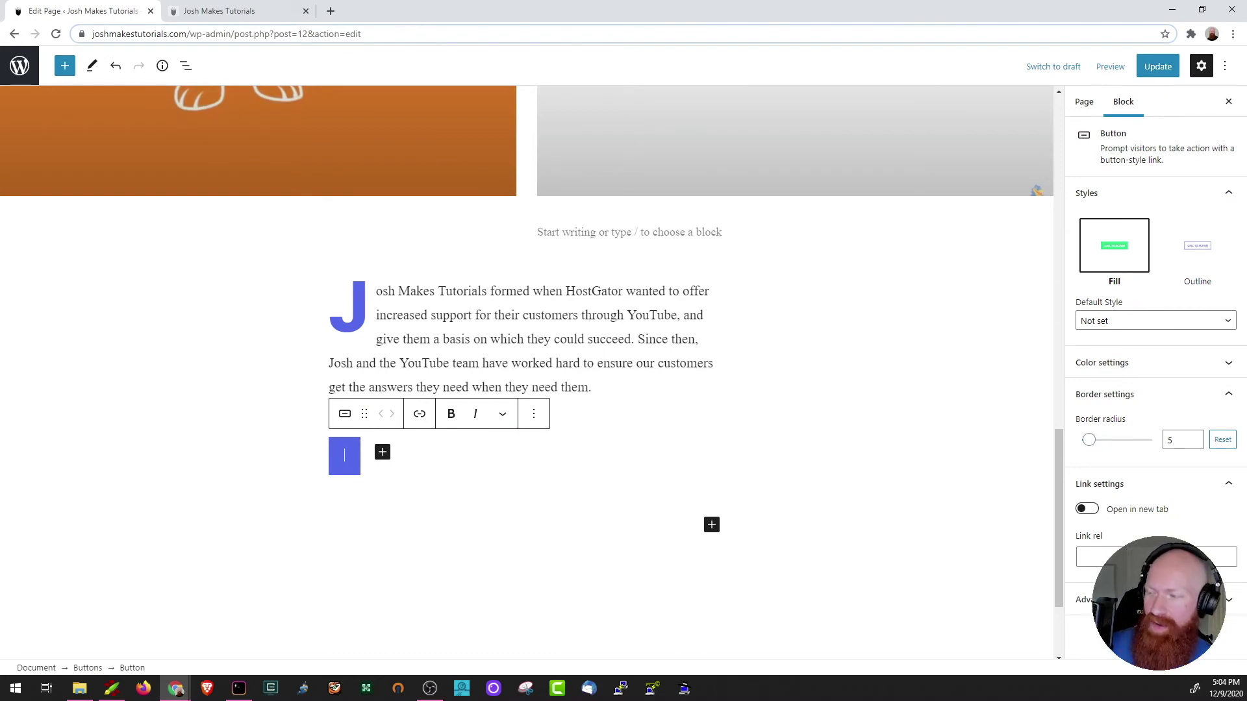
click(375, 460)
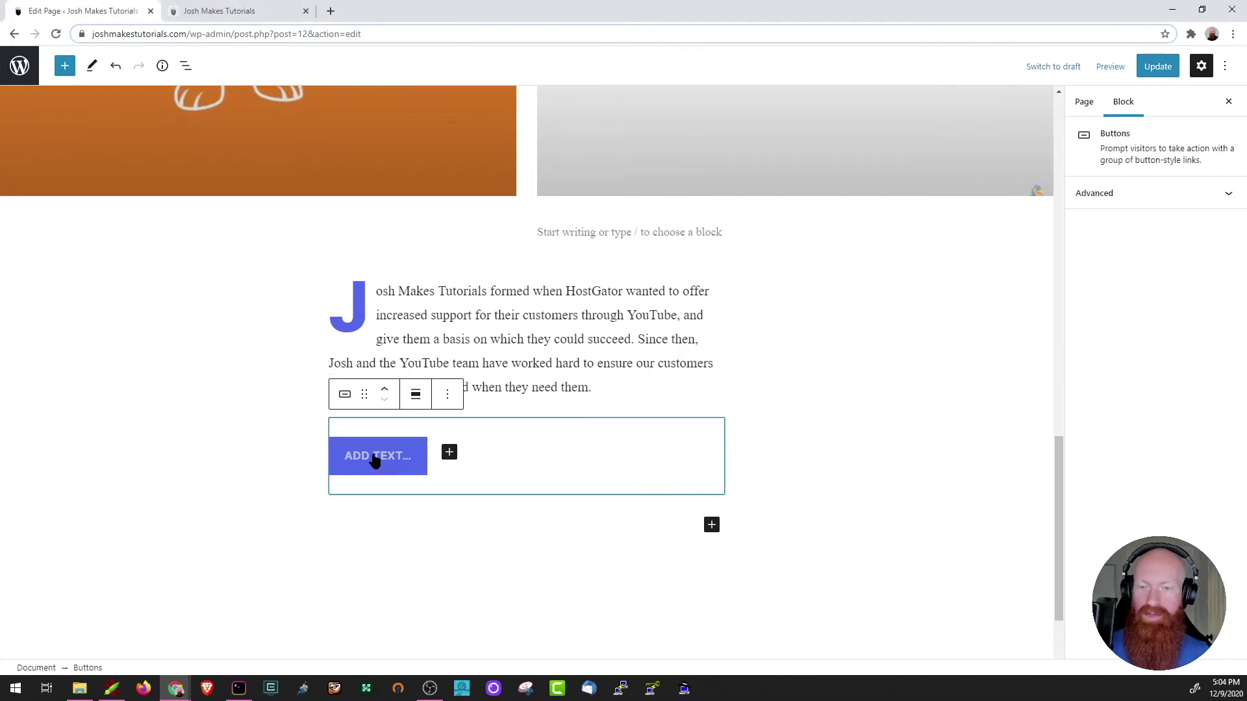
key(Escape)
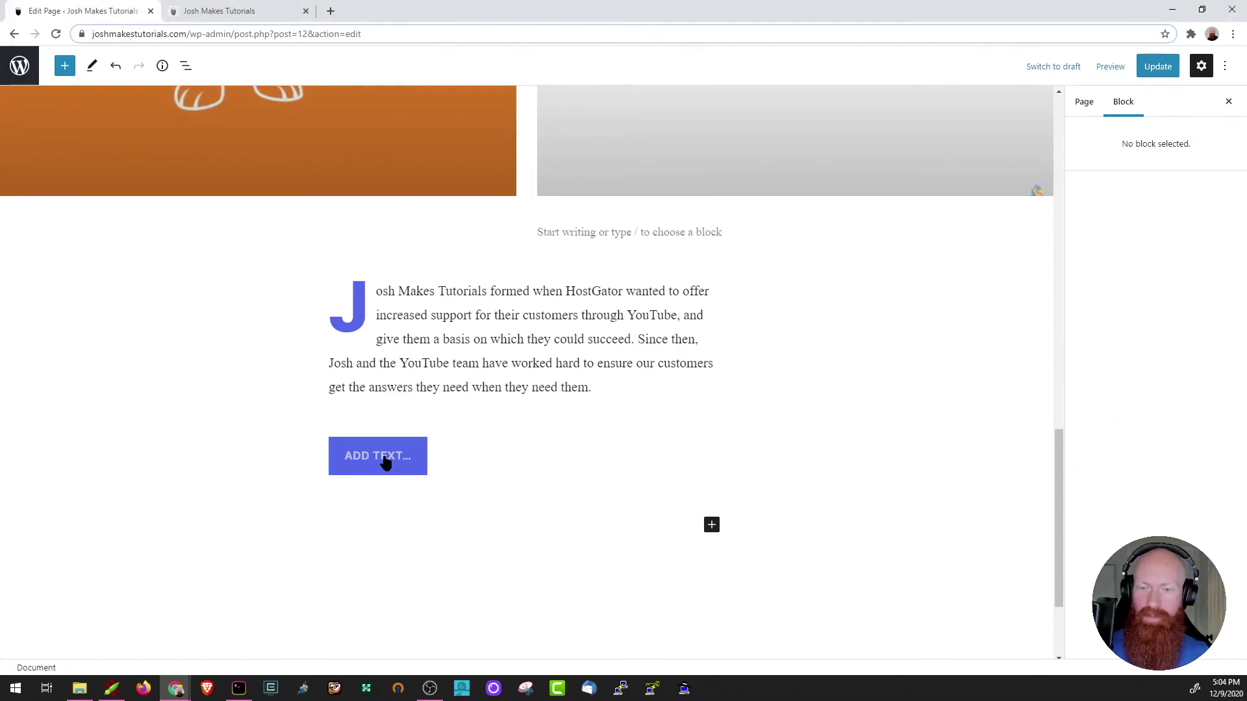
click(384, 461)
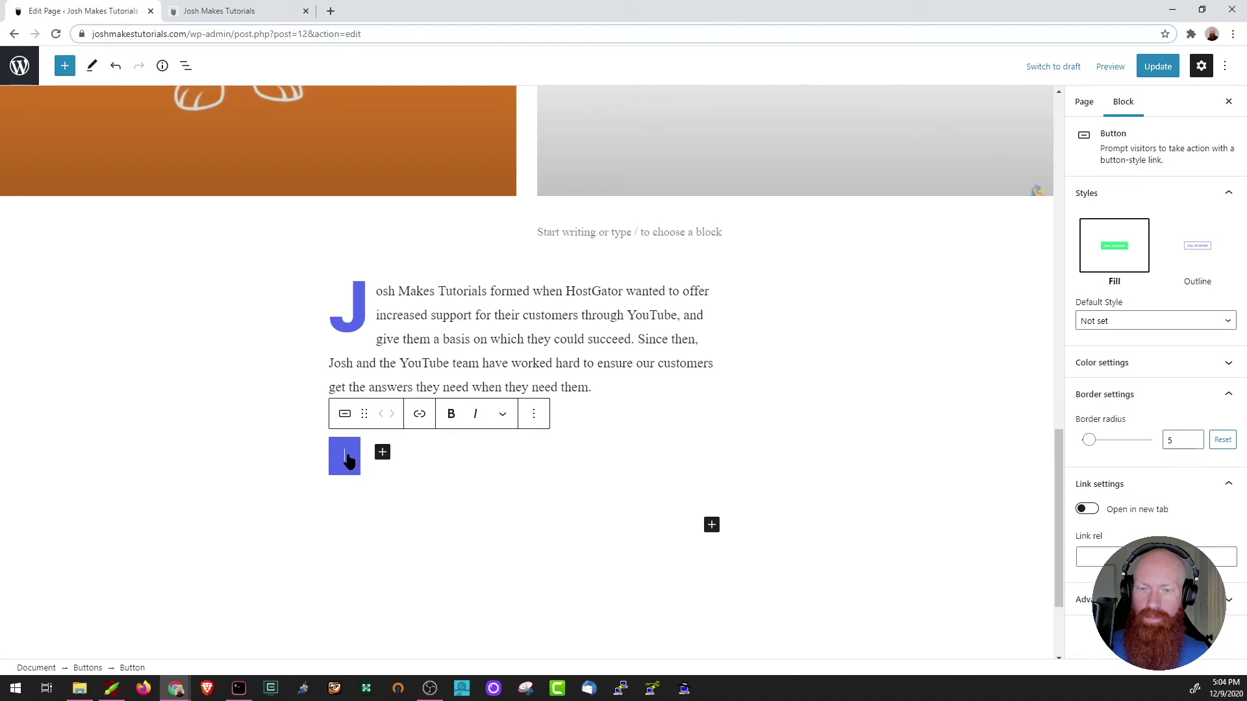
text(VISIT HG'S YOUTUBE CHANNEL)
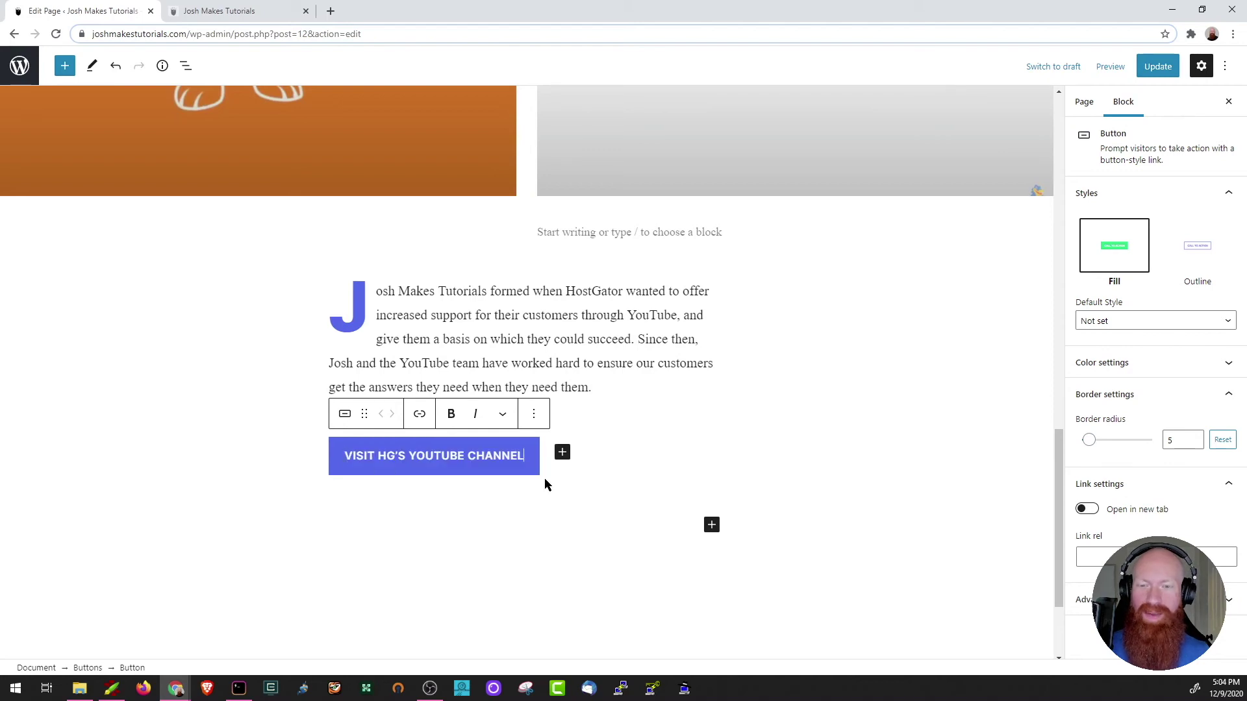
click(419, 416)
key(alt+Tab)
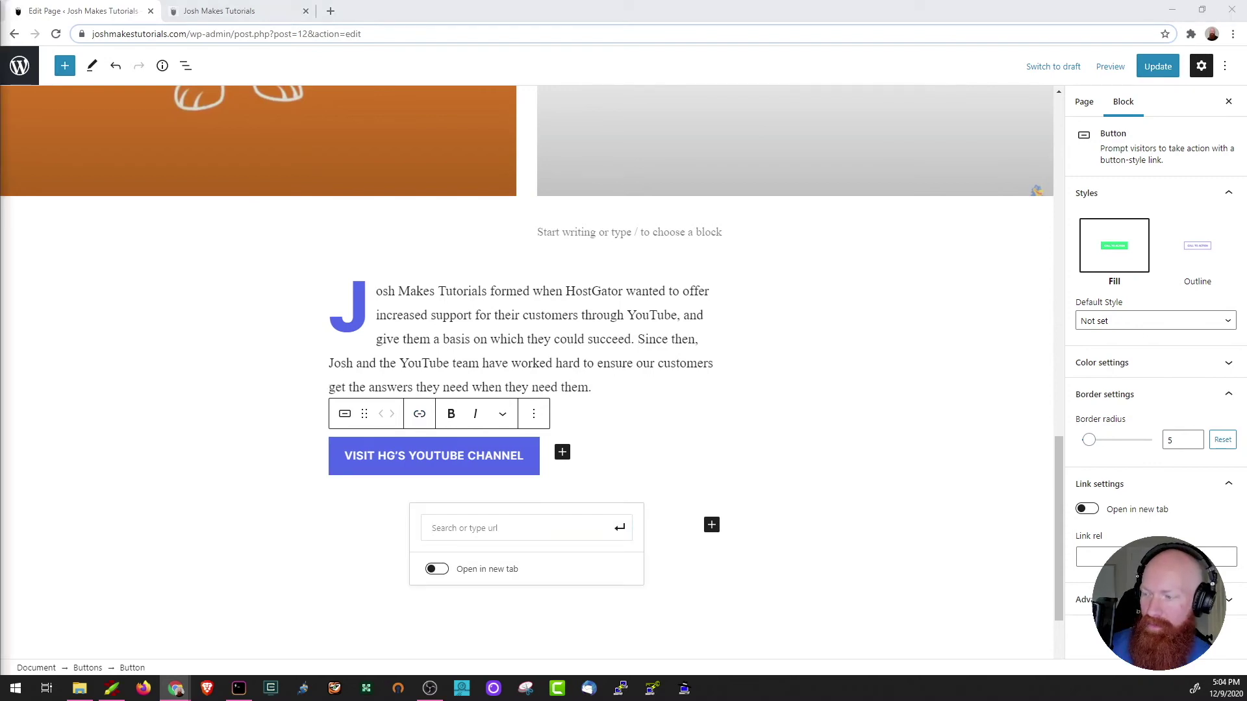
click(498, 538)
text(http://youtube.com/user/hostgator)
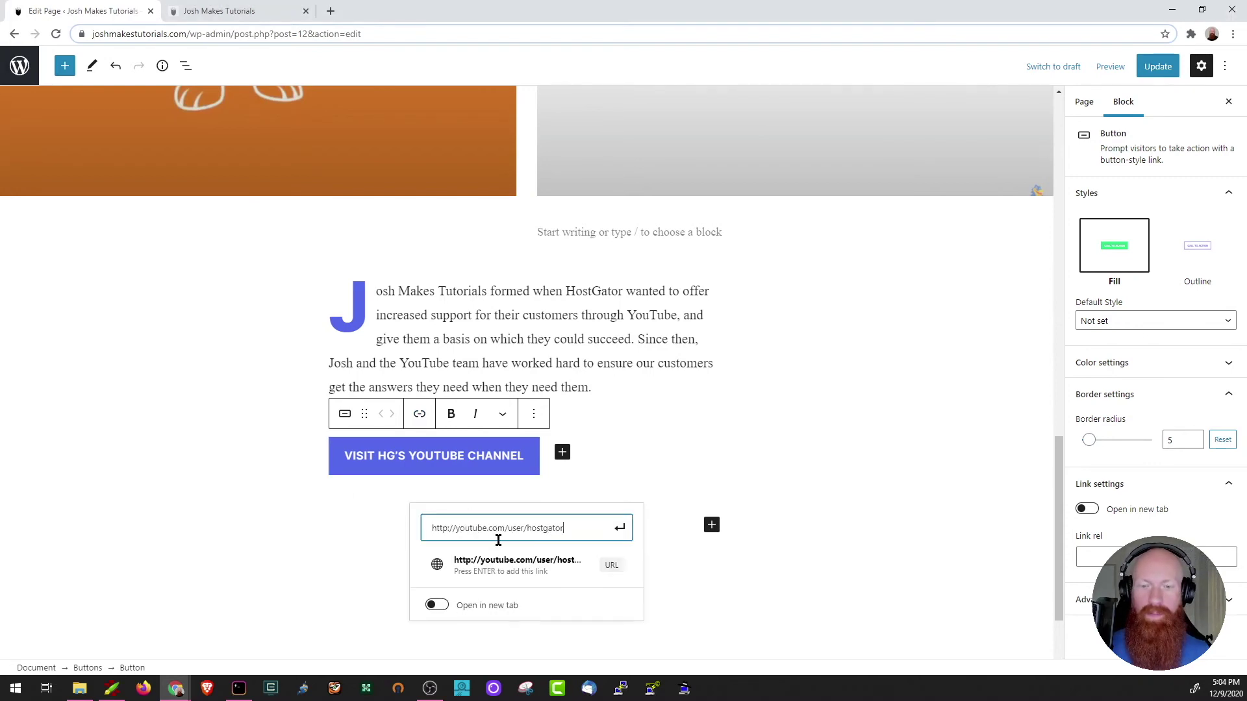
click(433, 607)
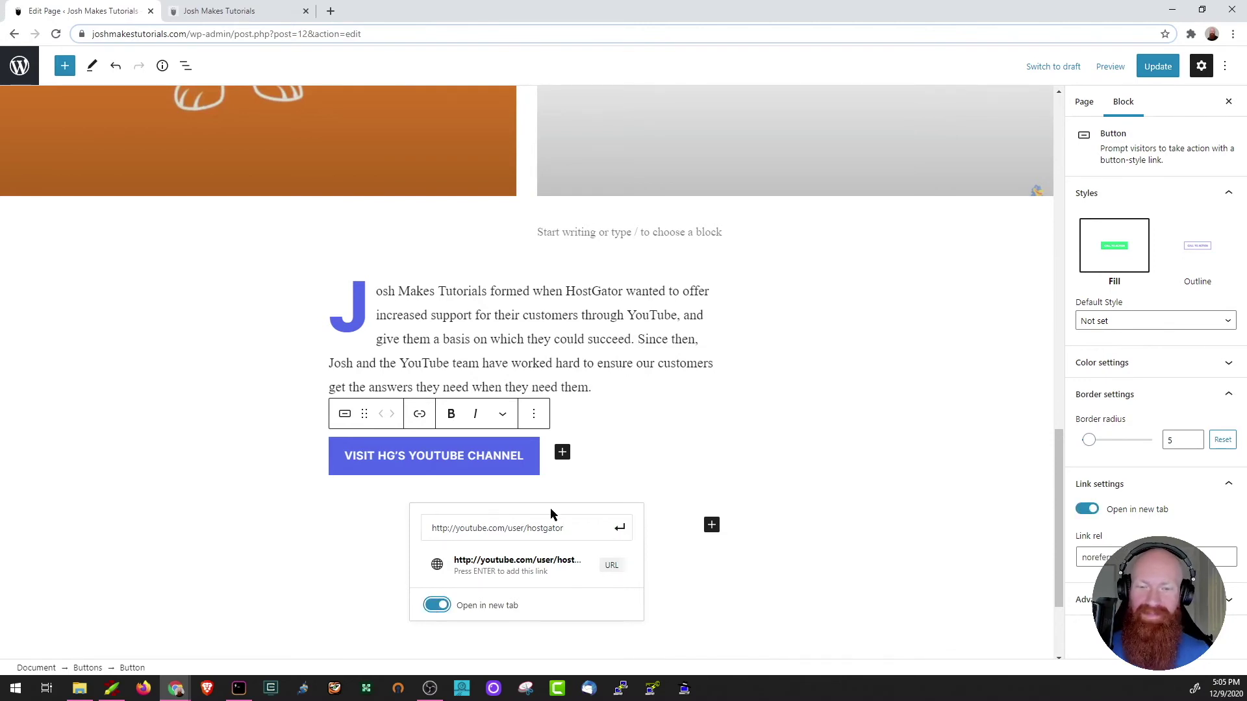
click(707, 421)
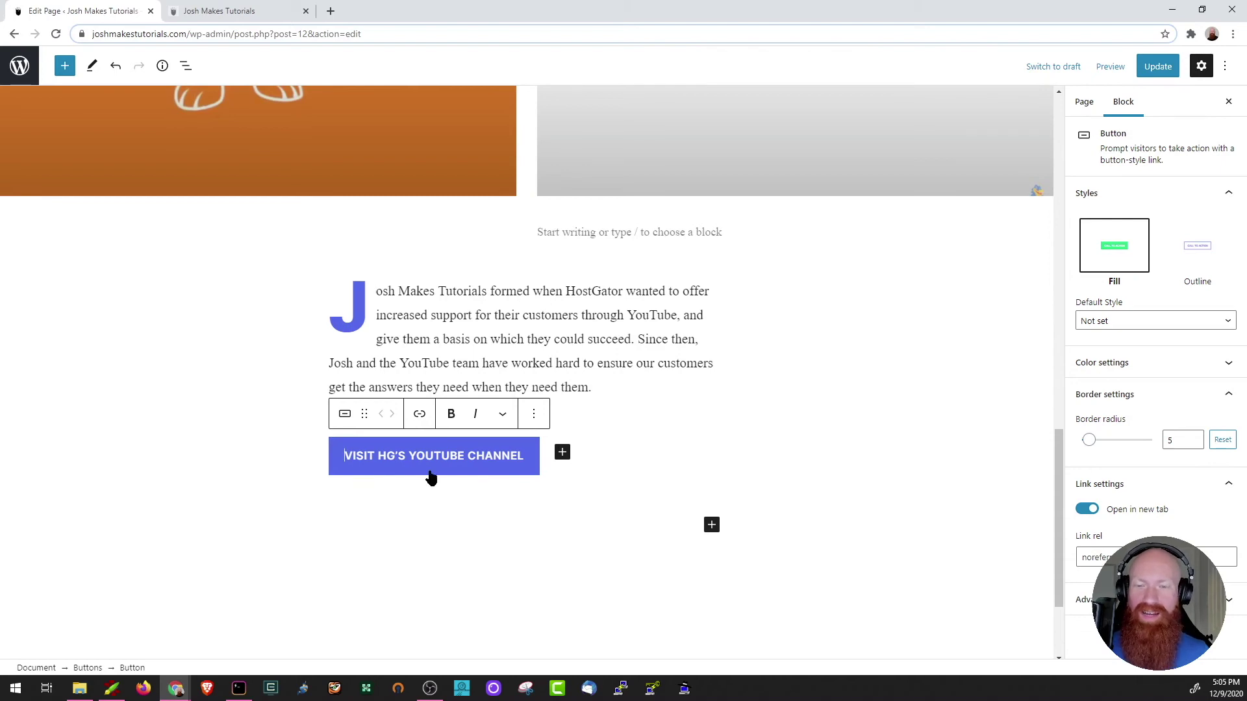
Step: Center-align the Buttons block holding the YouTube channel button
click(503, 493)
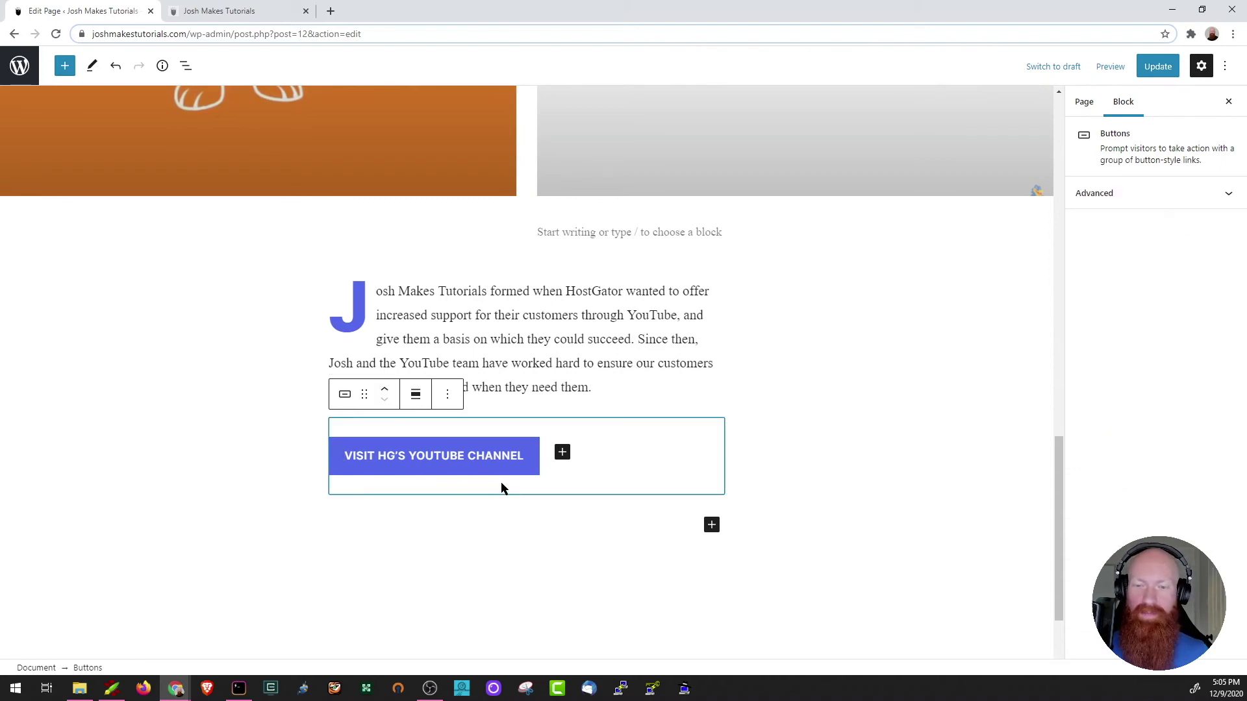
click(415, 402)
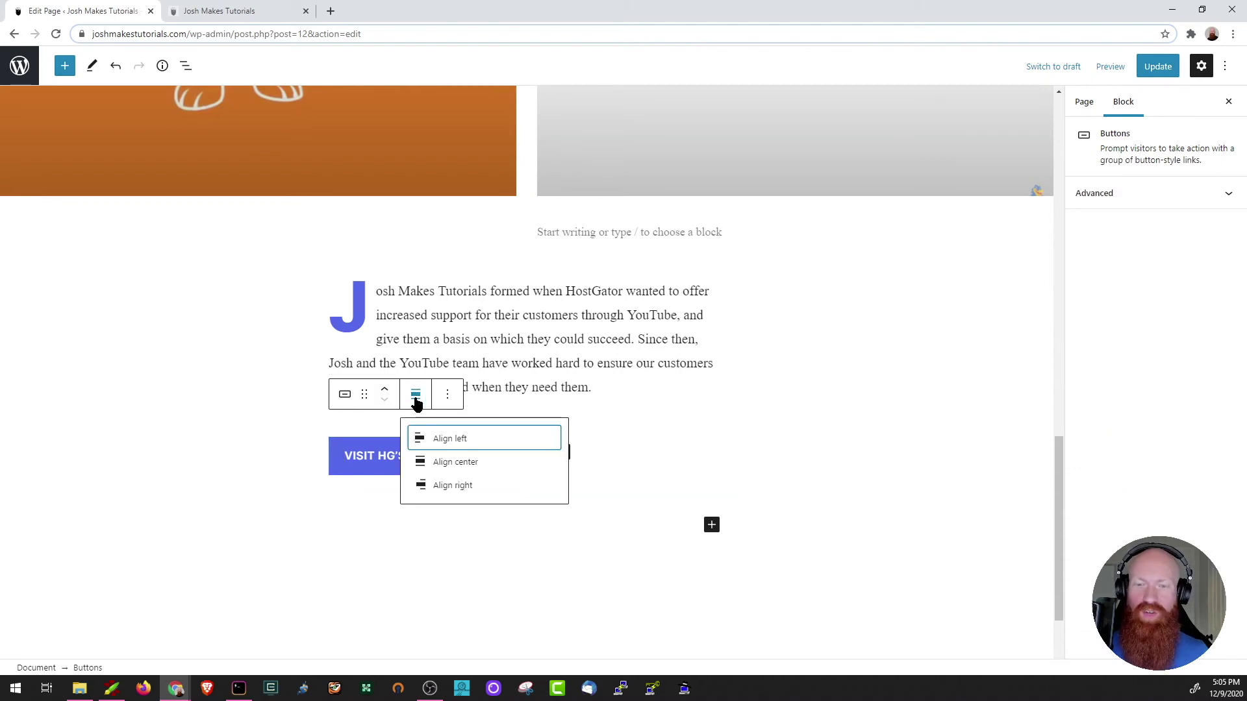
click(452, 466)
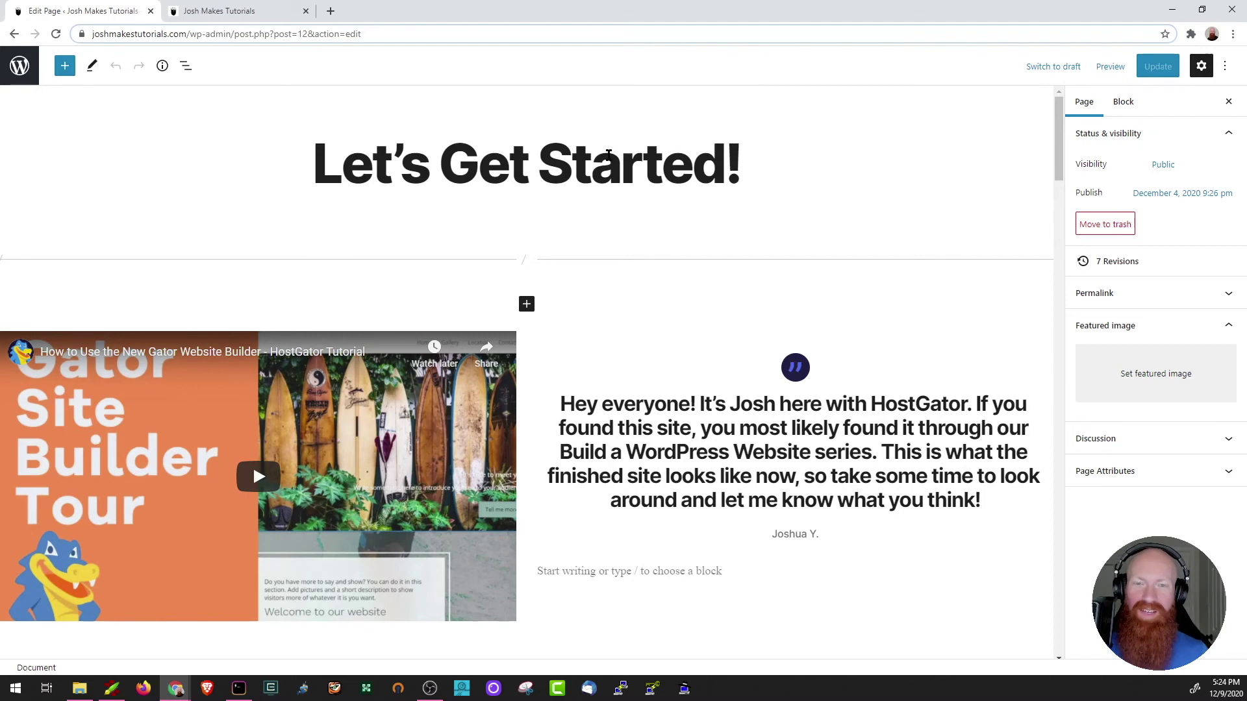
scroll(315, 323, down, 2)
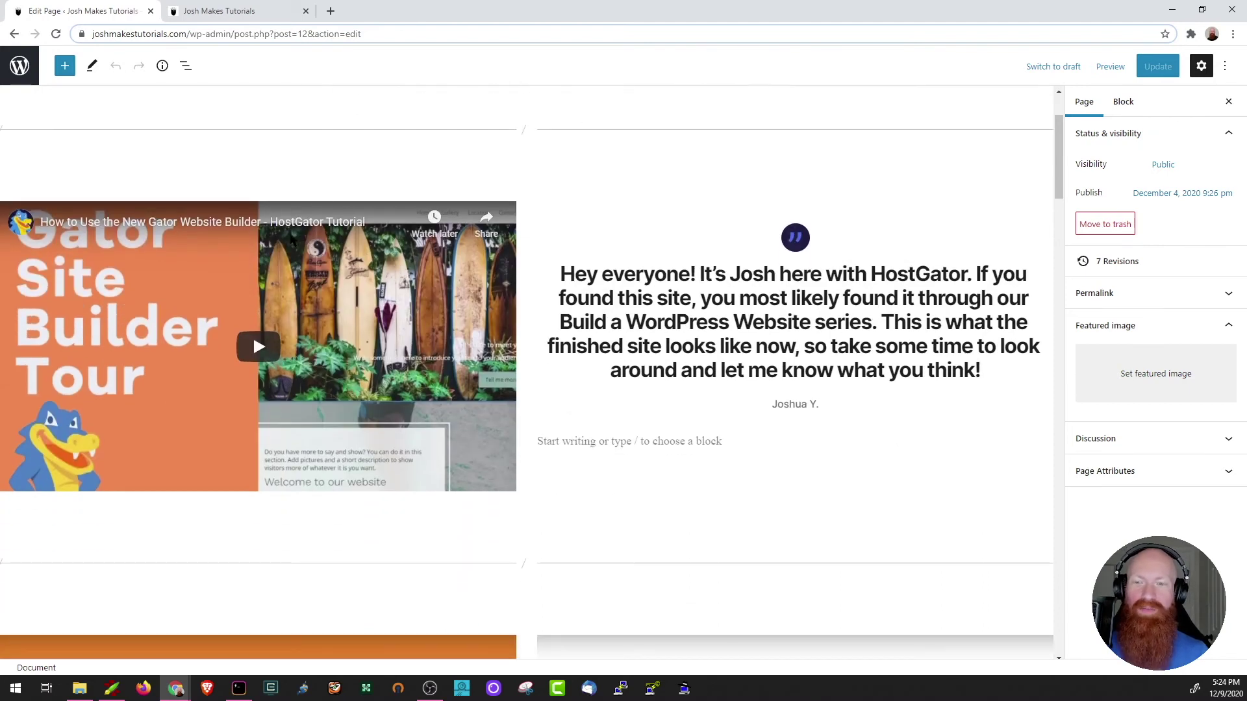
scroll(729, 282, down, 7)
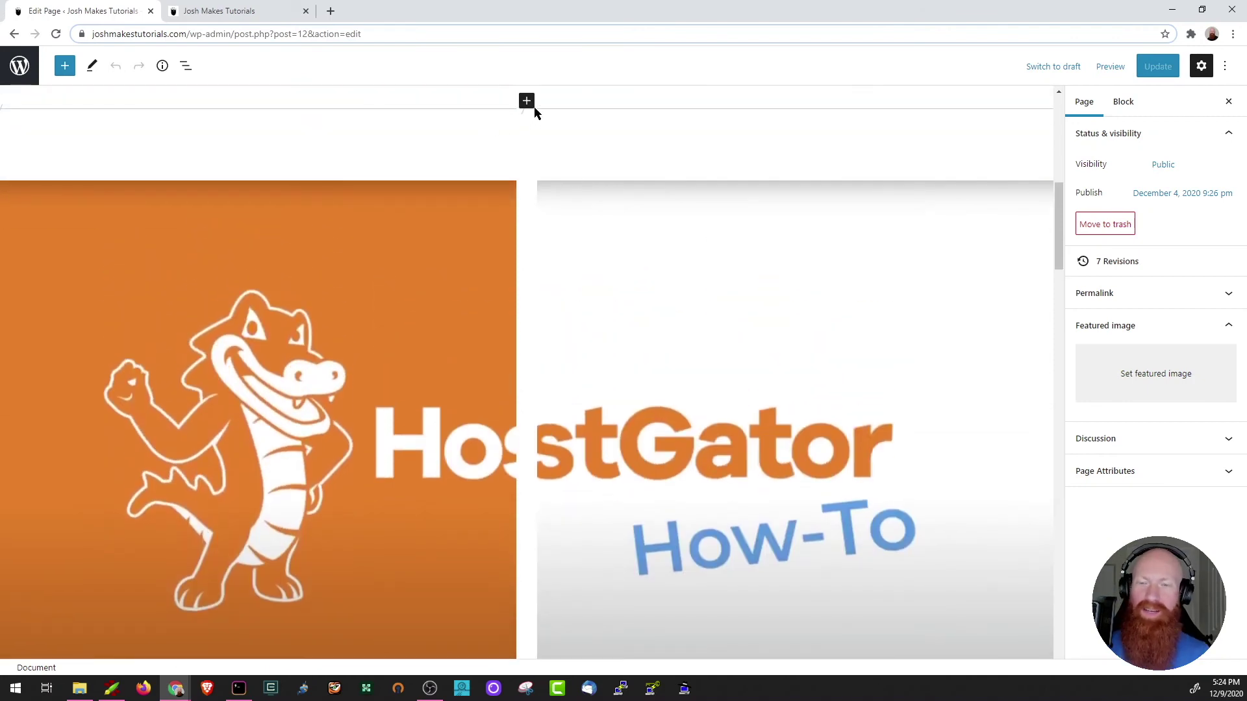
scroll(533, 107, down, 1)
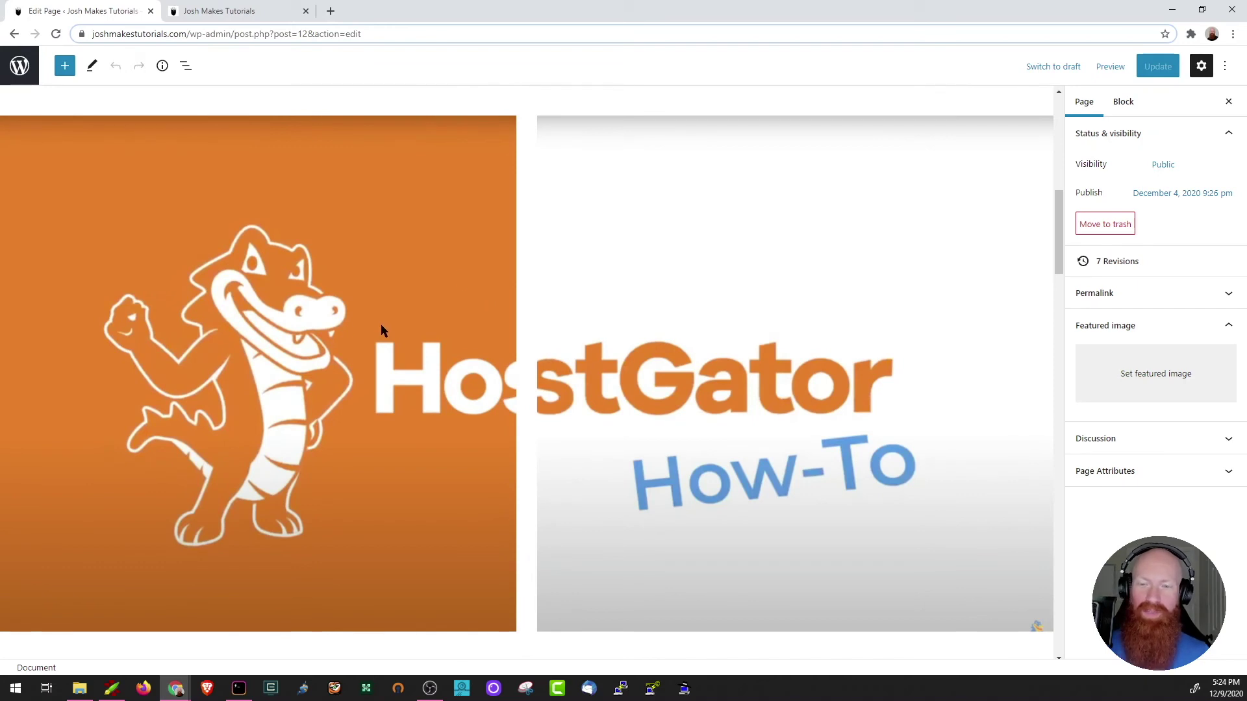
scroll(381, 332, down, 8)
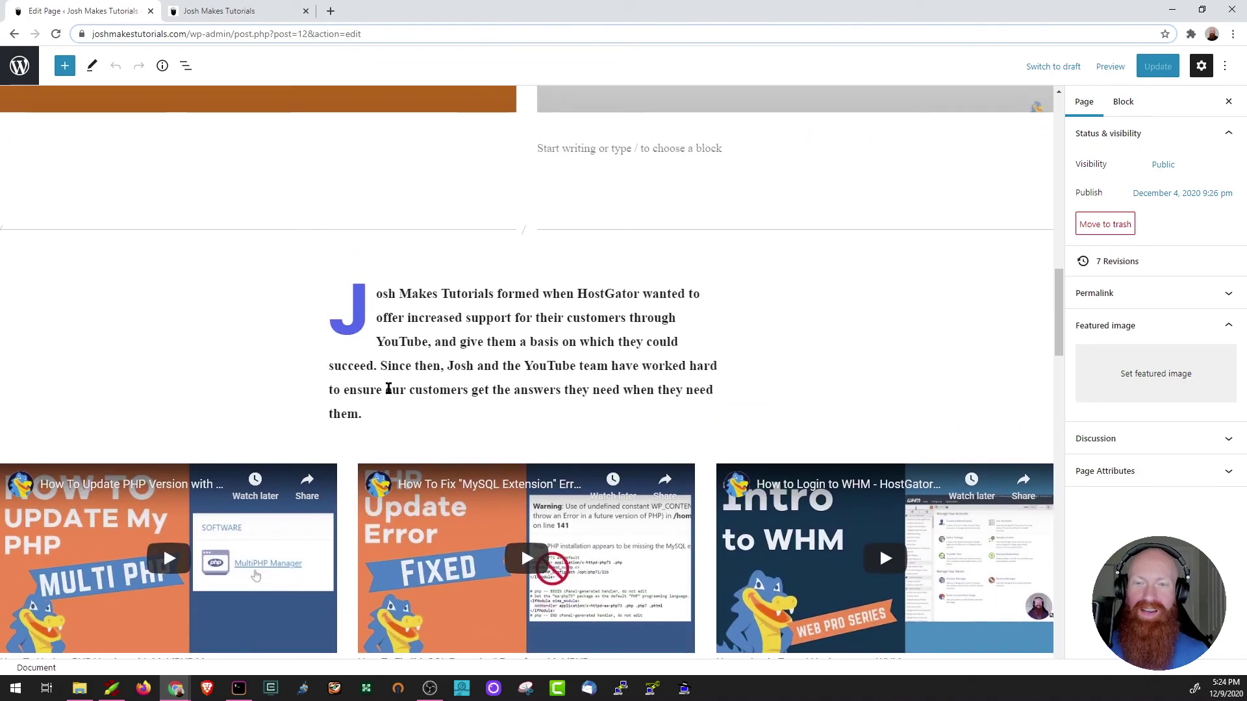
scroll(394, 237, down, 1)
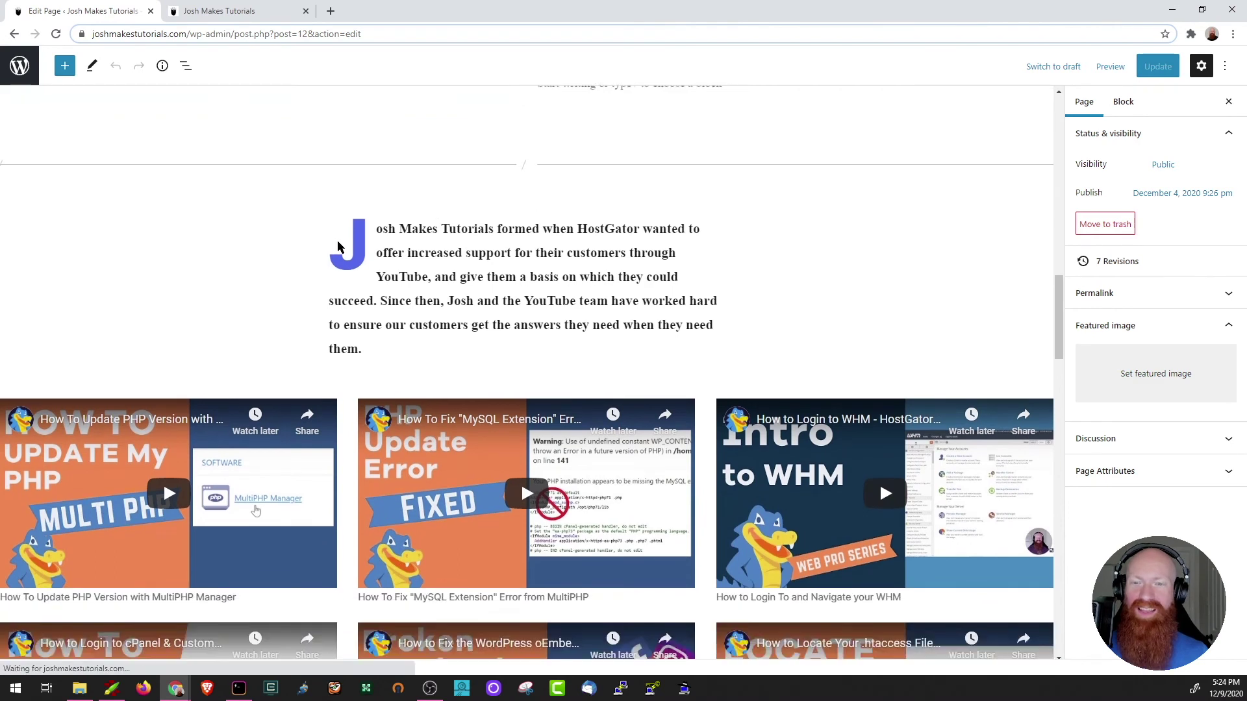
scroll(521, 279, down, 3)
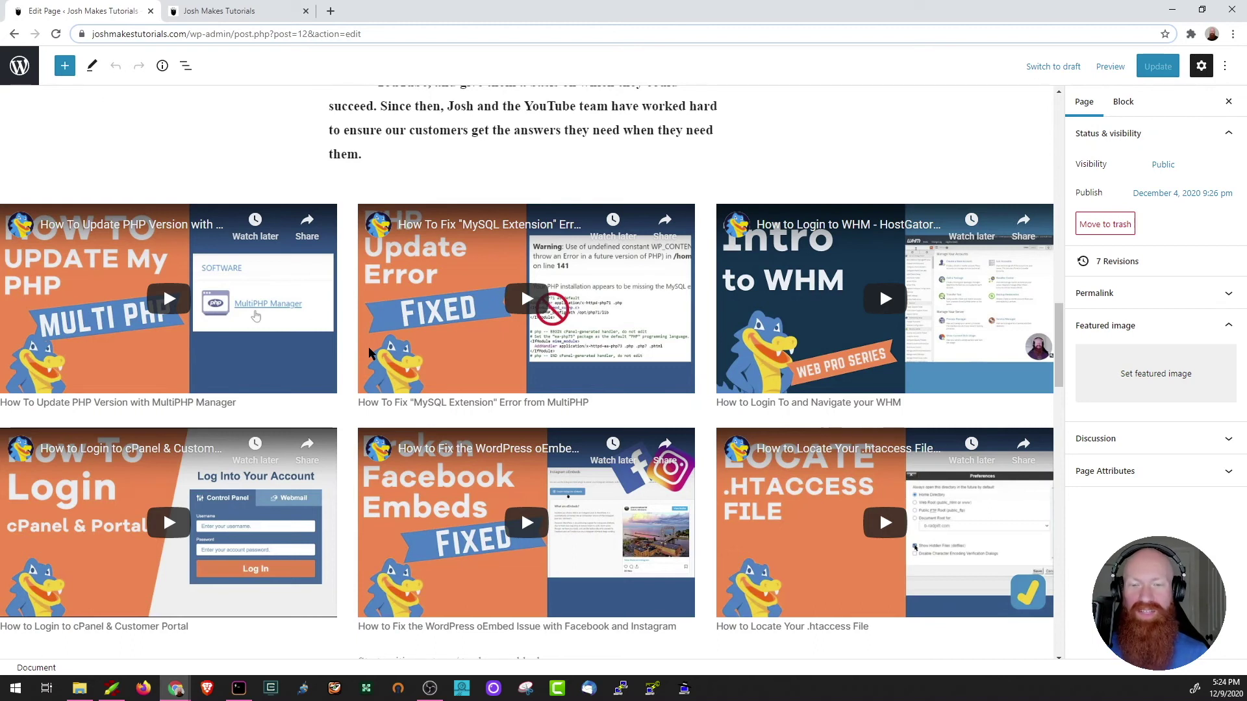
scroll(366, 347, down, 7)
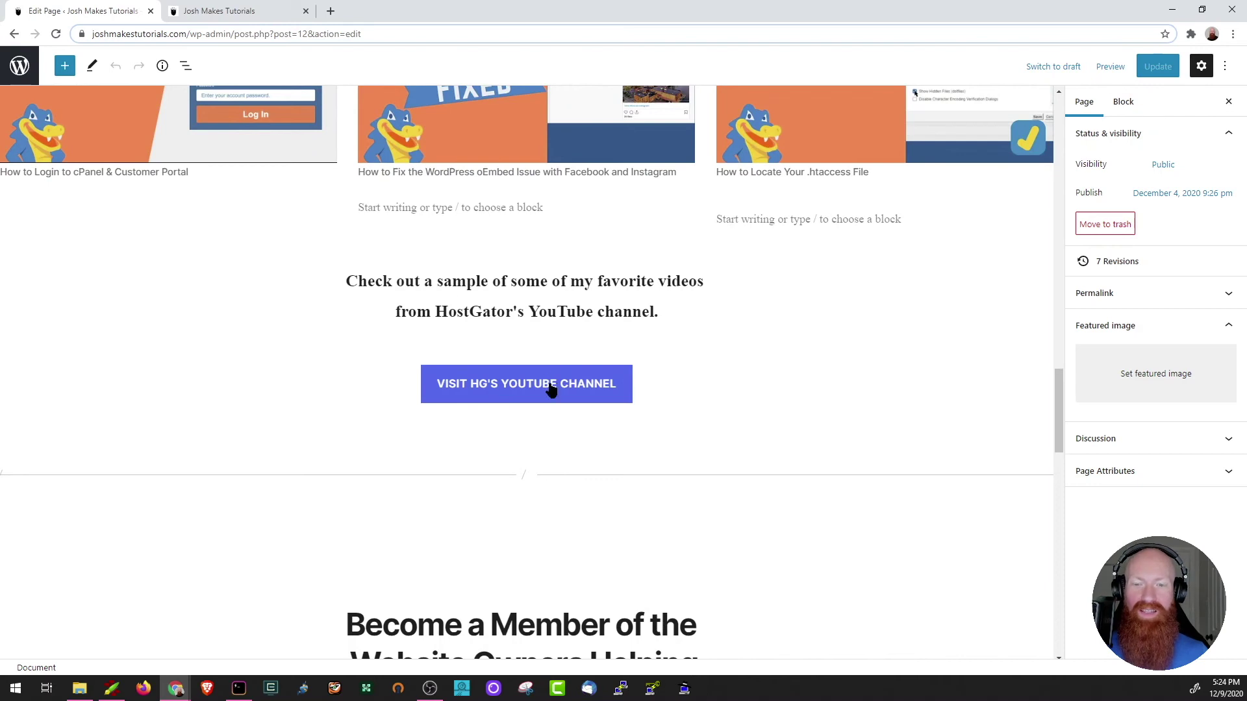
scroll(481, 330, down, 3)
scroll(482, 330, down, 4)
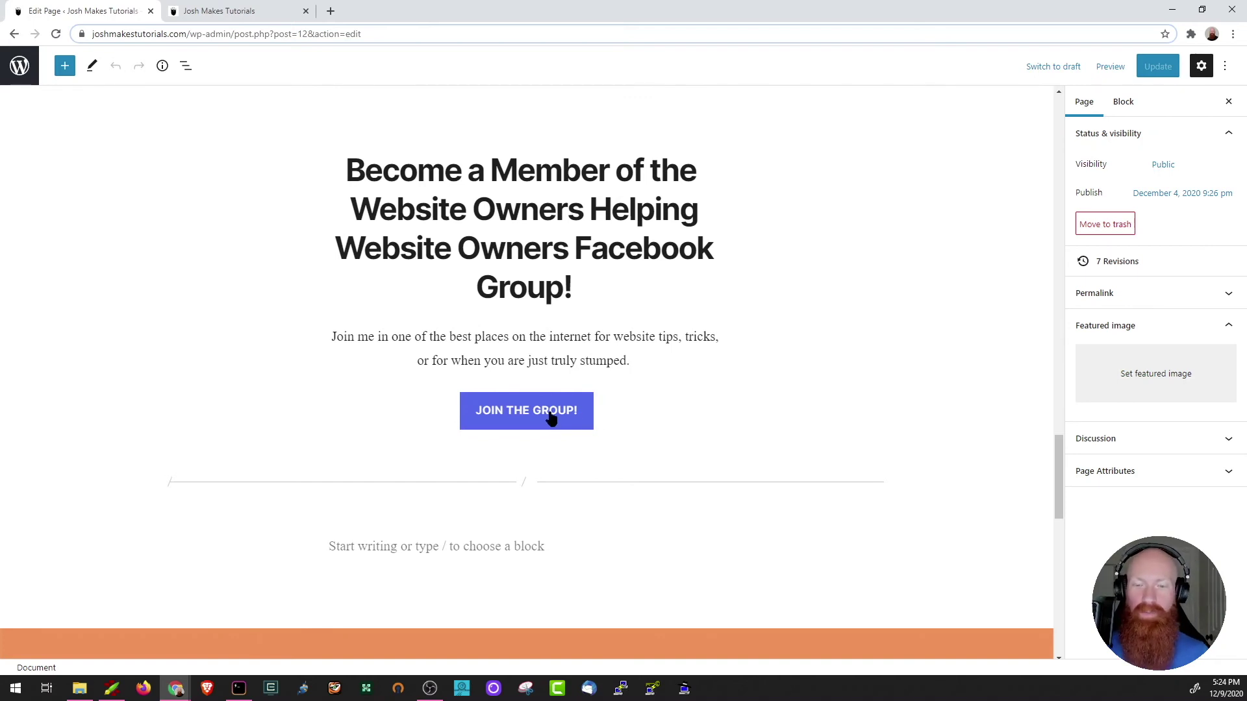
scroll(550, 418, down, 8)
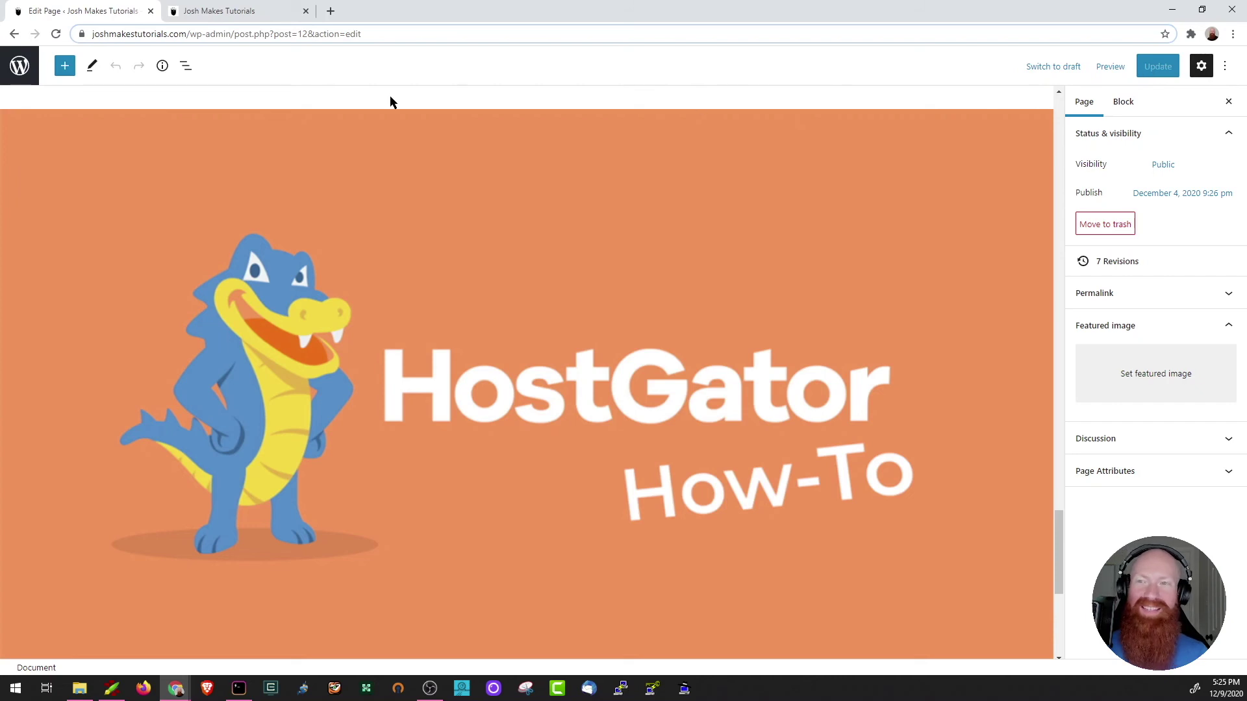
click(253, 17)
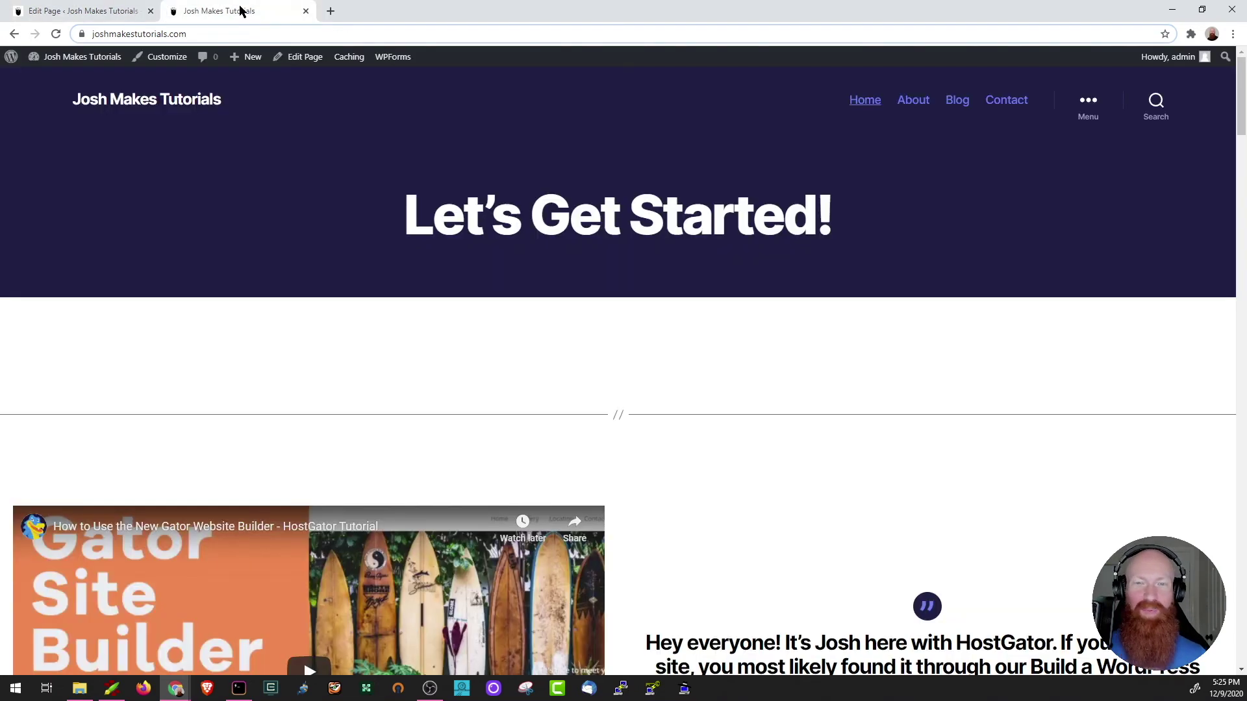
Step: Scroll down the live homepage to review the rebuilt sections, then back to the top
scroll(319, 142, down, 5)
scroll(316, 142, down, 15)
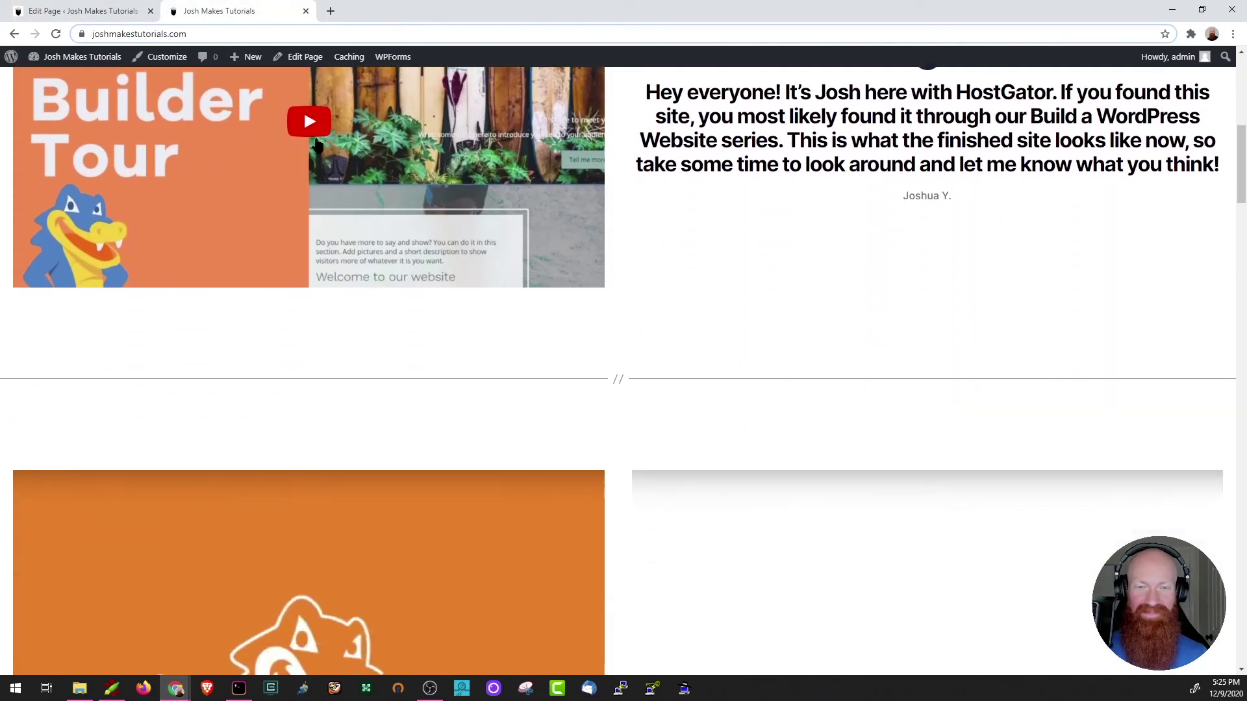
scroll(316, 145, down, 15)
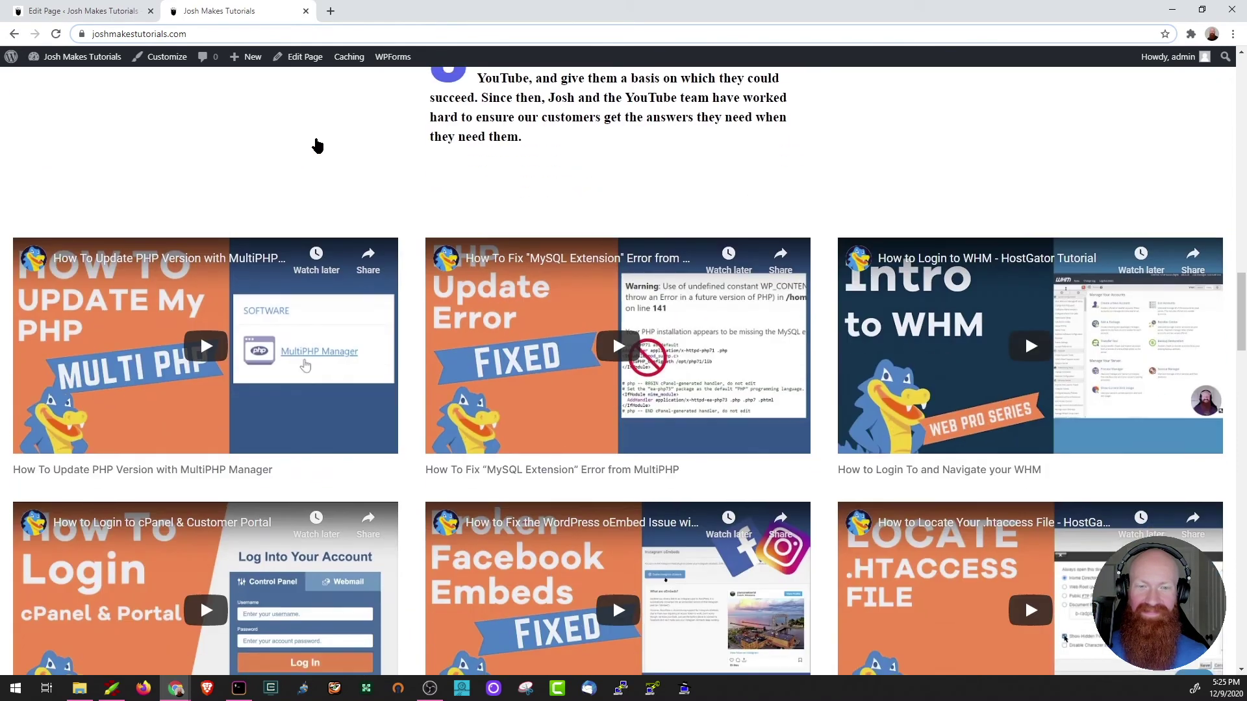
scroll(316, 145, down, 19)
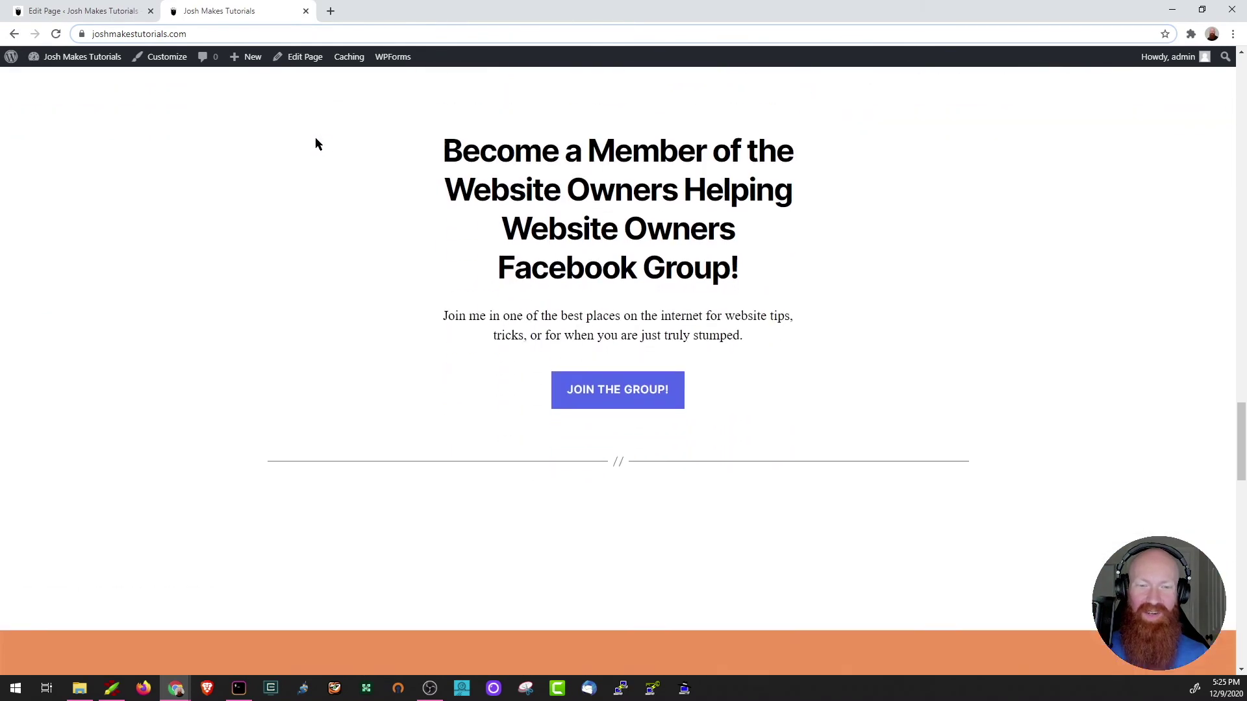
scroll(469, 315, up, 20)
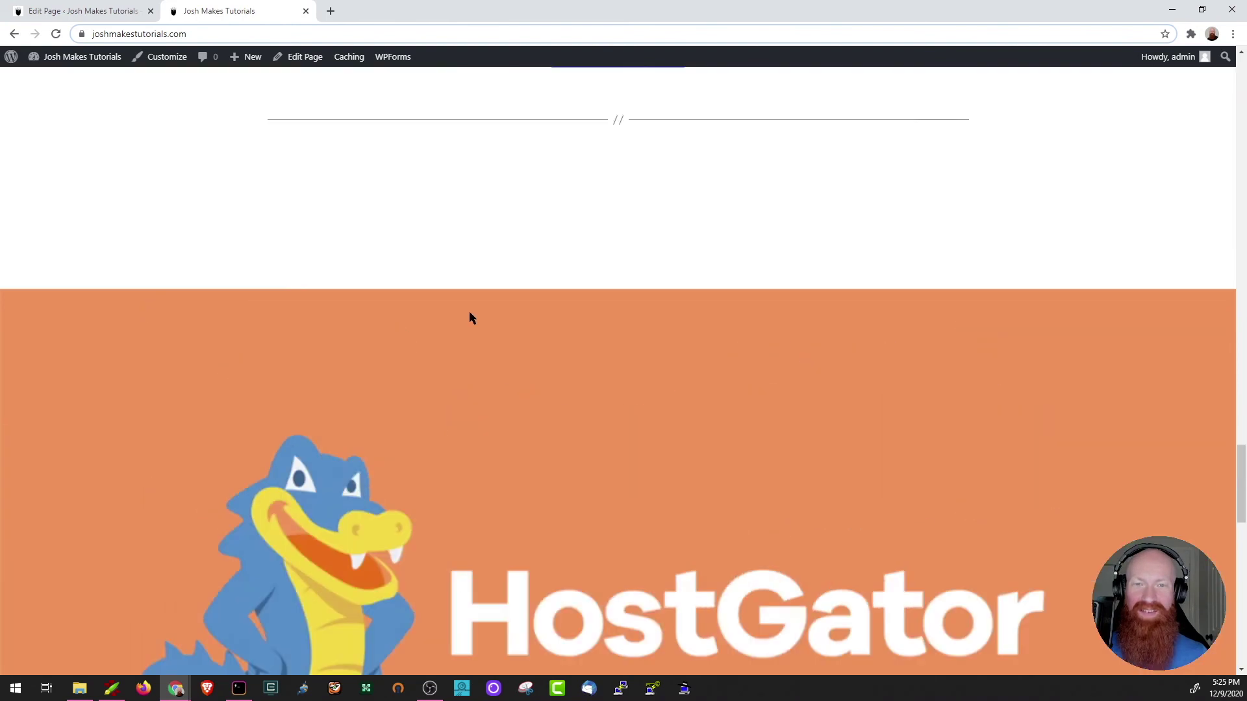
scroll(471, 317, up, 6)
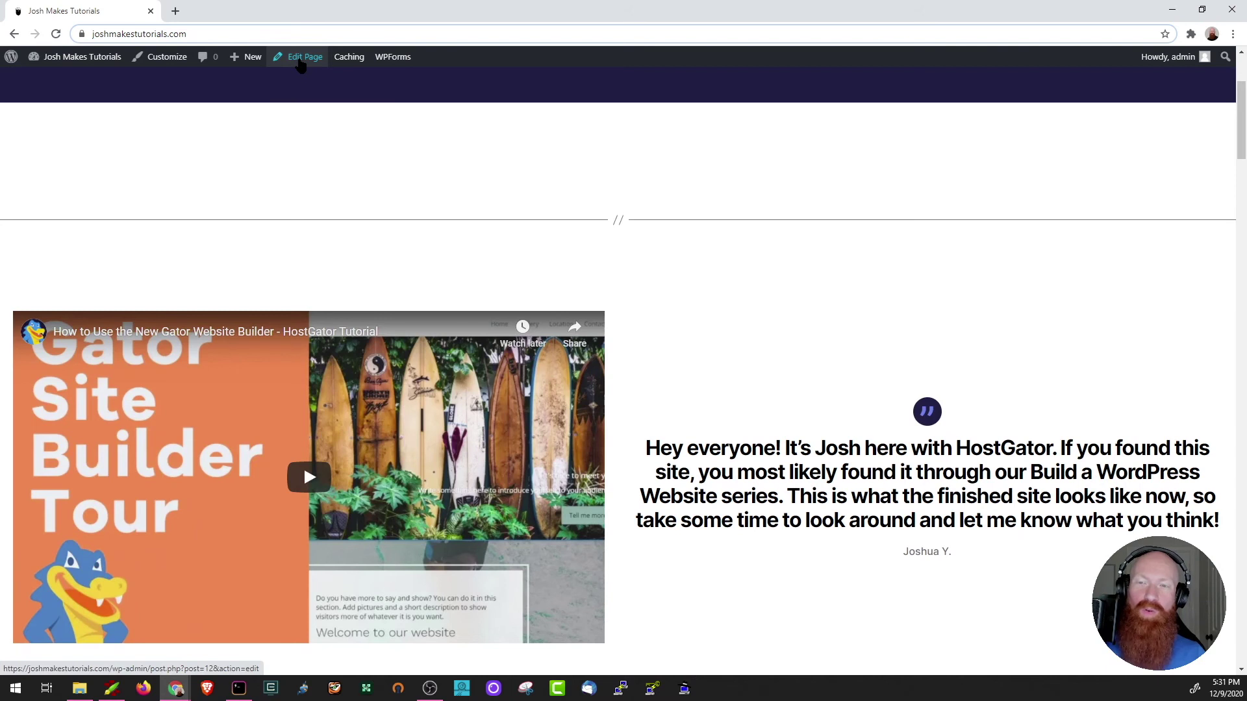
Step: Back in the editor, keep visibility Public and change the publish date to December 11, 2020
click(300, 58)
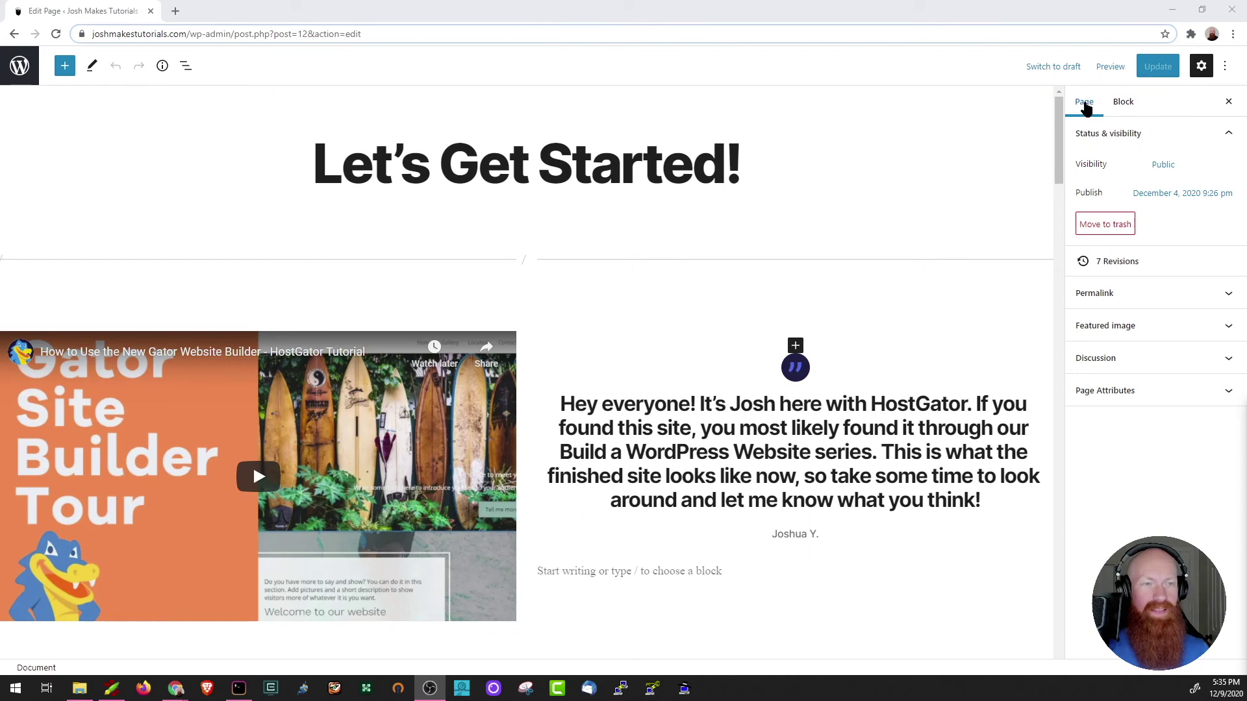
click(1085, 105)
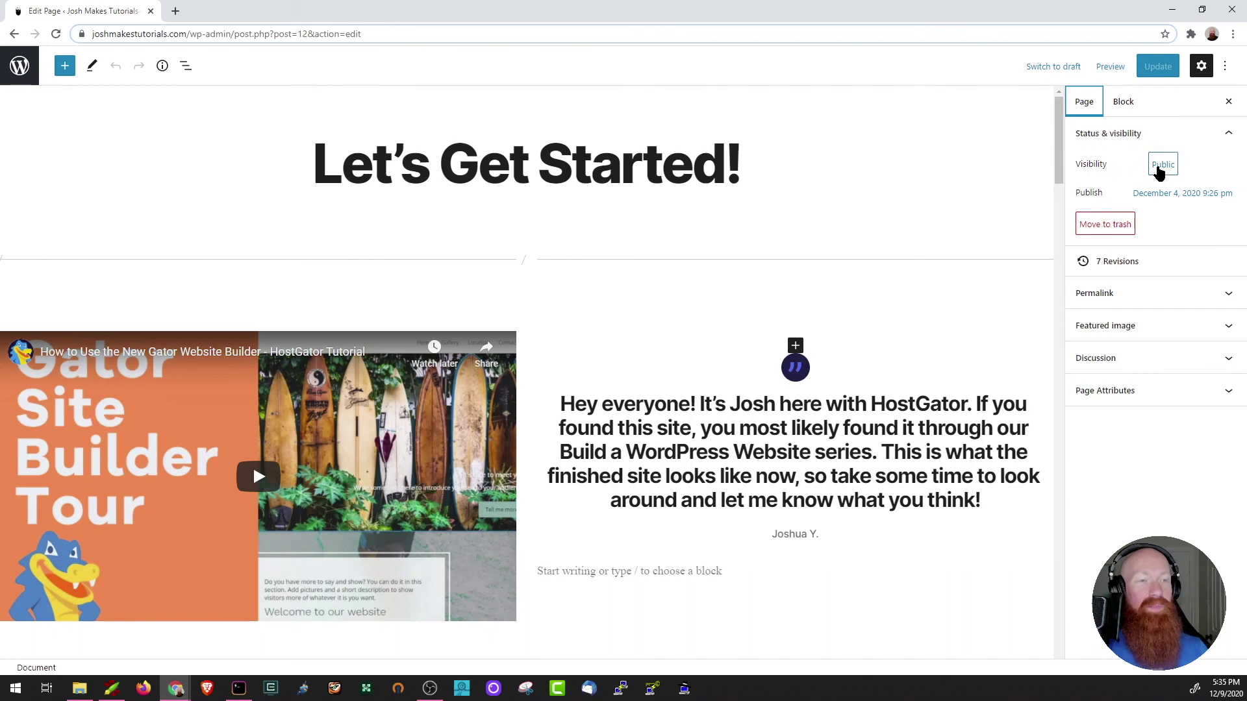
click(1160, 167)
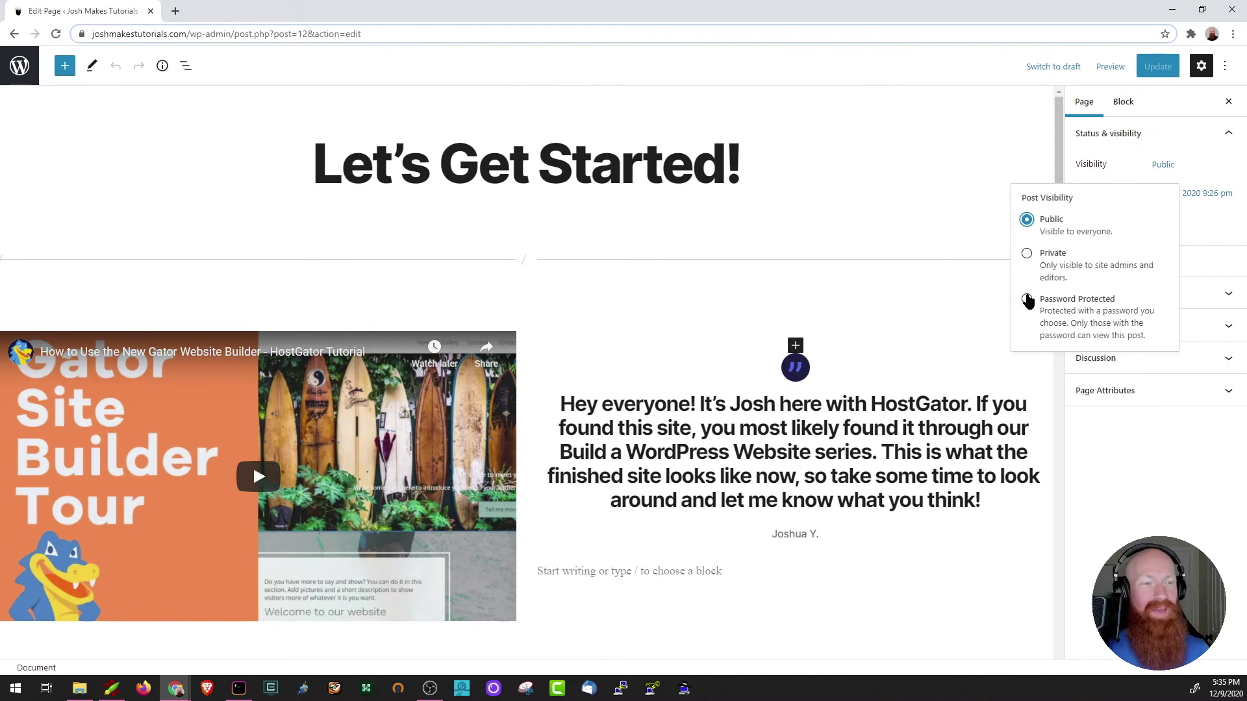
click(1202, 178)
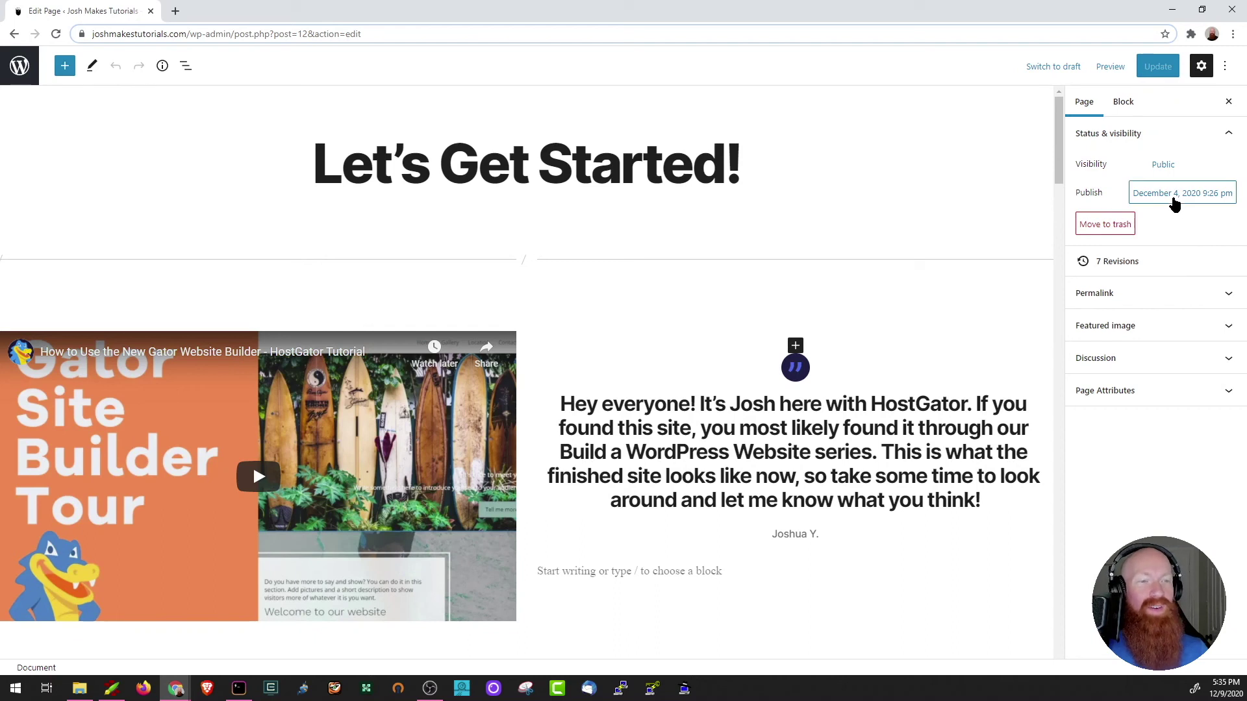
click(1175, 198)
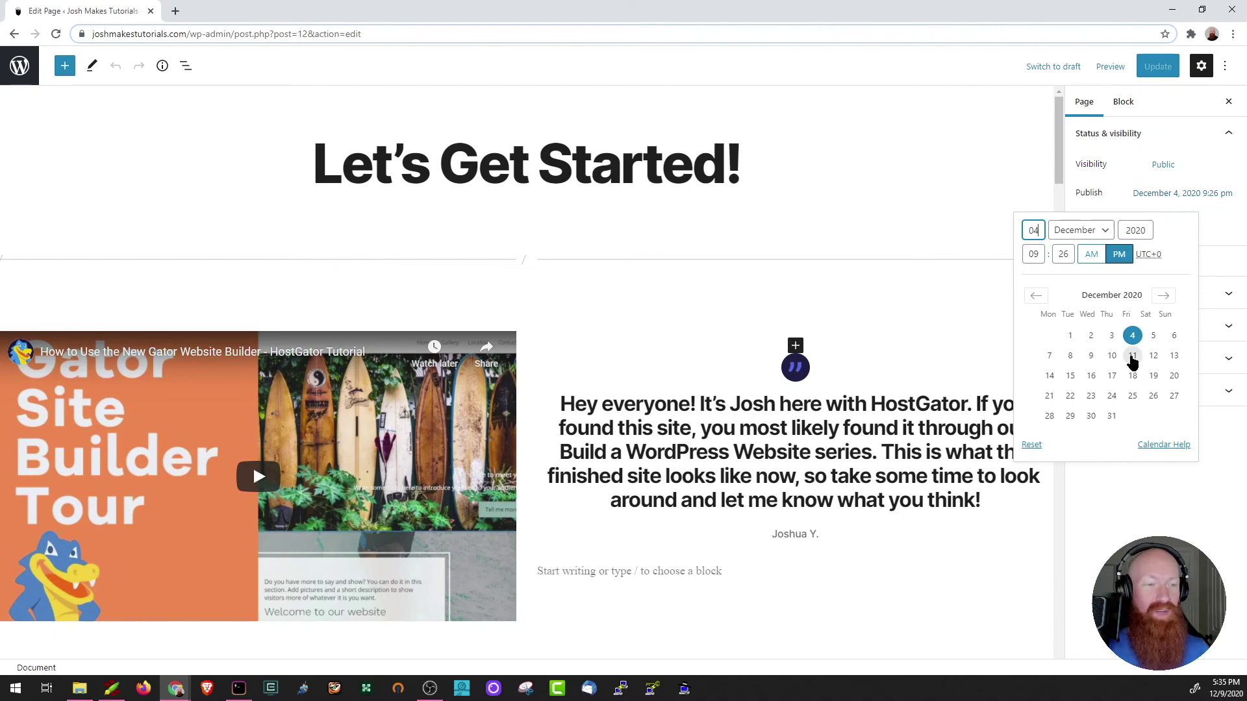
click(1132, 357)
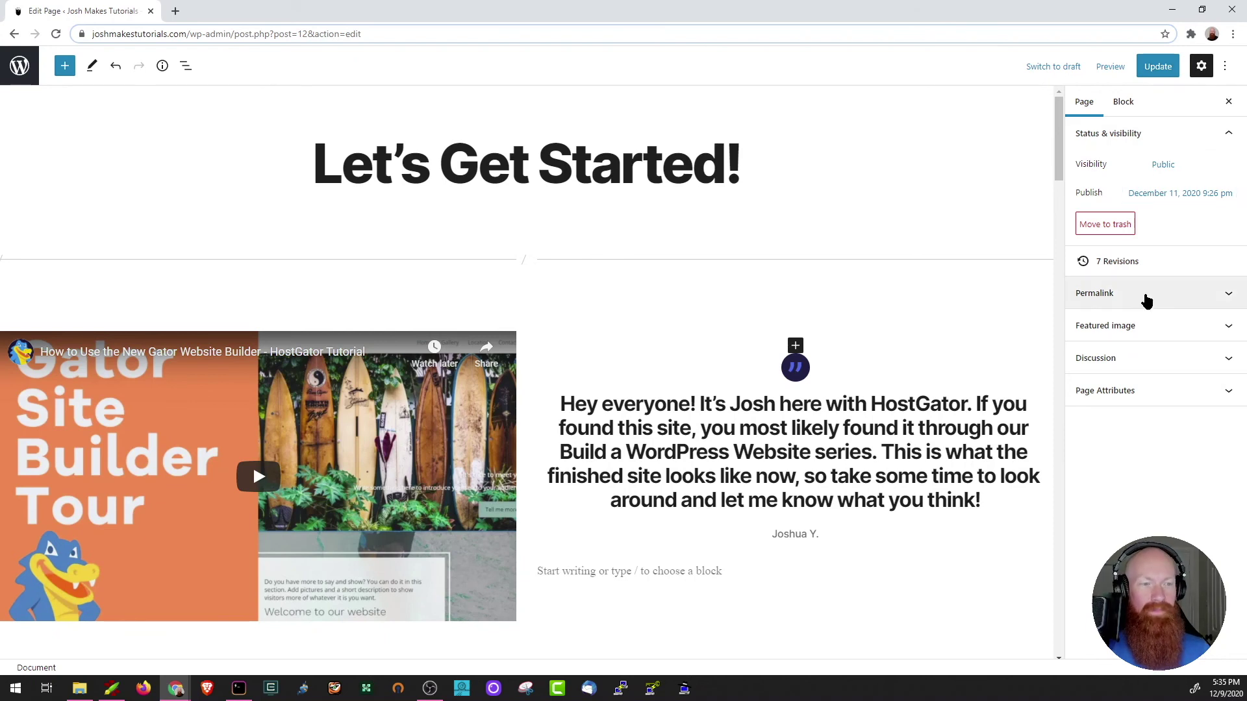
Step: Expand the Permalink panel and inspect then collapse the Featured image and Discussion panels
click(1225, 292)
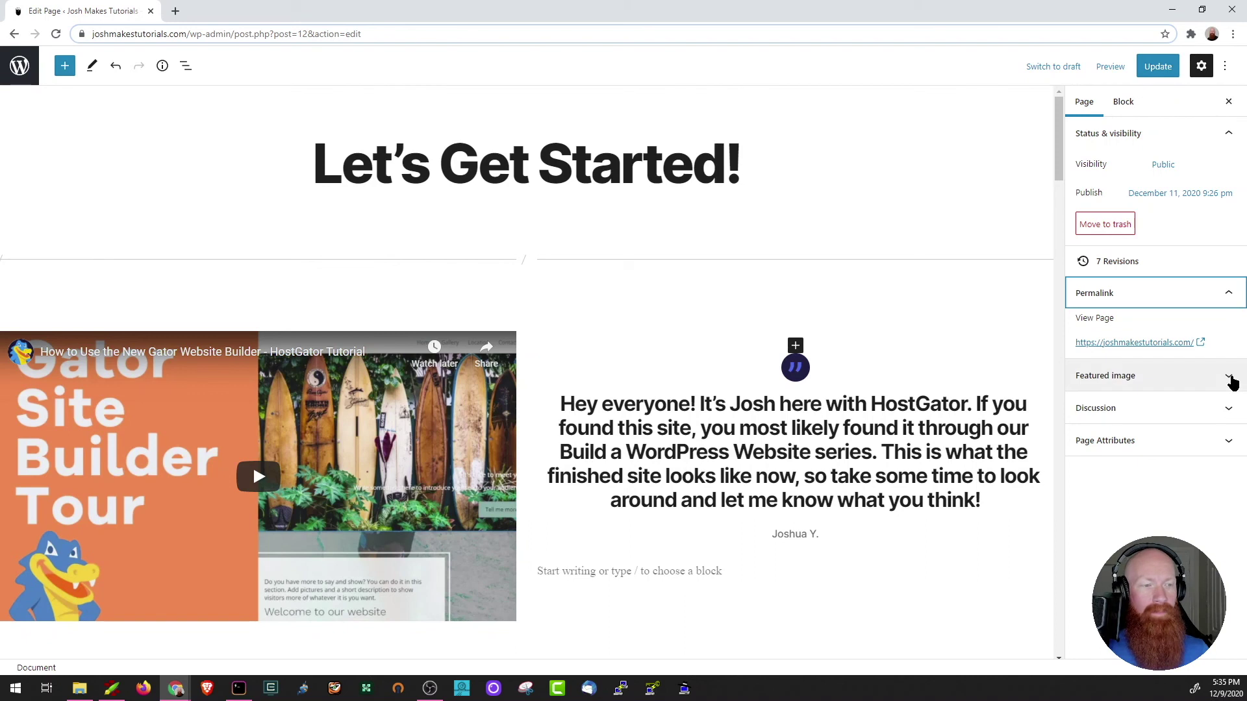
click(1230, 377)
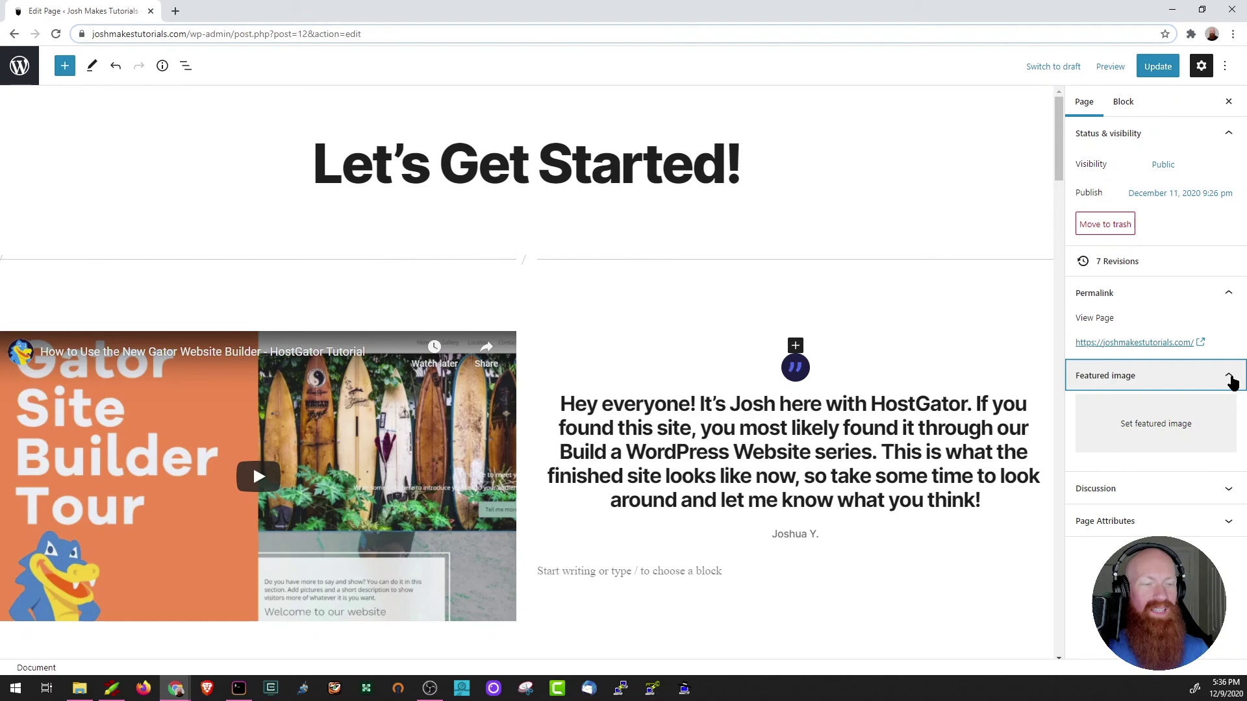
click(1231, 379)
click(1229, 416)
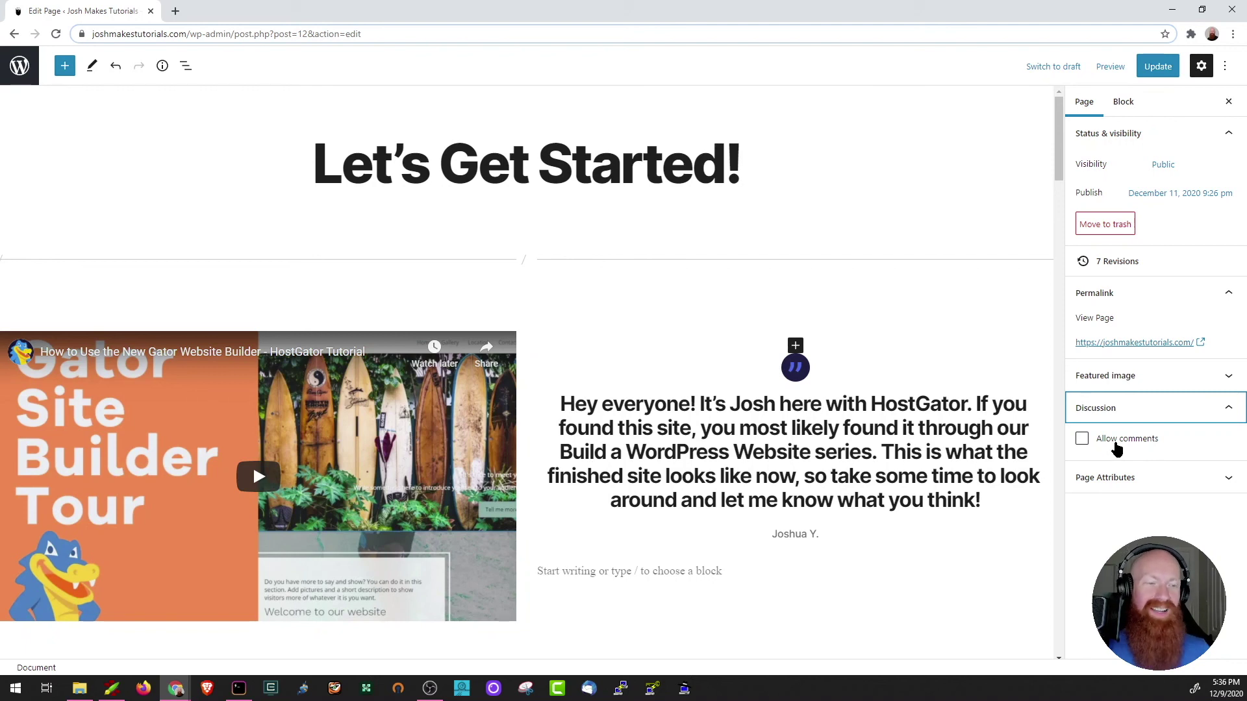
click(1227, 409)
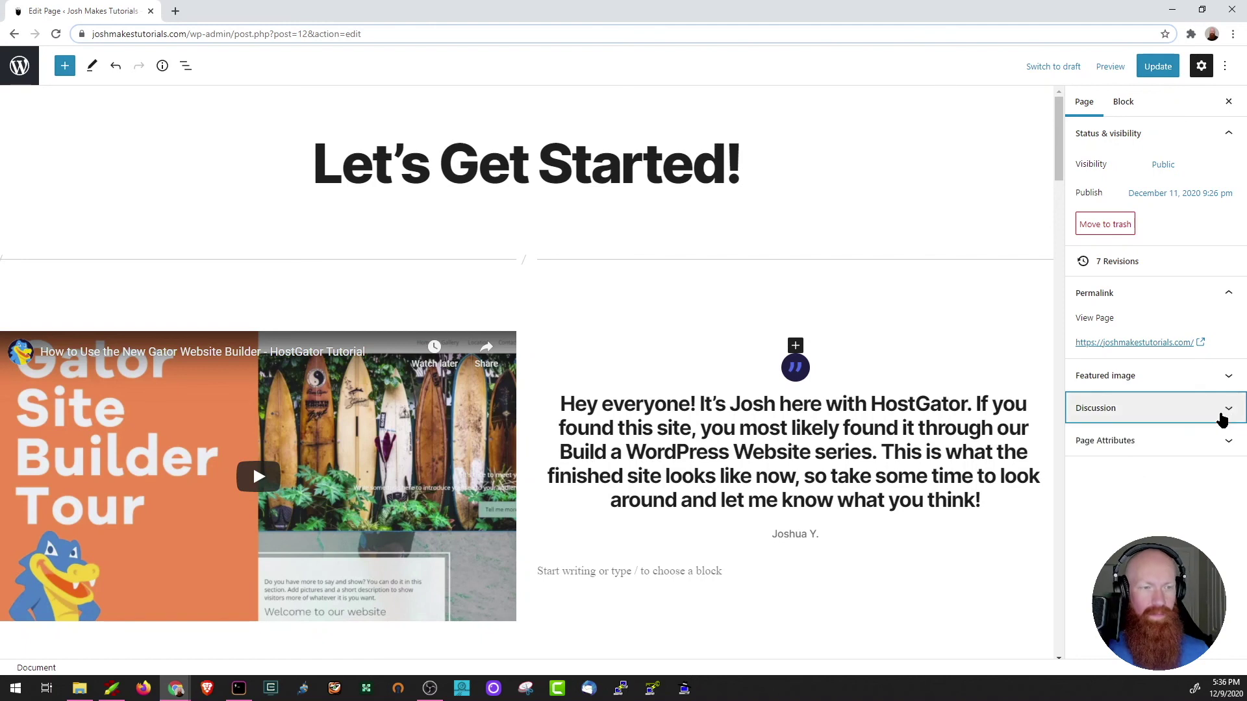
click(1235, 447)
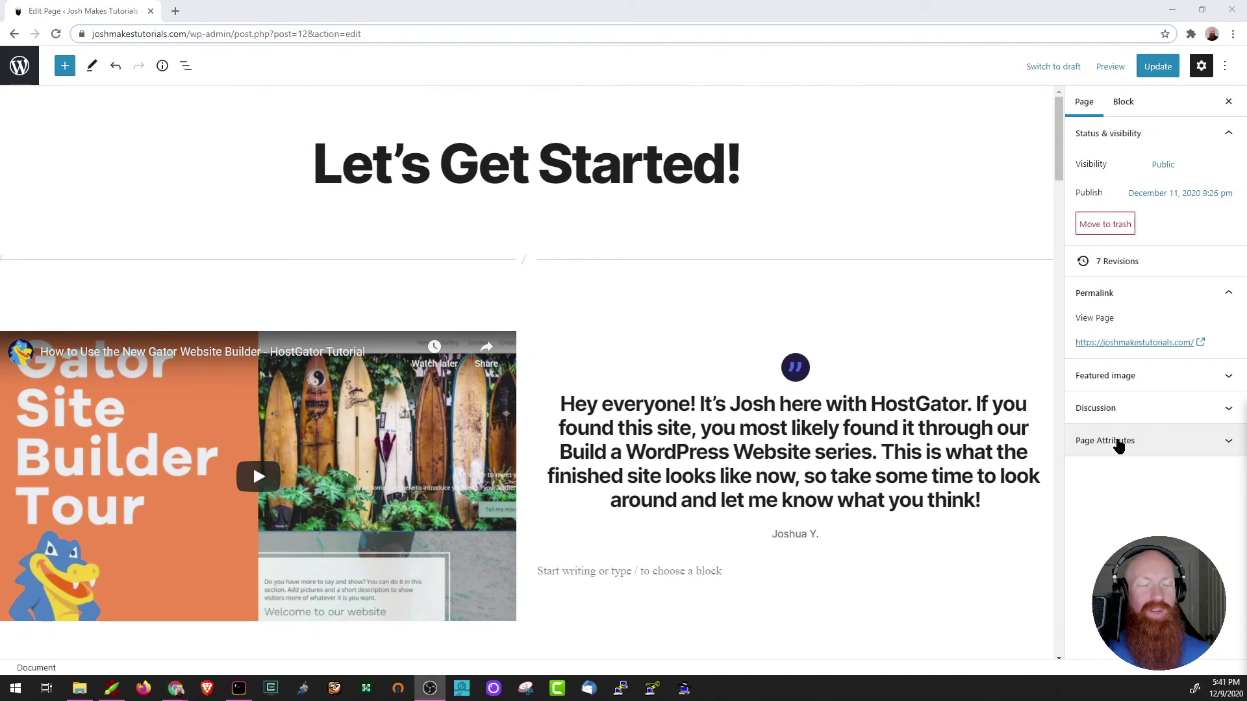
click(1125, 102)
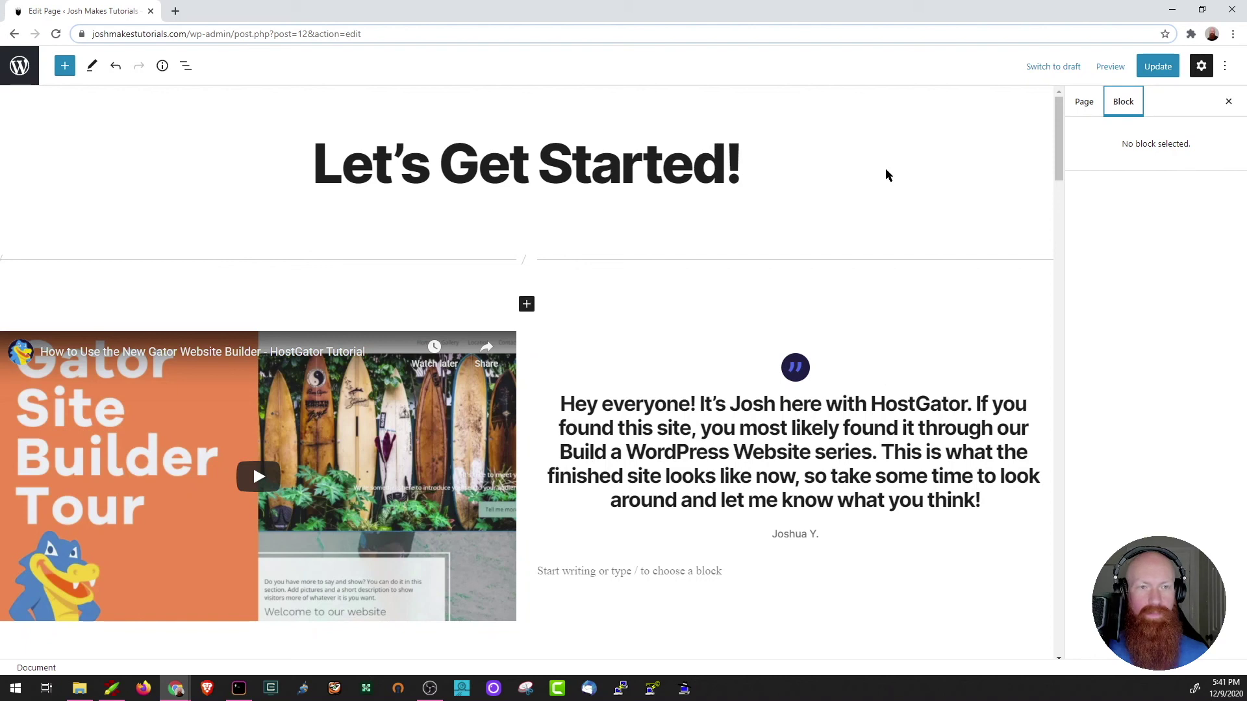
Step: Inspect block settings of the pullquote, the video embed and the right-column HostGator How-To image
click(850, 358)
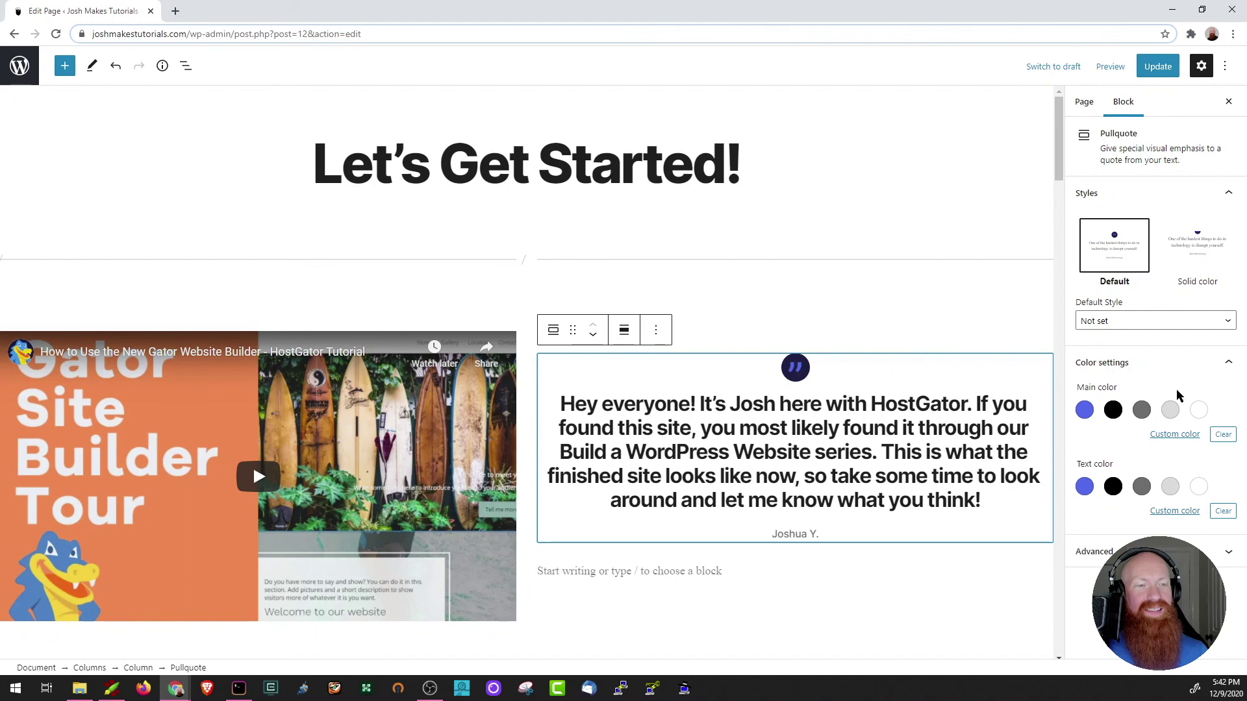
click(382, 410)
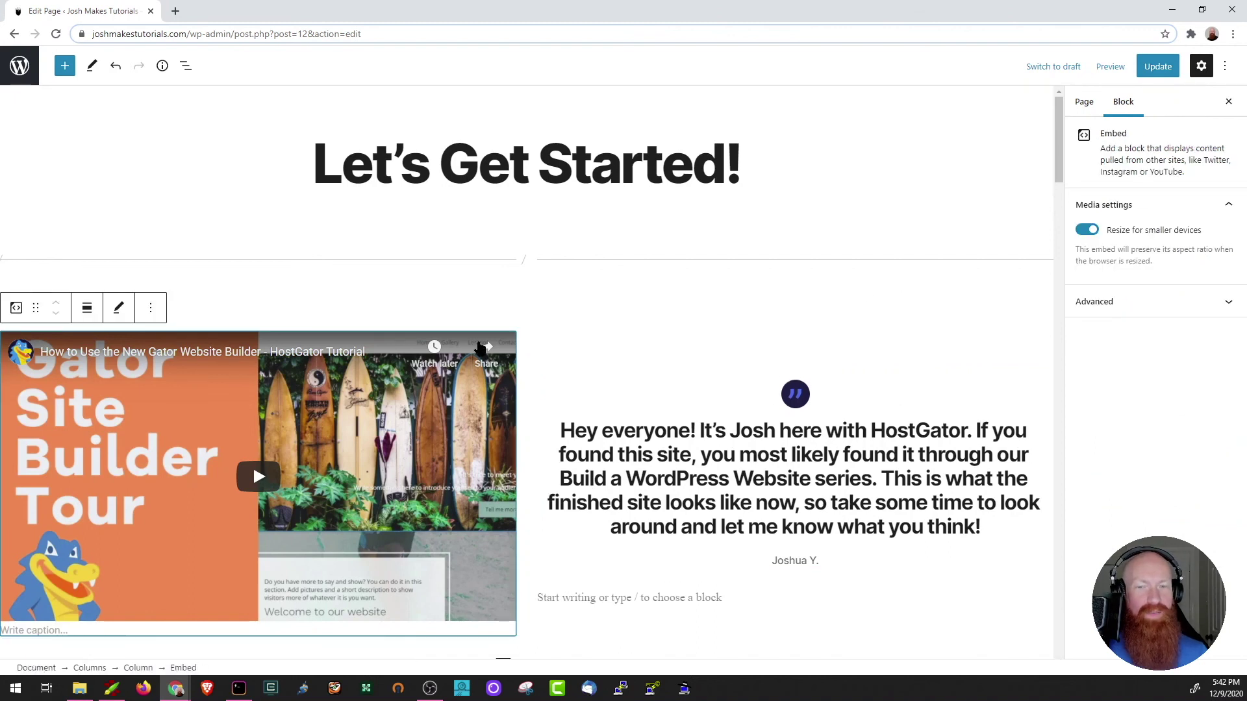
scroll(838, 305, down, 10)
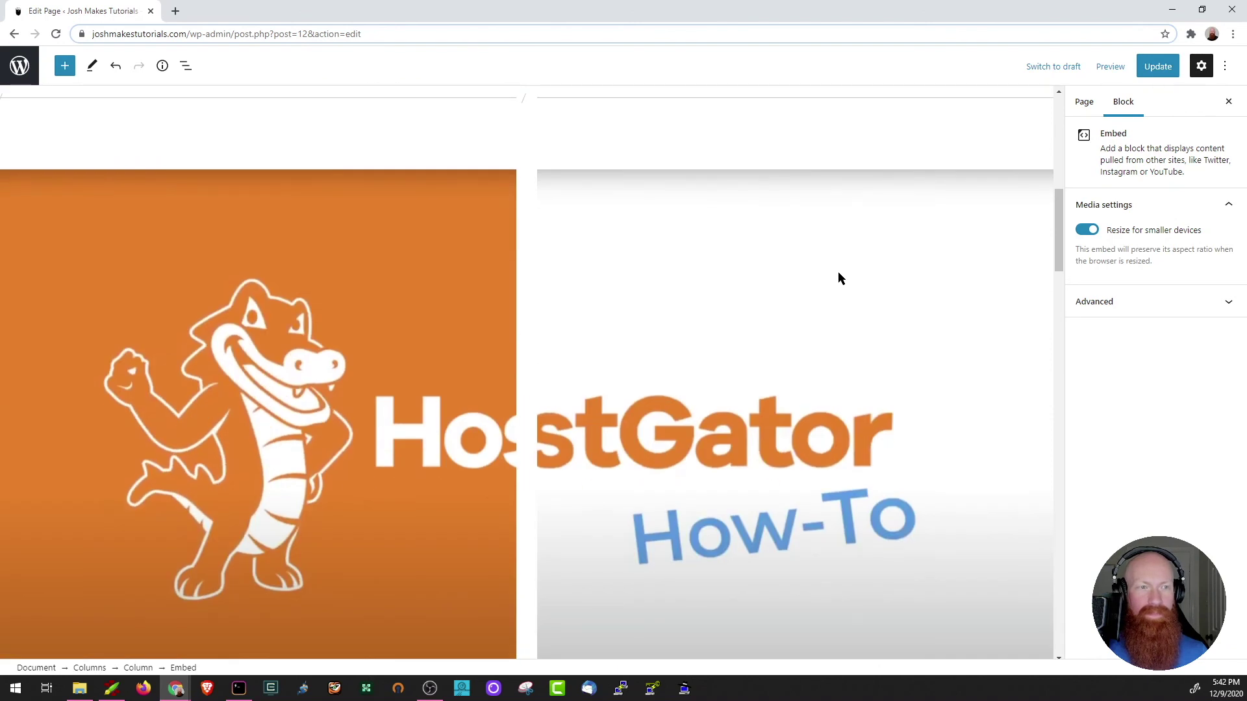
click(838, 272)
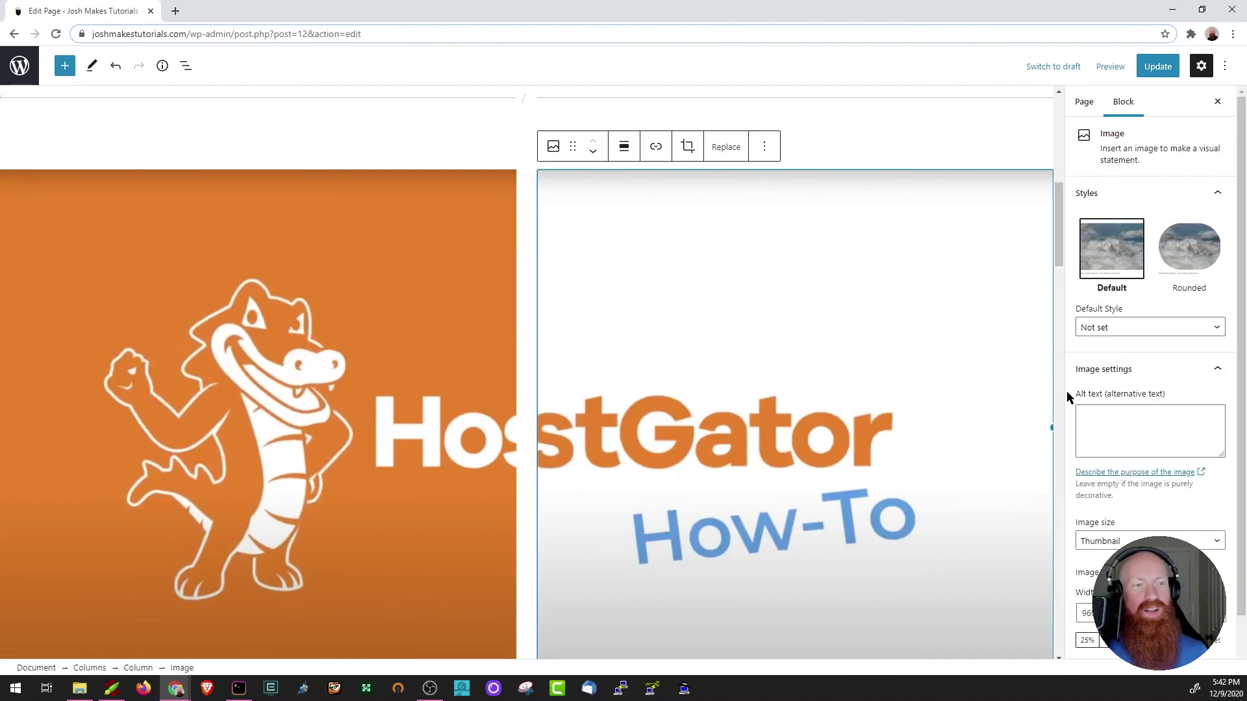
scroll(1131, 416, down, 1)
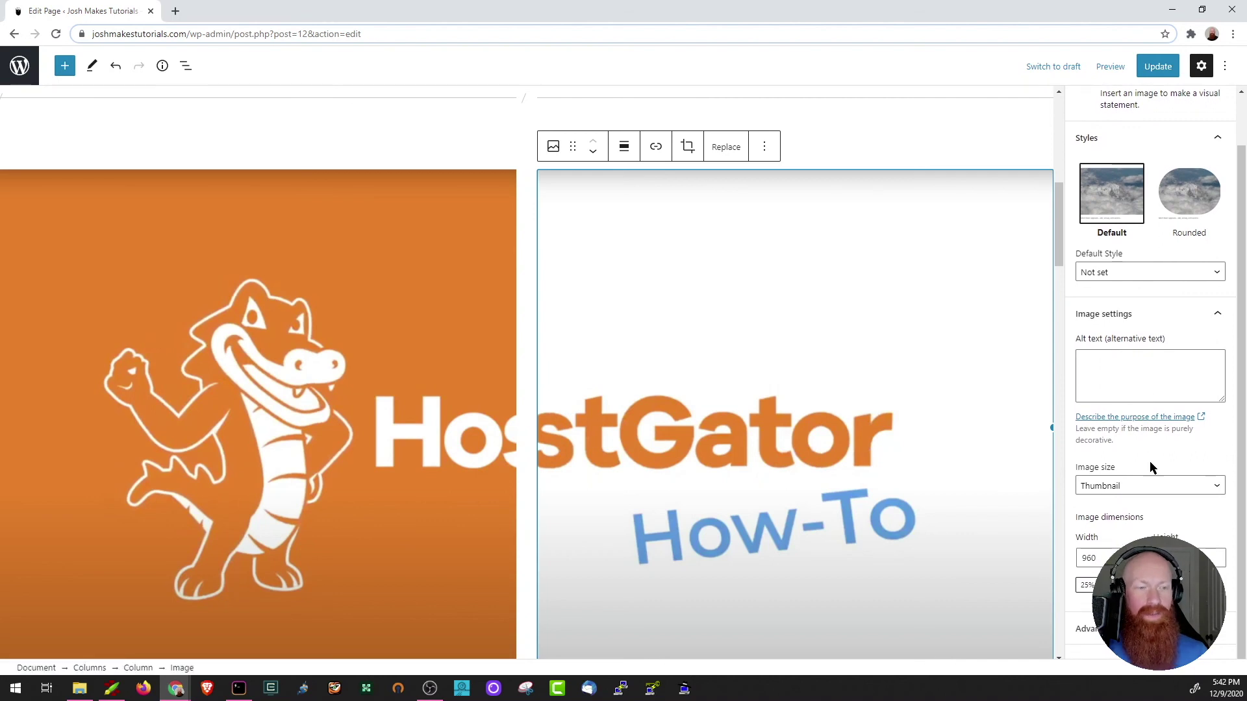